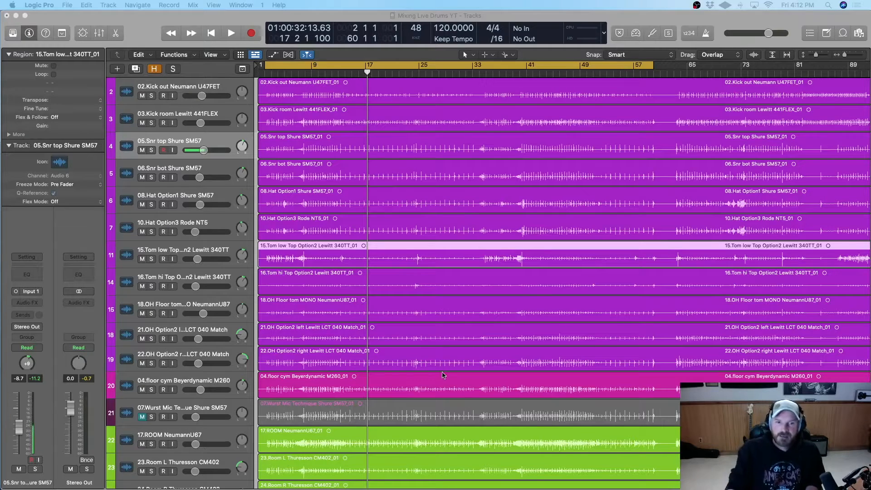
scroll(403, 249, down, 1)
scroll(404, 248, up, 1)
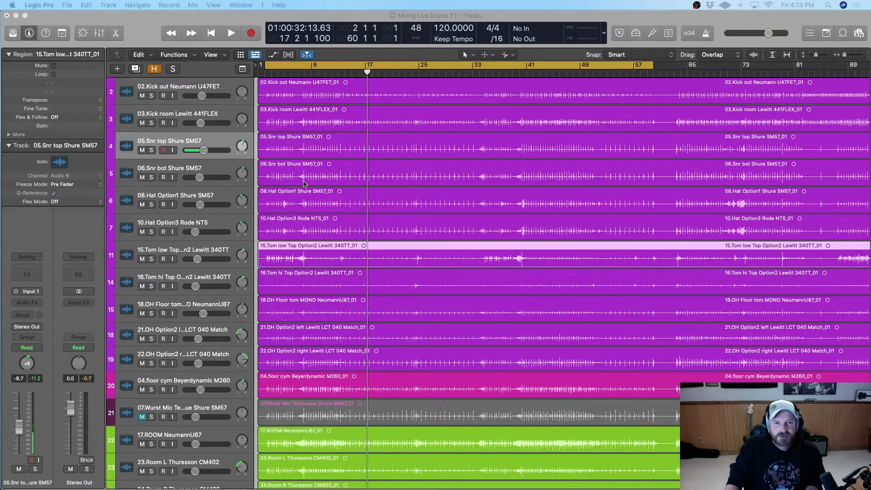
scroll(304, 183, up, 1)
scroll(304, 183, down, 1)
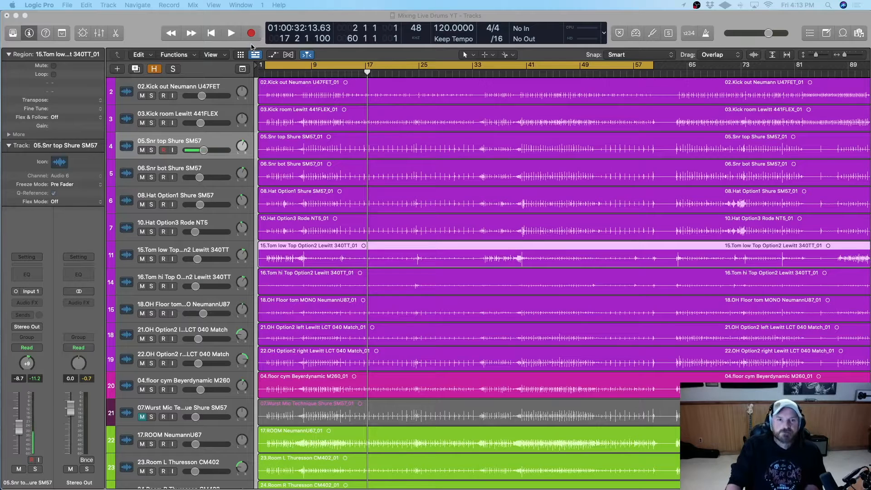
Play the drum mix from around bar 13, comparing it with the 05.Snr top and 06.Snr bot tracks muted and unmuted
click(231, 34)
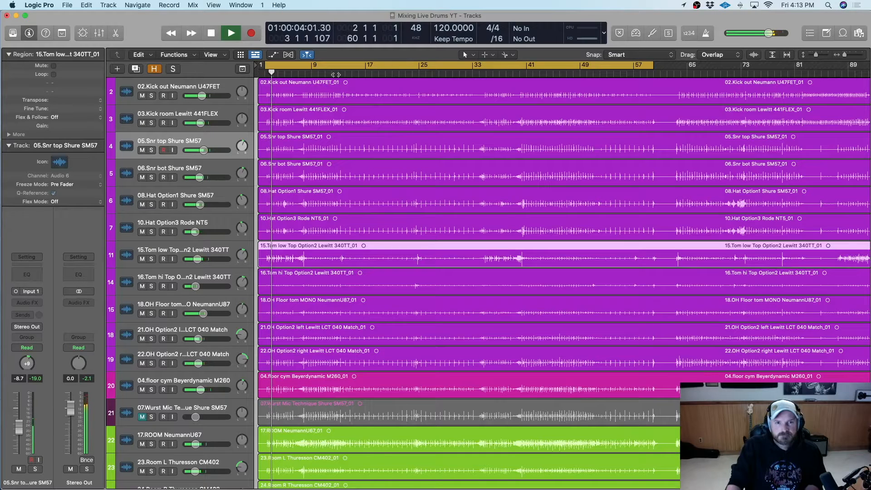
click(337, 74)
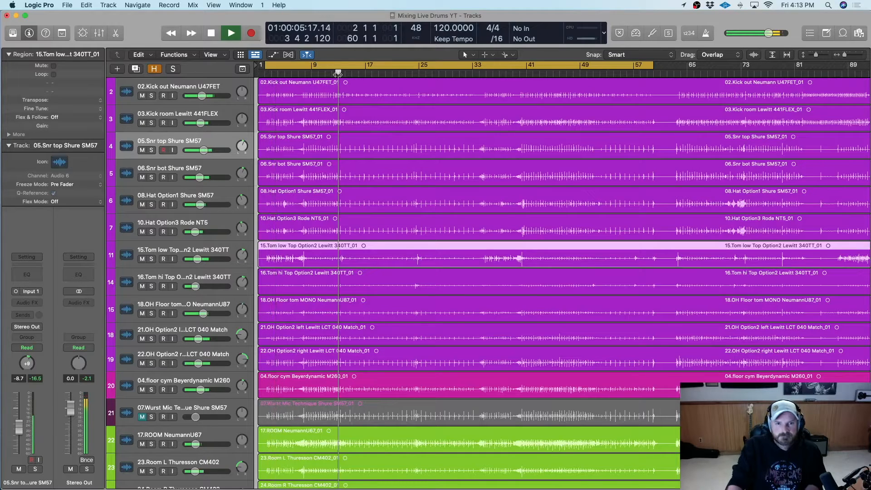
click(142, 151)
click(143, 177)
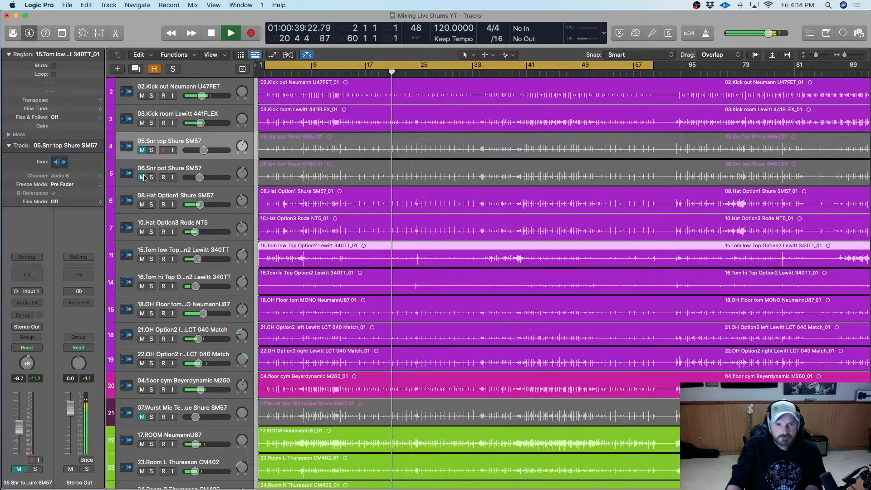
click(142, 177)
click(142, 149)
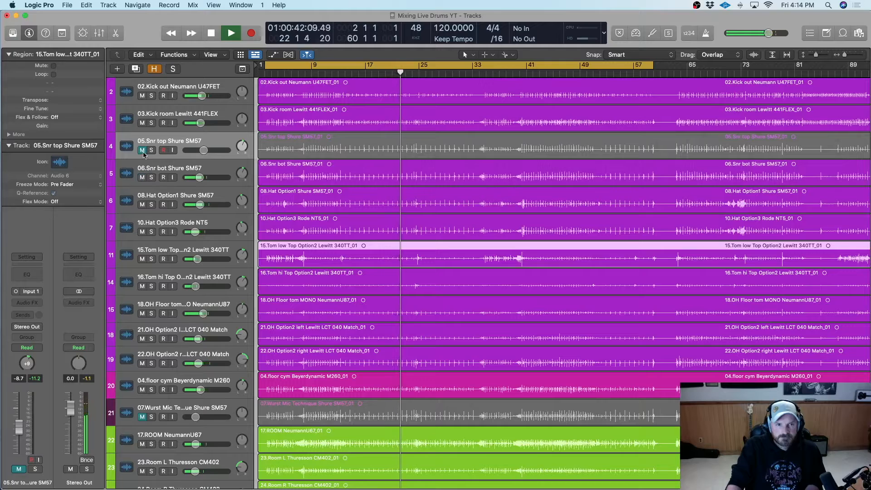
click(212, 36)
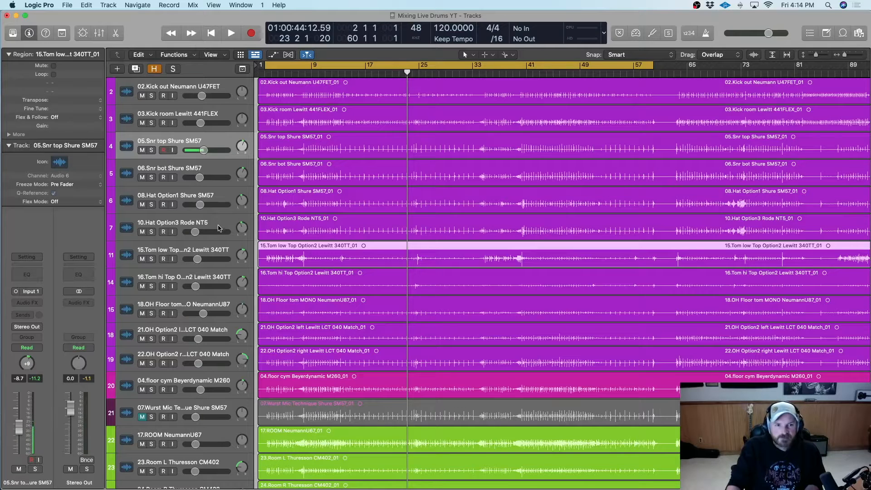
Split the 15.Tom low Top Option2 Lewitt 340TT region at bar 14, just after a tom hit
click(219, 281)
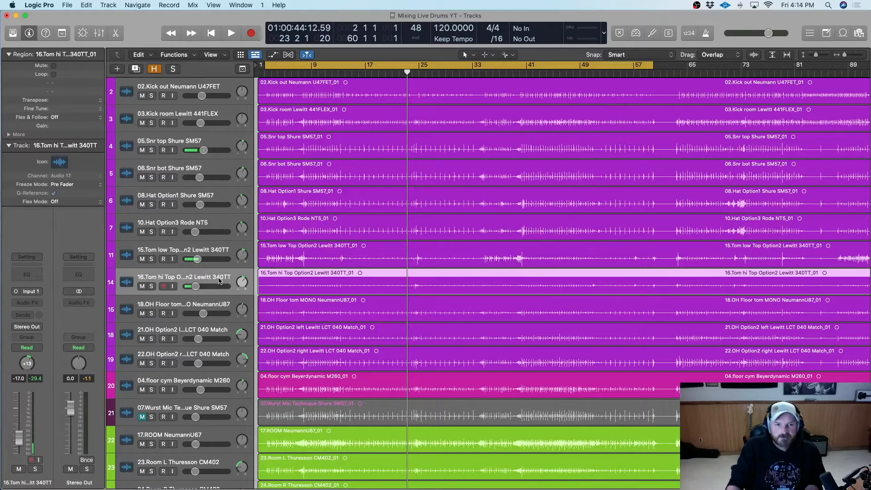
click(213, 307)
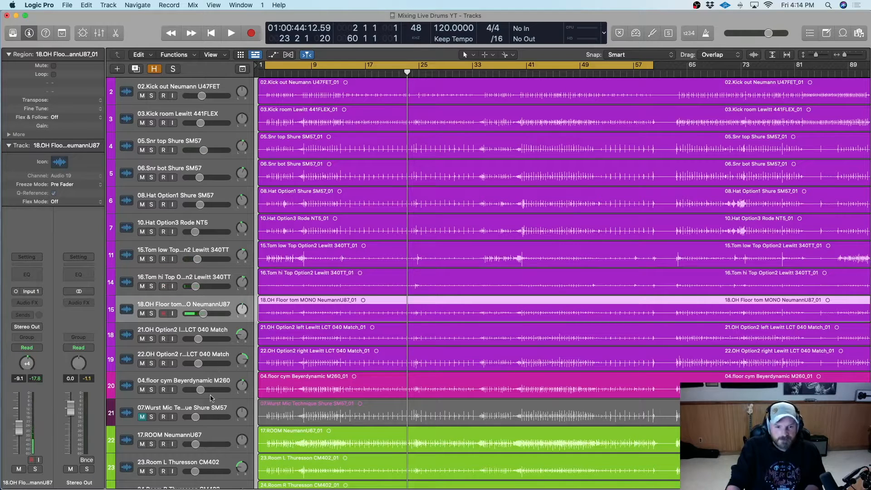
click(183, 256)
drag(406, 72, 348, 75)
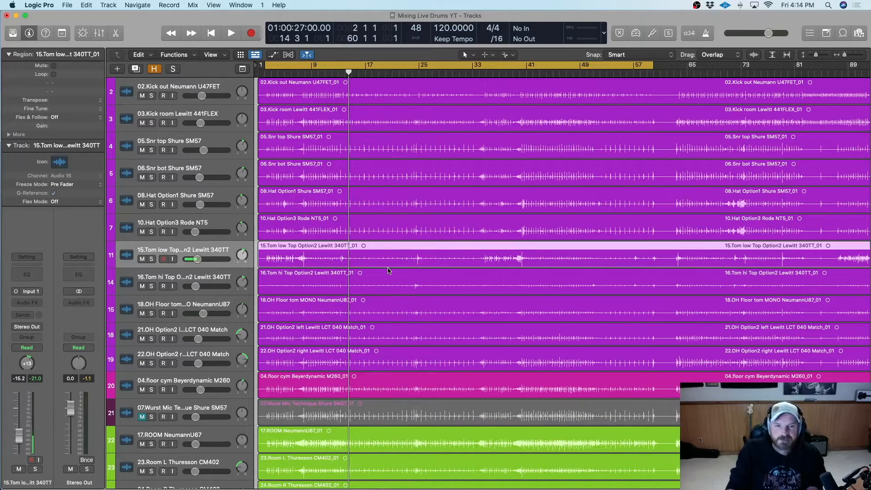
mouse_move(348, 73)
mouse_down()
mouse_move(385, 78)
mouse_move(348, 82)
mouse_up()
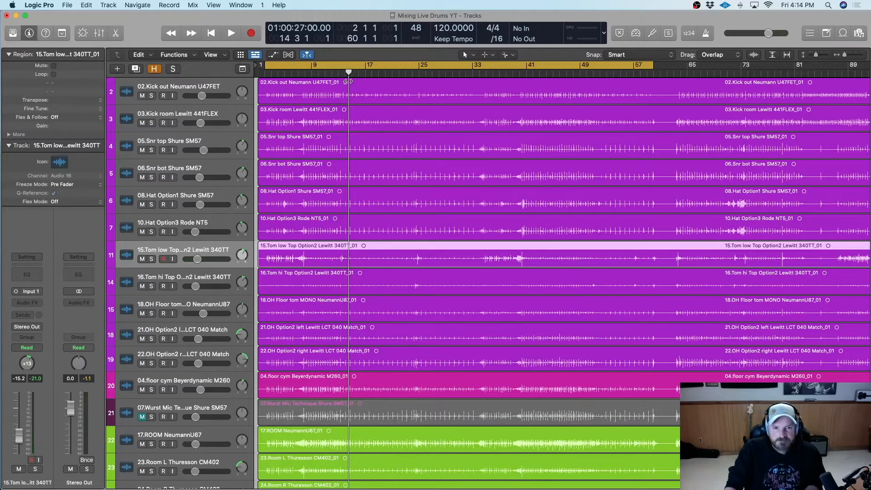
click(348, 266)
Split the low tom region again at about bar 22, and set the gain of the piece between the cuts to -24.8 dB
drag(348, 72, 412, 71)
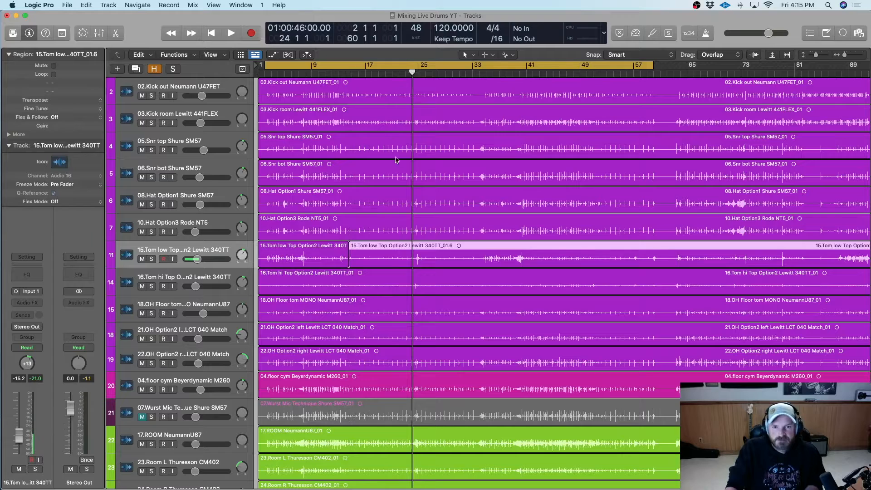
click(399, 255)
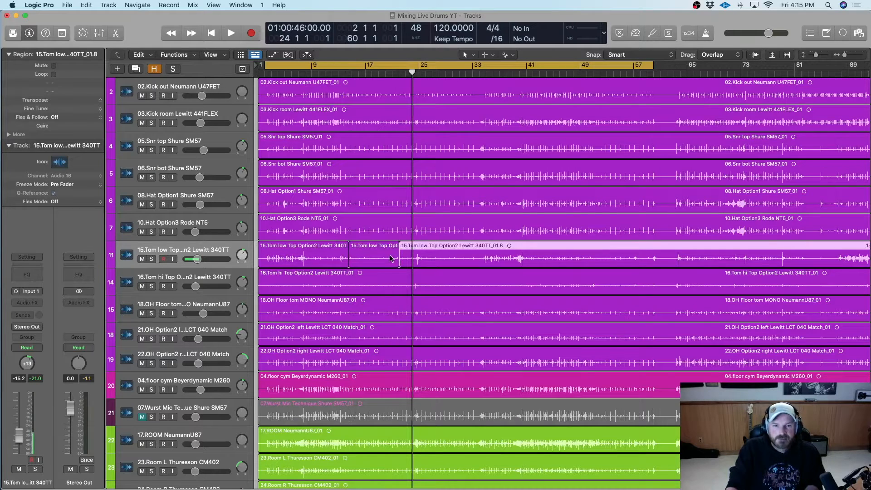
click(383, 259)
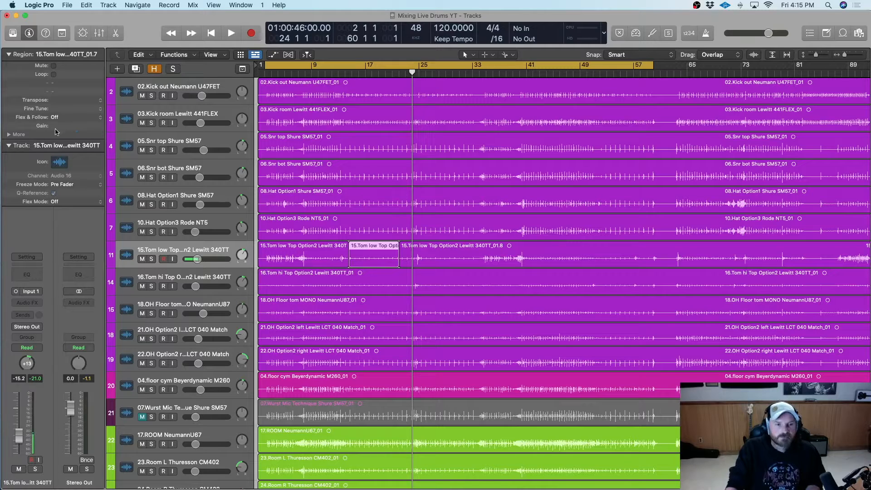
drag(53, 130, 64, 185)
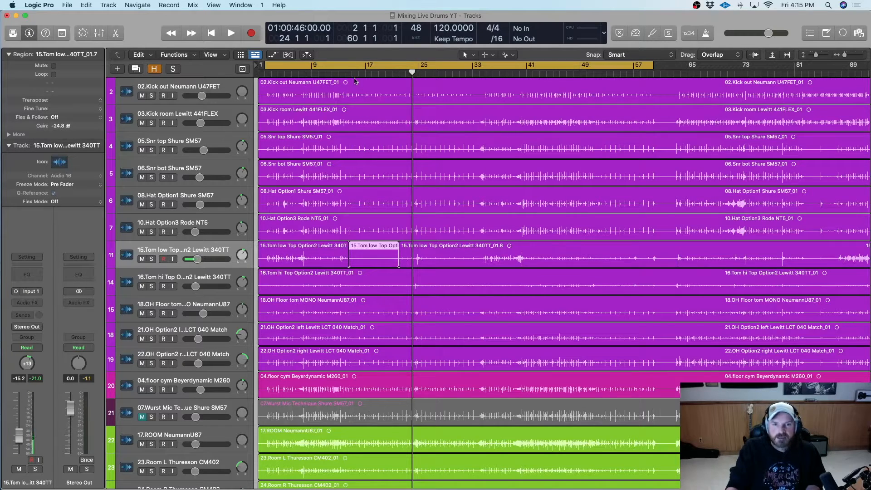
Solo the low tom track, audition it from bar 13 into the gain-reduced region, and clear the solo
click(339, 73)
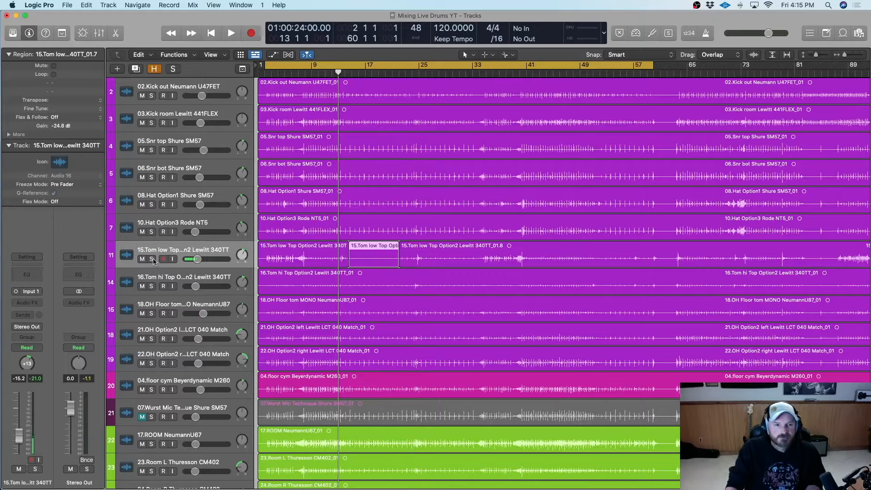
click(152, 259)
click(231, 33)
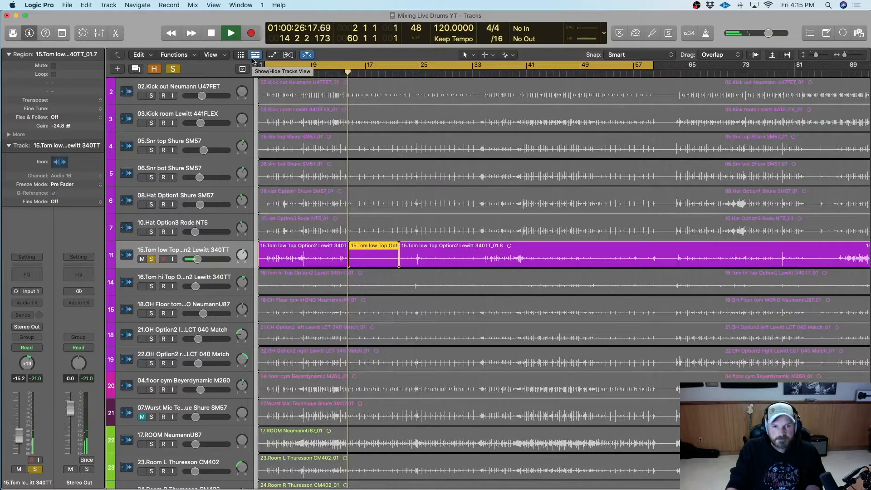
click(212, 34)
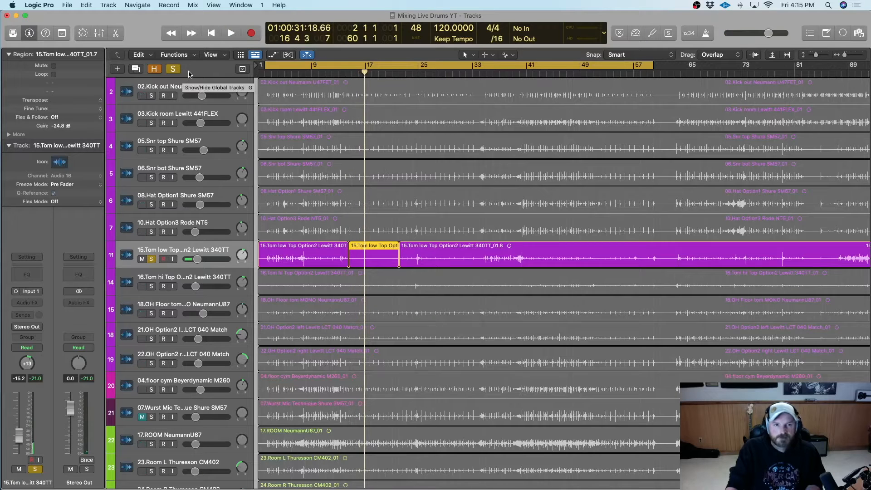
click(173, 69)
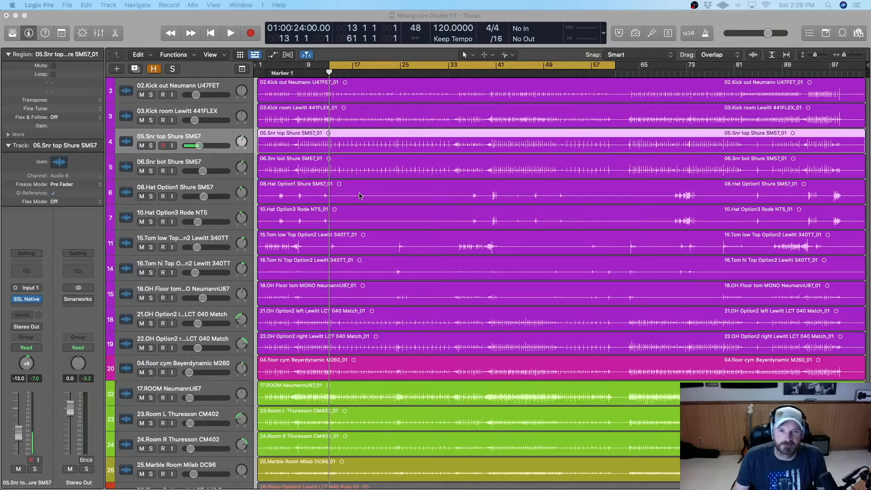
Go through the hi-hat, low tom, high tom and floor tom tracks to examine their cleaned-up waveforms
click(194, 187)
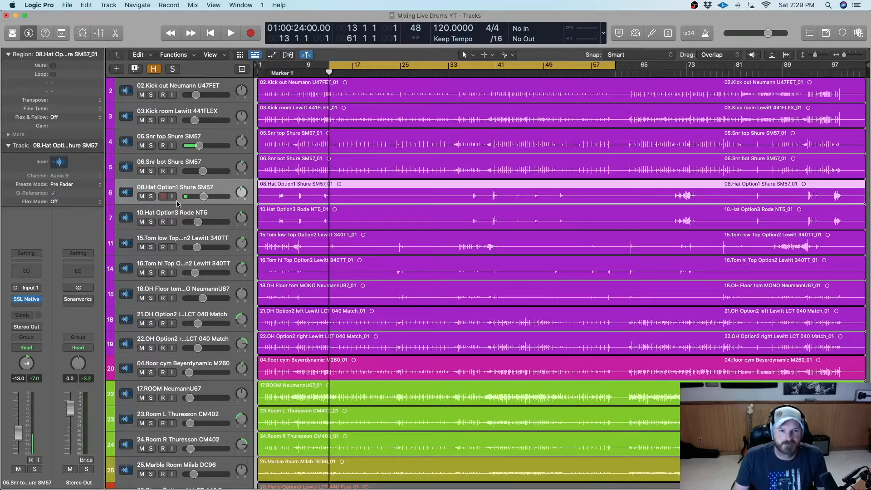
click(183, 216)
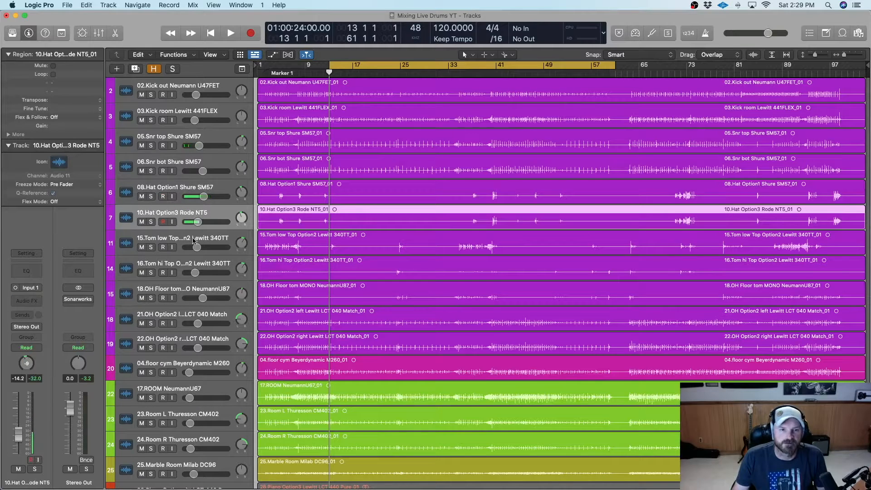
click(169, 238)
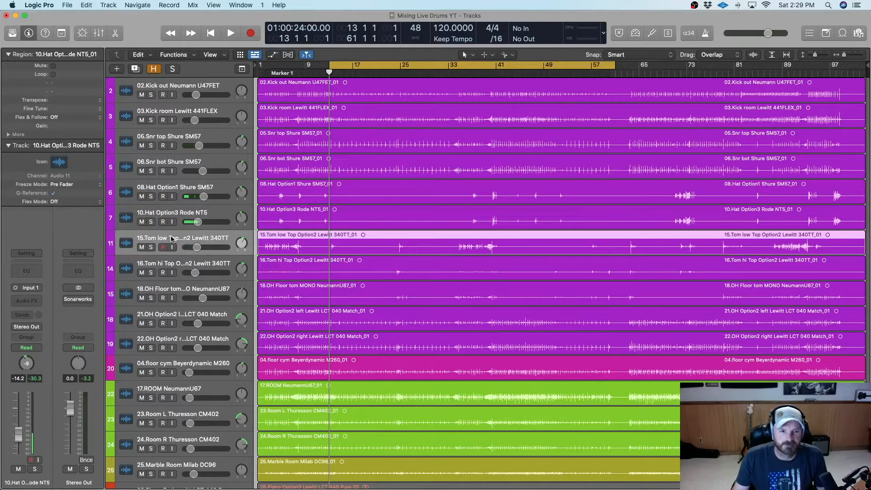
click(180, 267)
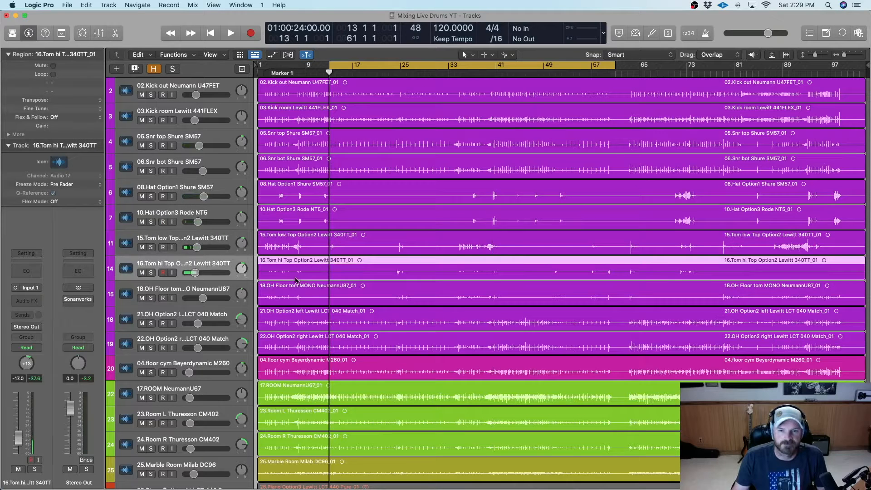
click(180, 293)
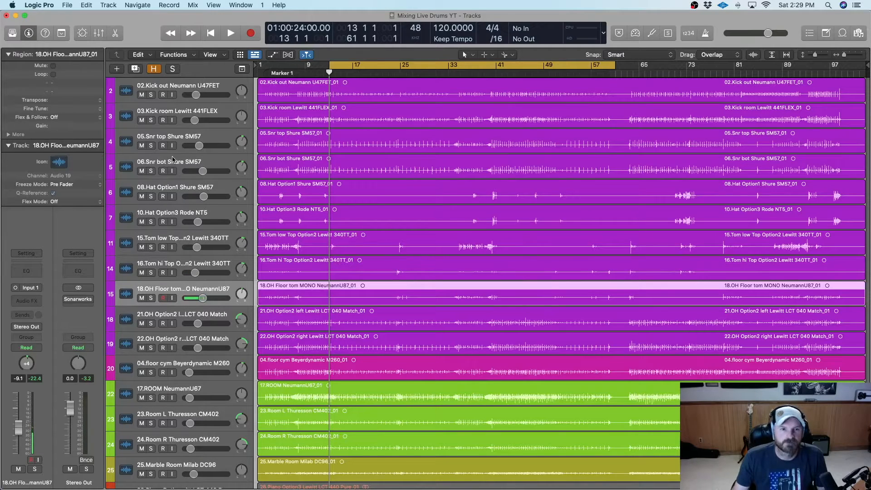
Remove the SSL Native plug-in from the 05.Snr top Shure SM57 track
click(174, 138)
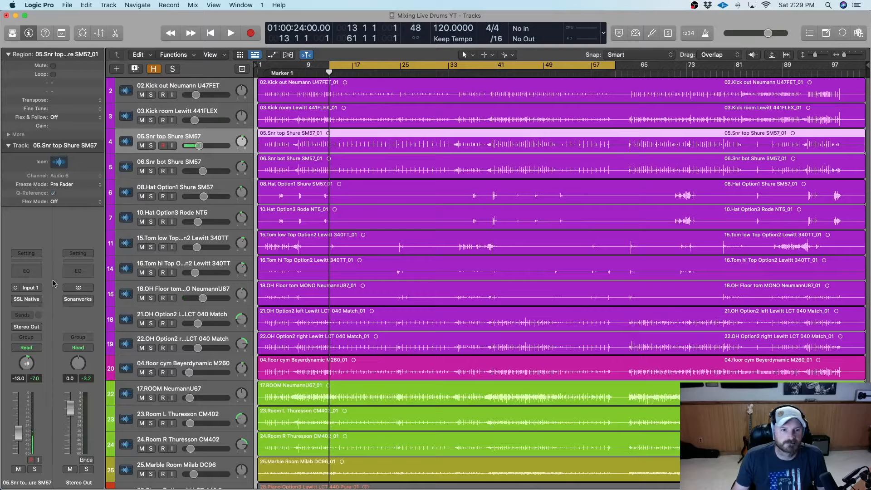
click(49, 298)
key(Escape)
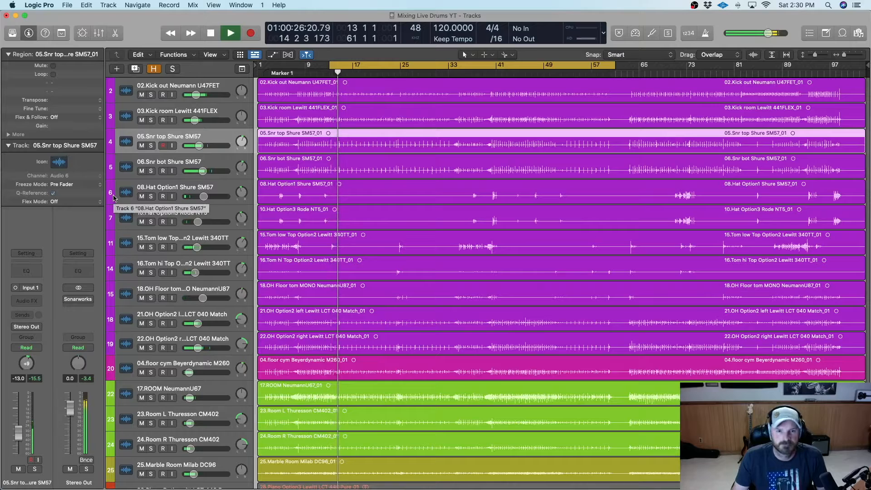
Audition the drum mix with both snare tracks muted in turn, restore them both, and stop playback
click(141, 171)
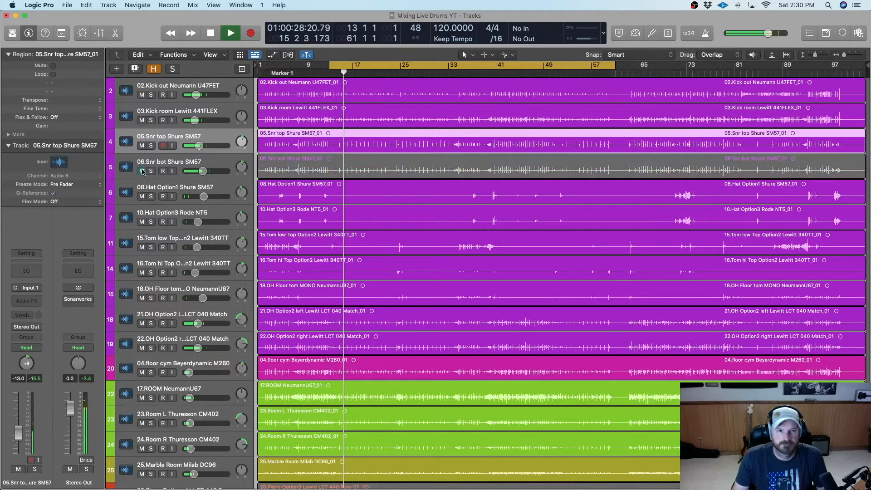
click(142, 146)
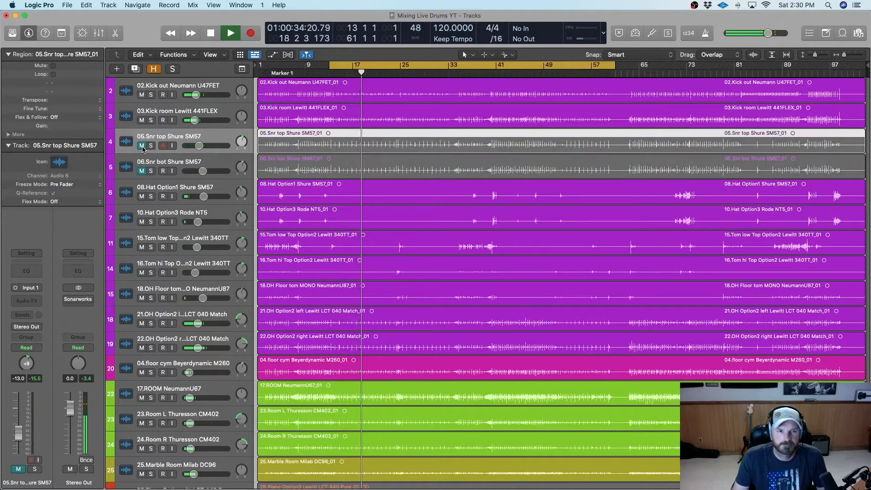
alt+click(141, 146)
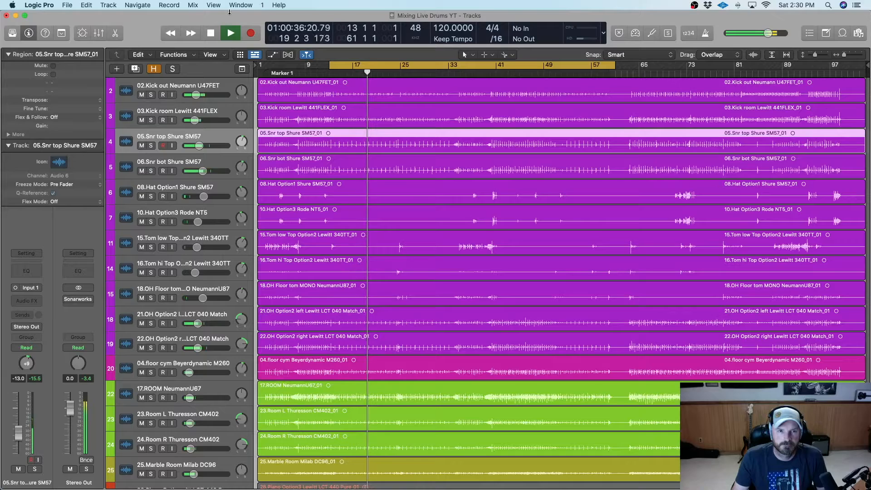
key(space)
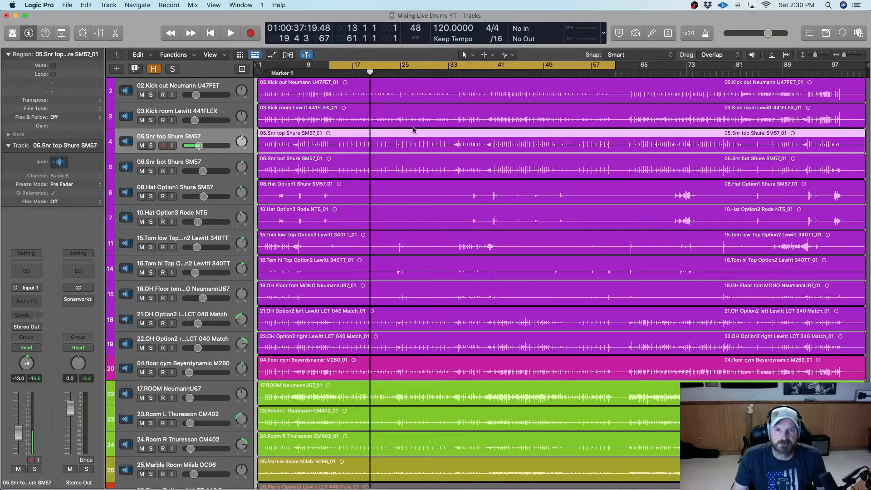
Open the mixer, check the Sonarworks plug-in on the stereo output channel, and close the mixer
scroll(345, 258, down, 1)
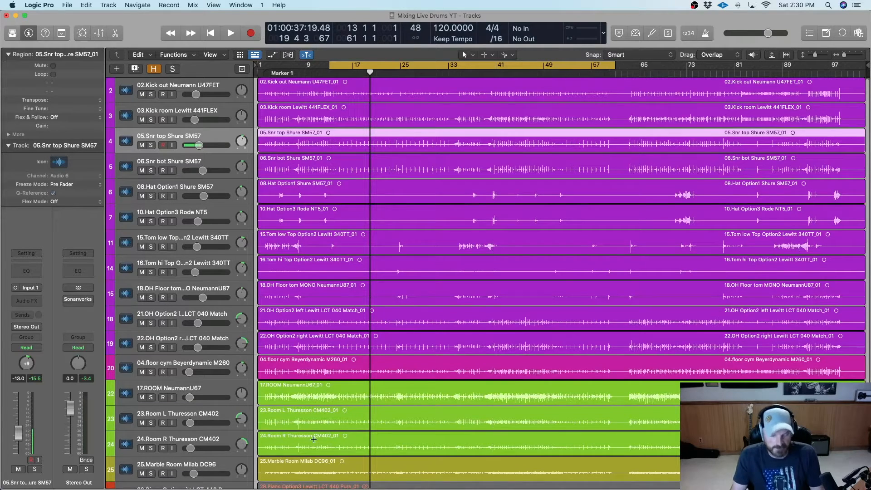
key(super+2)
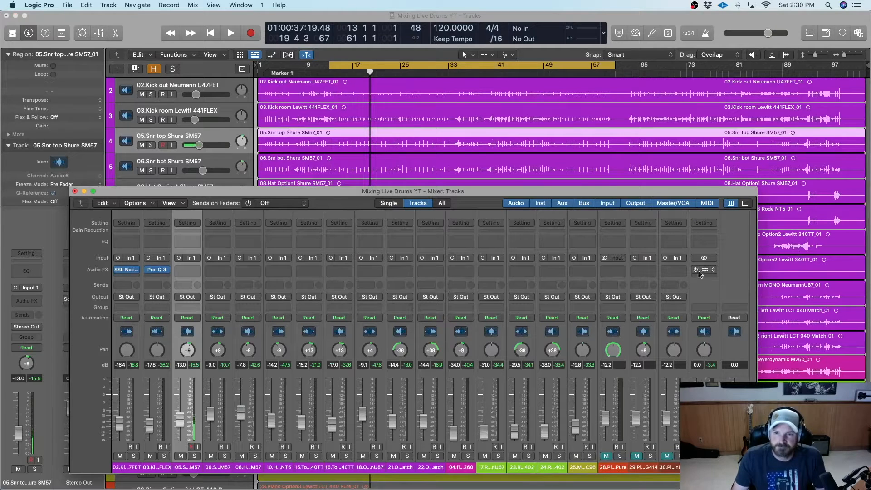
mouse_move(704, 270)
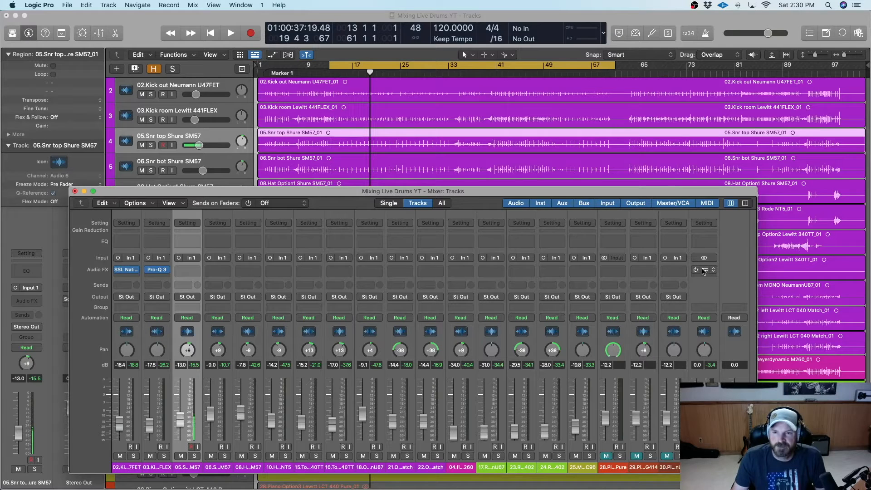
click(704, 271)
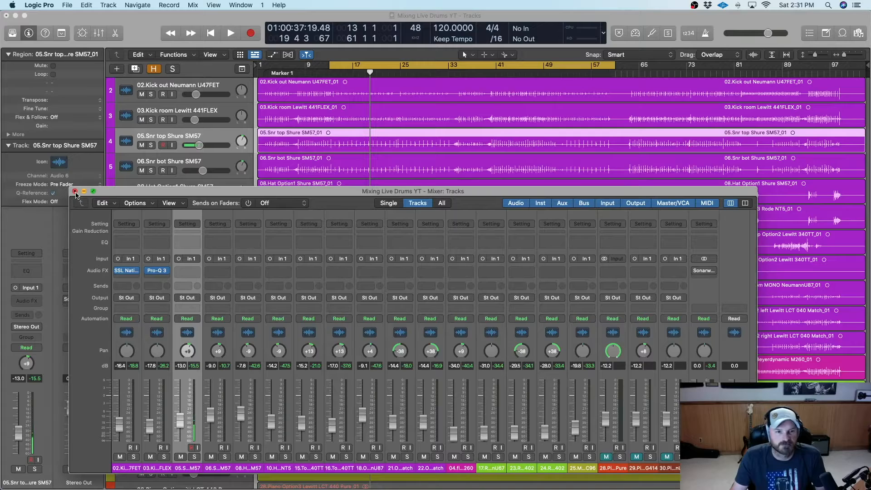
click(75, 191)
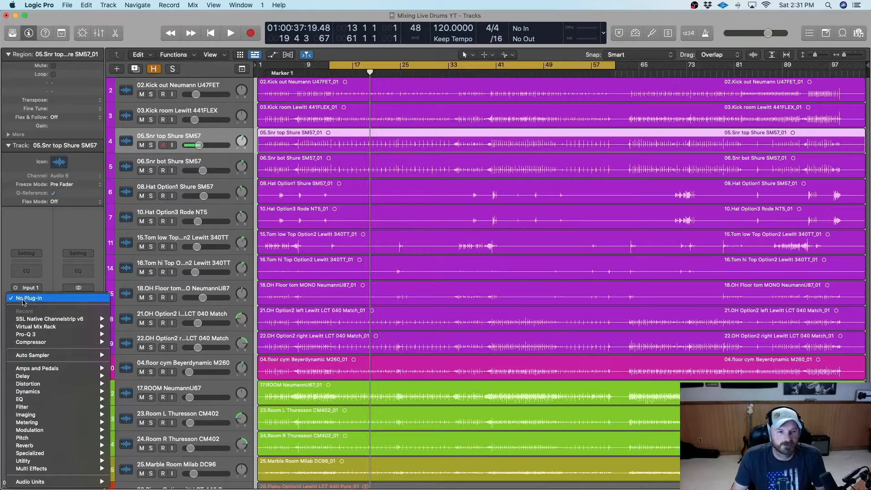
Insert the SSL Native Channelstrip v6 on the snare top track as Mono->Stereo and move its window lower
mouse_move(62, 320)
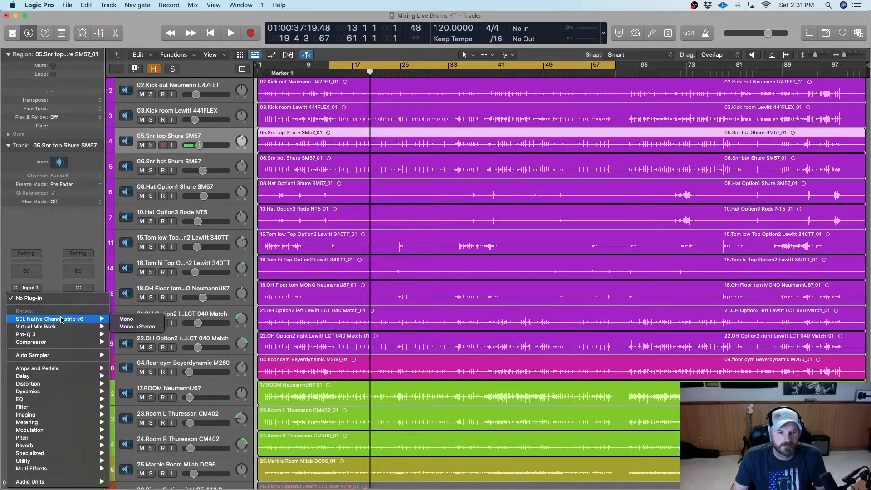
click(158, 327)
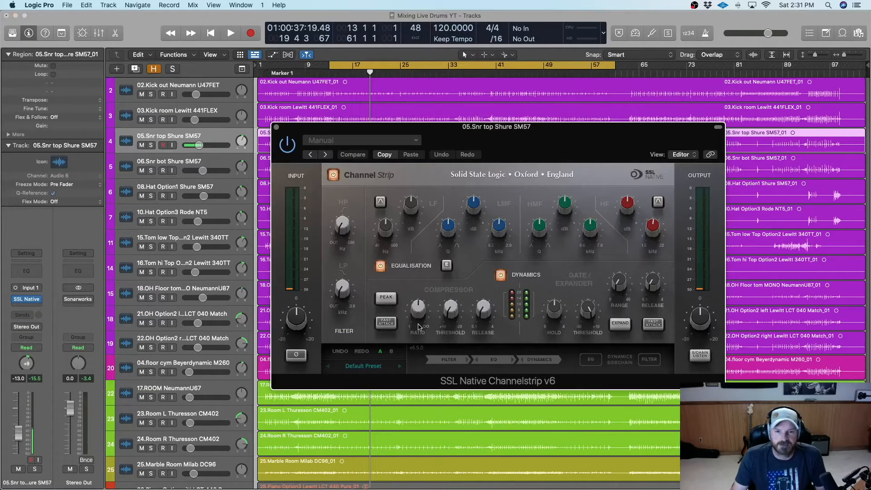
drag(320, 129, 321, 157)
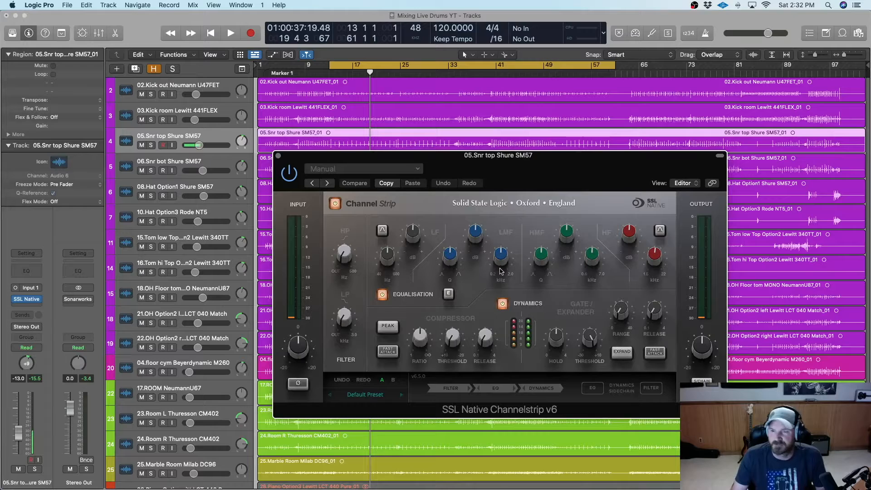
Load the RD Snare Top producer preset in the SSL channel strip
click(367, 394)
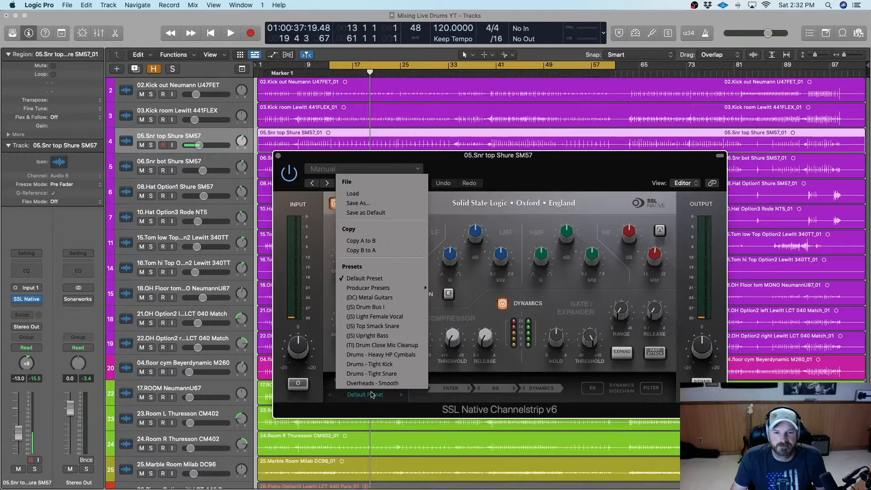
mouse_move(384, 288)
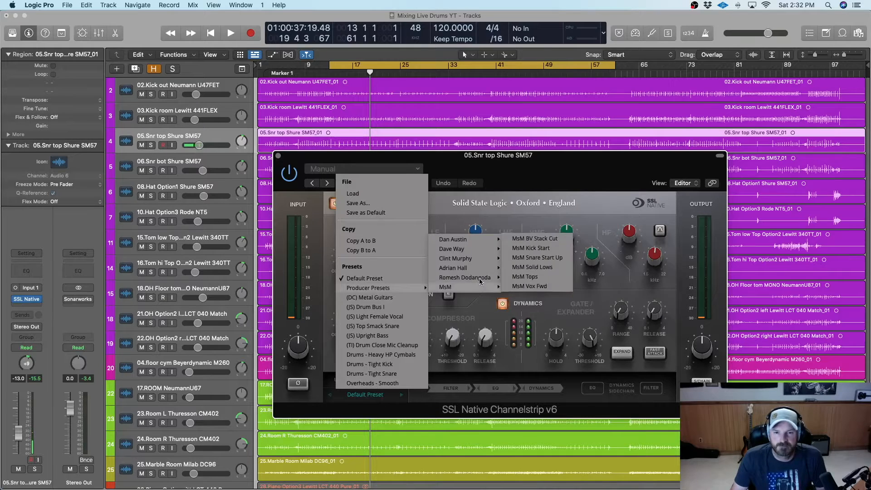
mouse_move(499, 278)
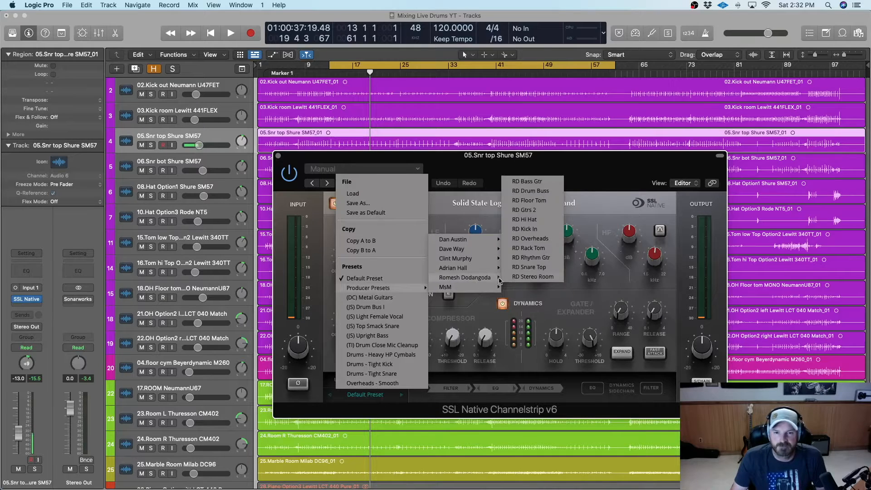
click(529, 267)
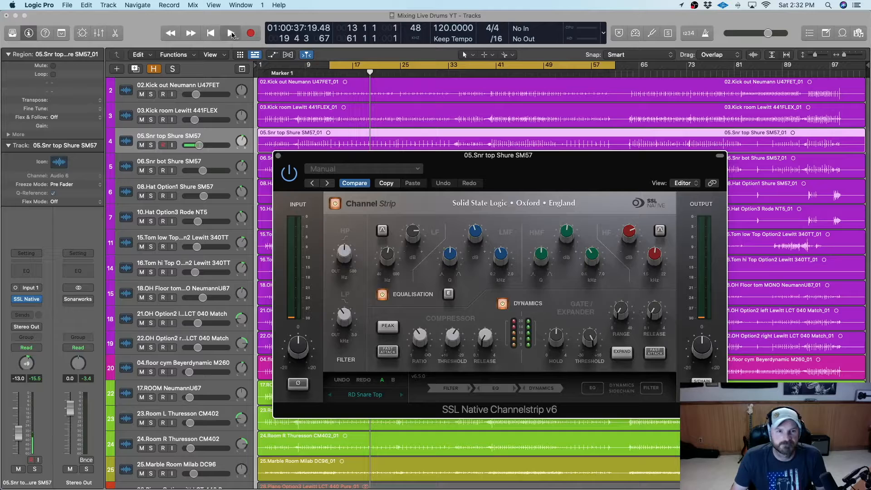
Play the snare top track soloed and raise its volume to -10.0 dB
key(space)
key(s)
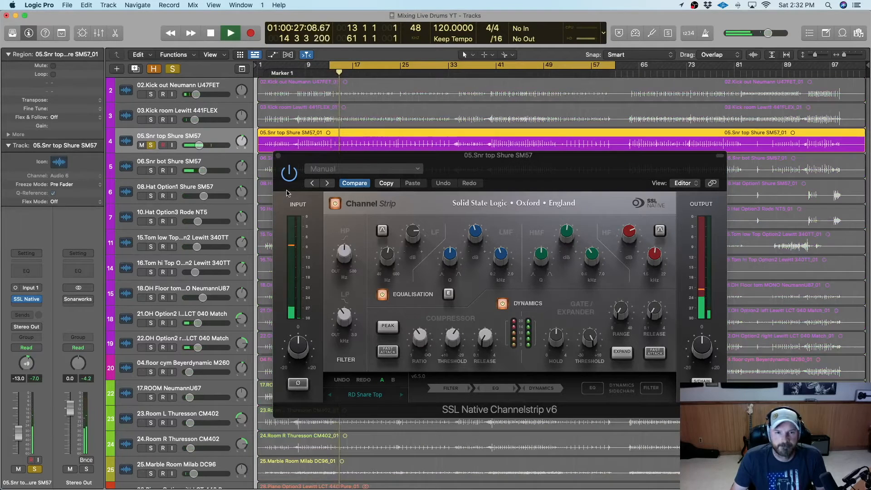
drag(199, 145, 202, 146)
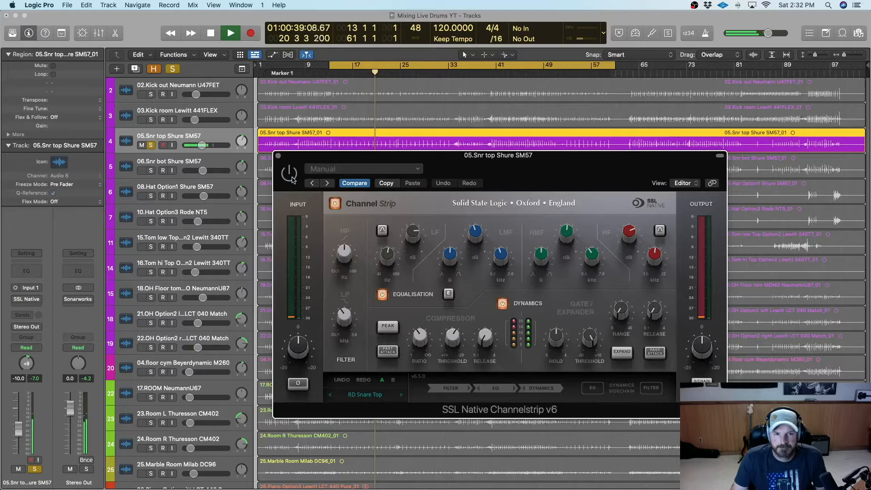
Re-enable the channel strip after the bypass comparison and lower its output gain to about -4.8 dB
click(292, 180)
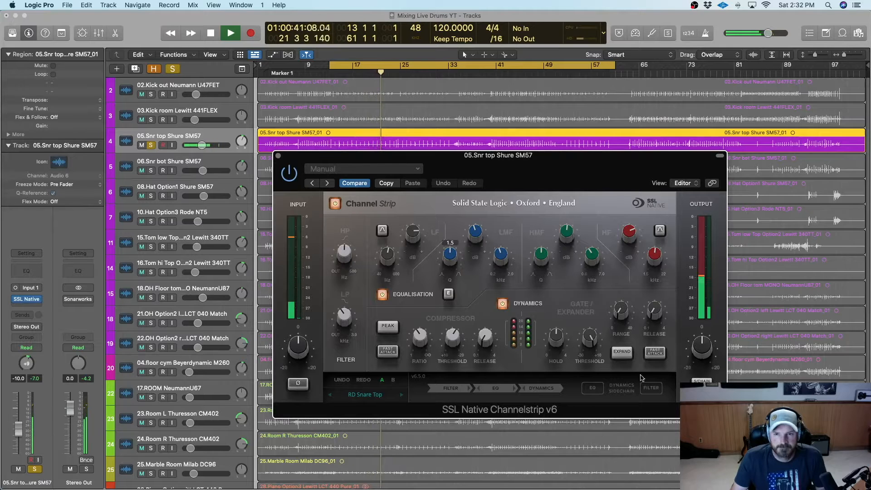
mouse_move(699, 347)
drag(698, 347, 697, 353)
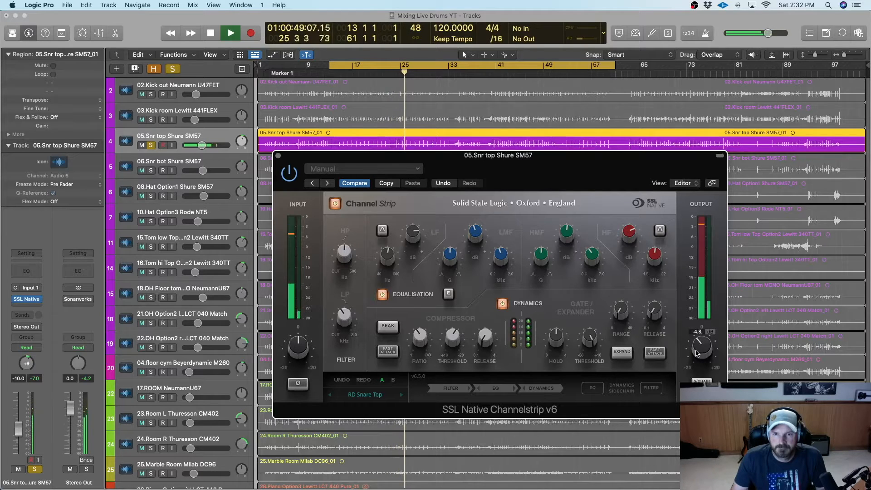
Lower the high-pass filter cutoff slightly and set the LF band frequency to about 132 Hz
mouse_move(399, 259)
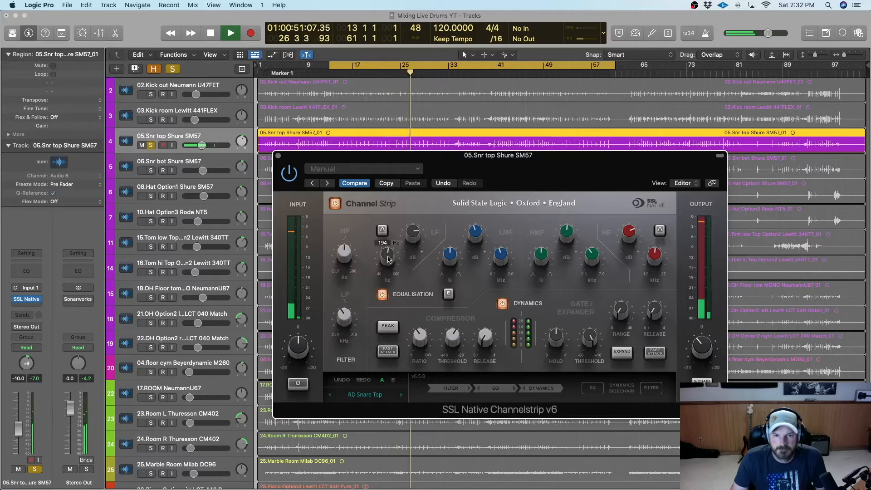
mouse_move(344, 316)
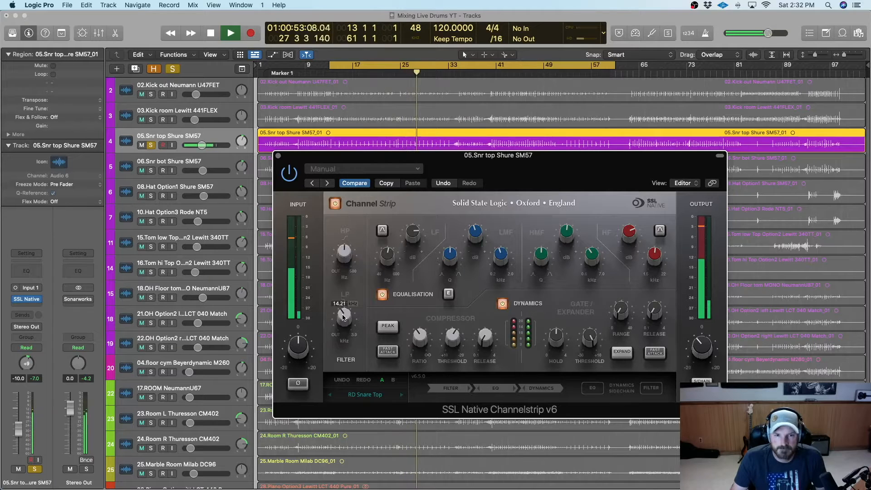
mouse_move(347, 256)
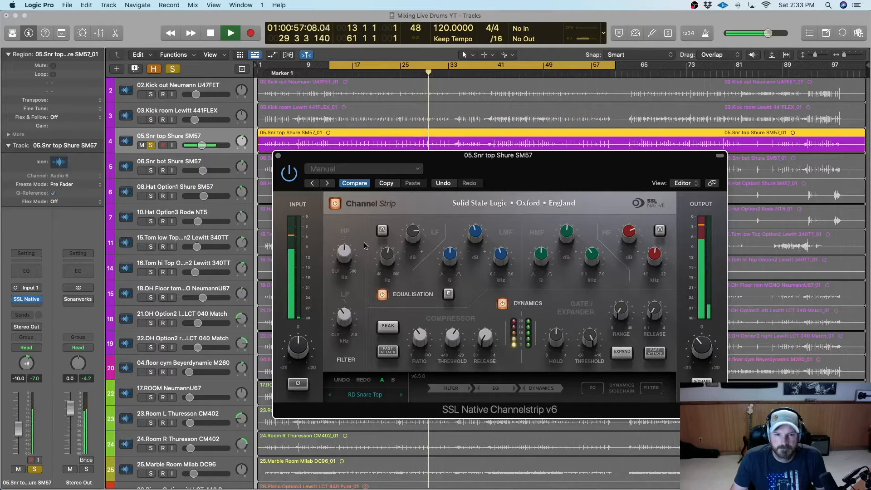
drag(344, 252, 341, 258)
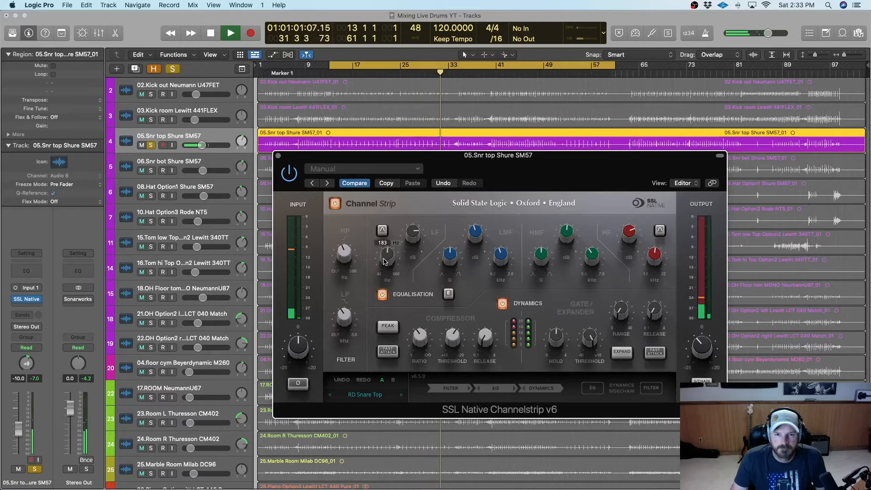
drag(384, 270, 384, 275)
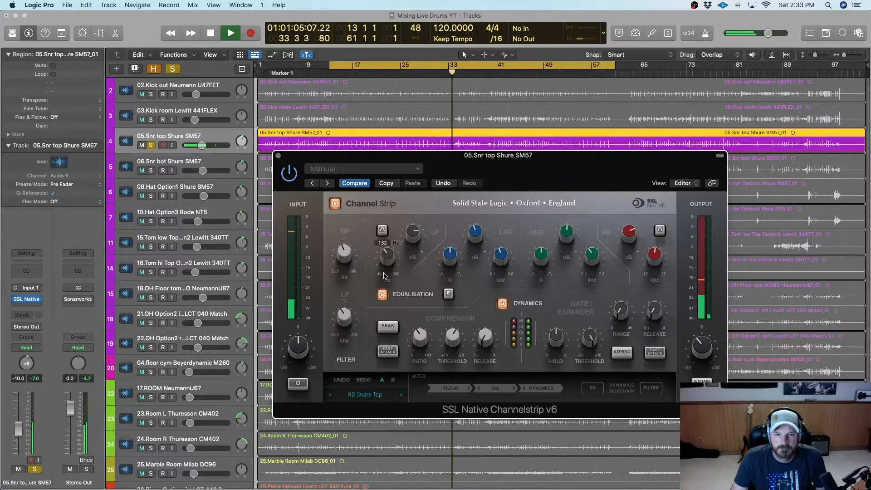
Lower the LMF band frequency to about 0.52 kHz and reduce the HF band frequency slightly
mouse_move(418, 233)
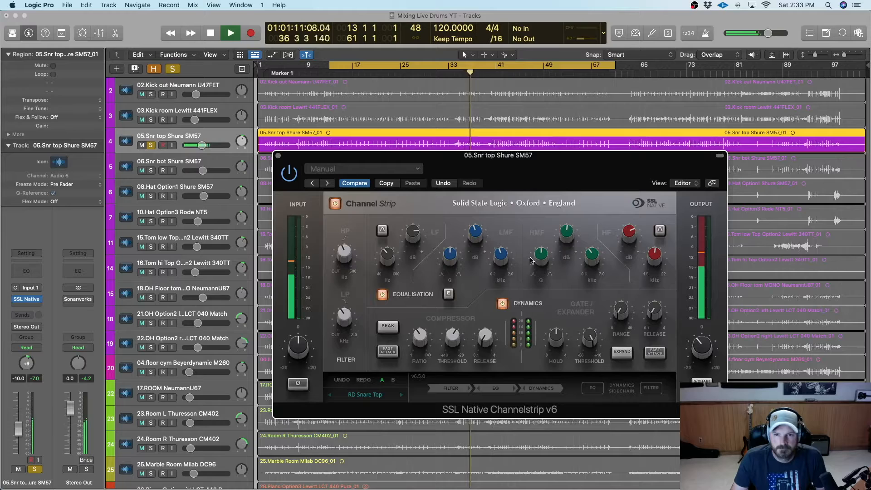
mouse_move(500, 259)
drag(500, 260, 500, 269)
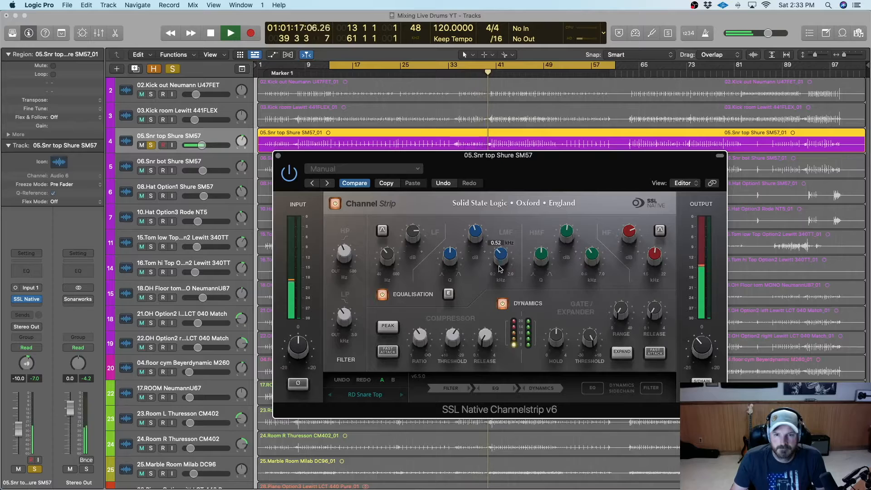
mouse_move(656, 255)
drag(656, 255, 654, 262)
Compare the soloed snare top with the channel strip bypassed and active, leave it on, and stop playback
click(284, 178)
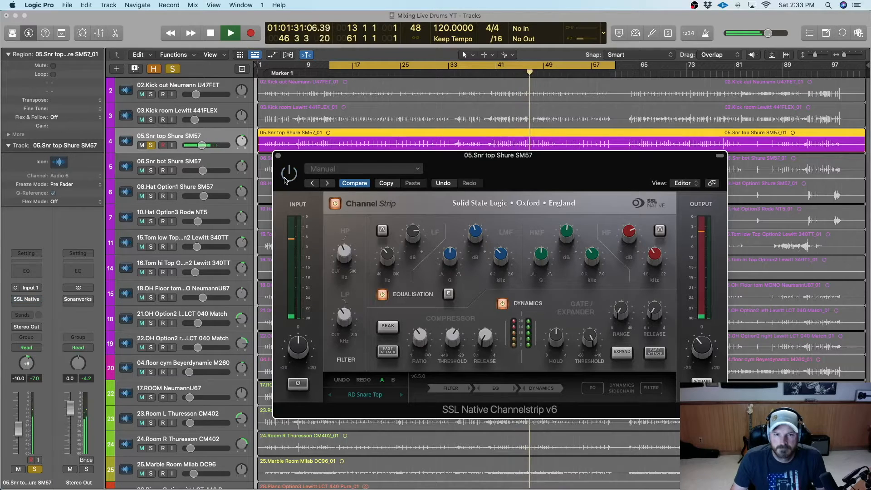
click(284, 179)
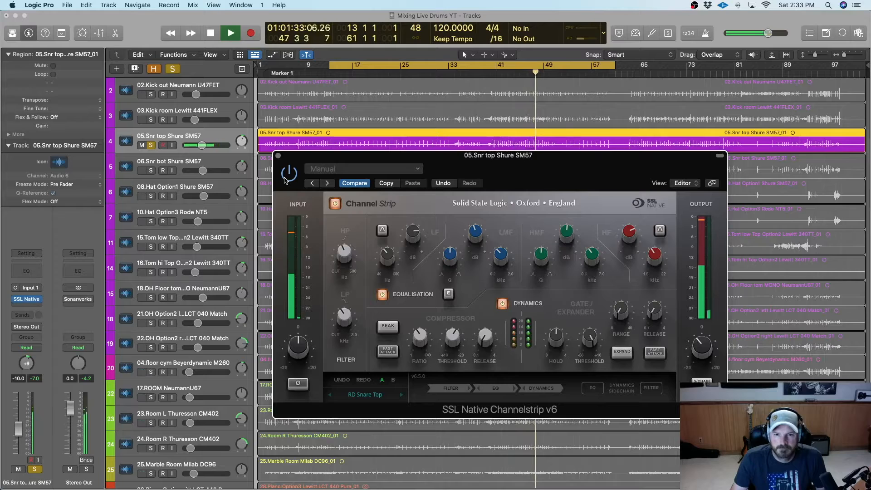
click(285, 179)
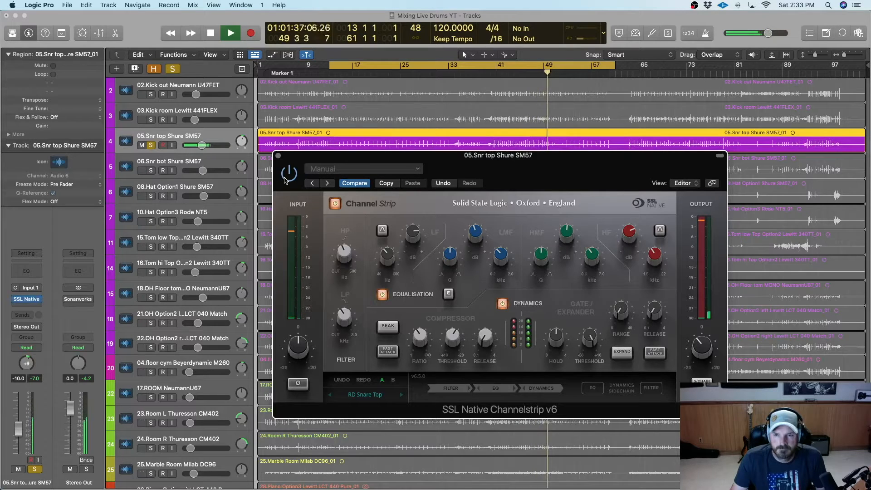
click(285, 180)
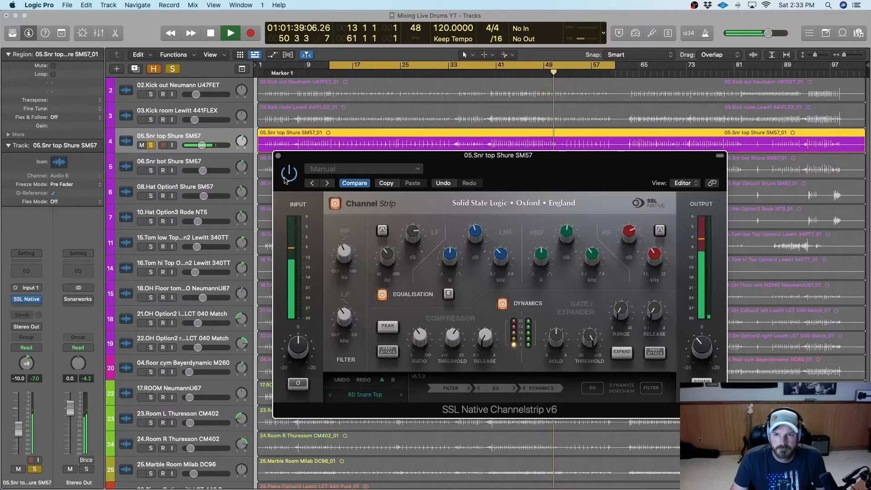
click(210, 33)
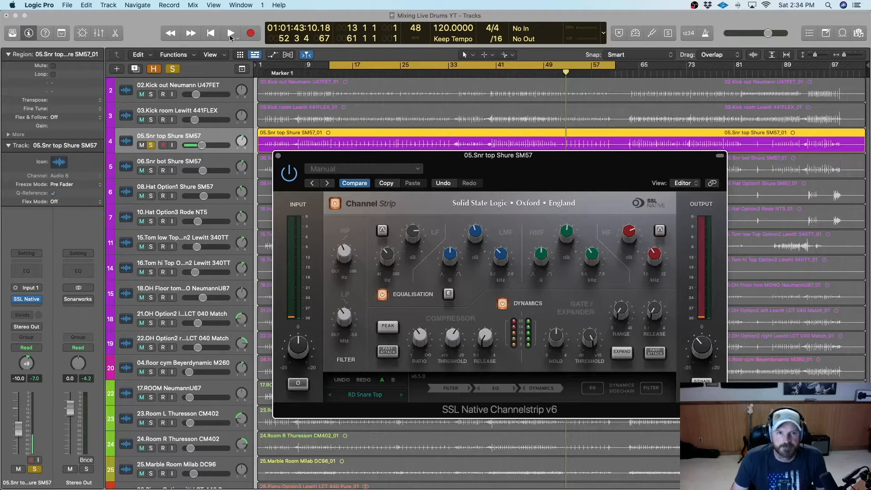
Adjust the low-pass filter during soloed playback, unsolo the snare top to hear it in the full mix, and stop playback
key(space)
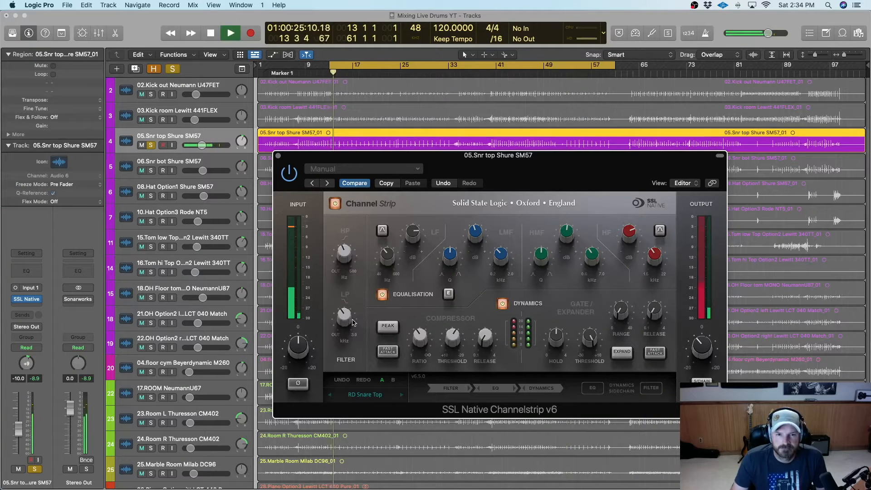
drag(345, 317, 341, 283)
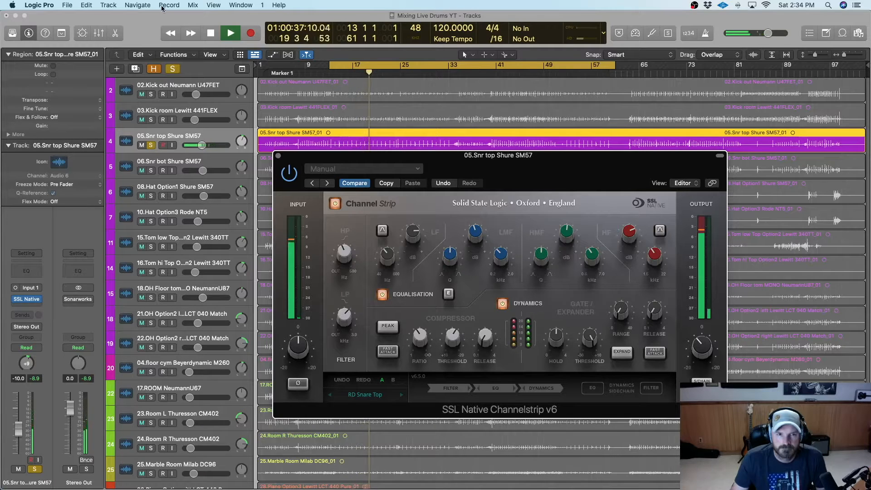
key(s)
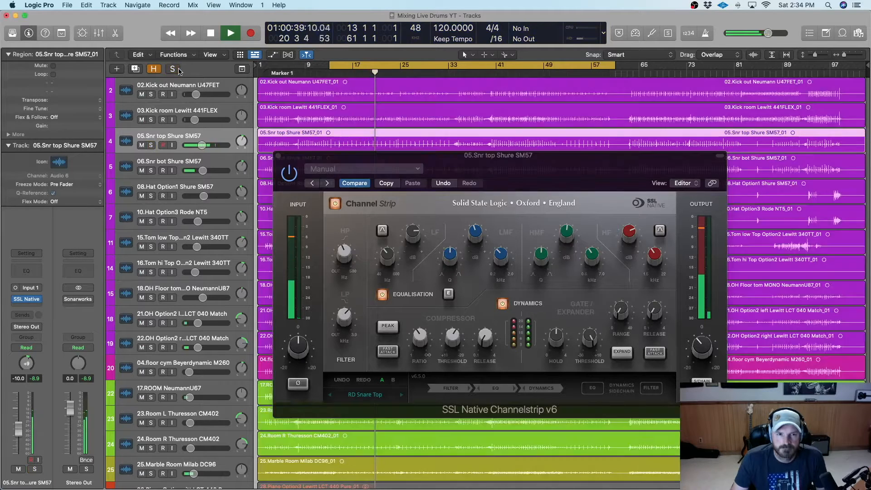
click(215, 37)
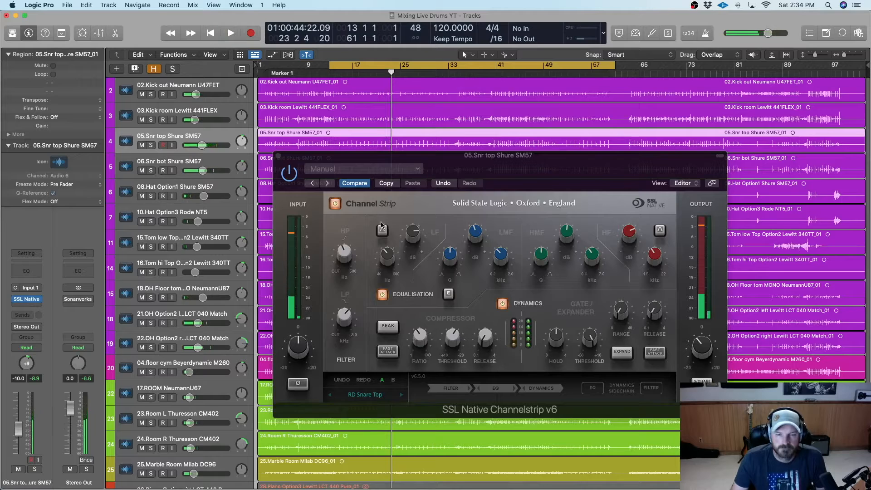
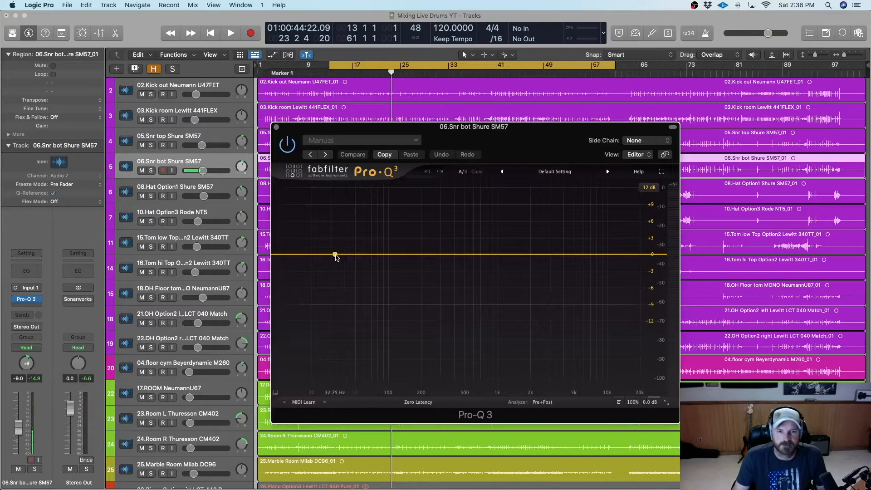
Add a 12 dB/oct low cut at about 105 Hz in Pro-Q 3 on the snare bottom track
click(338, 254)
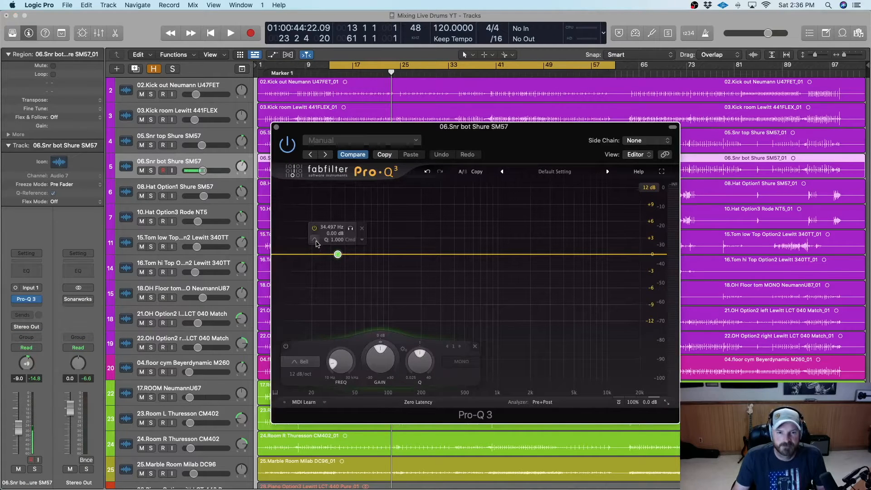
click(316, 244)
click(333, 249)
drag(338, 254, 392, 257)
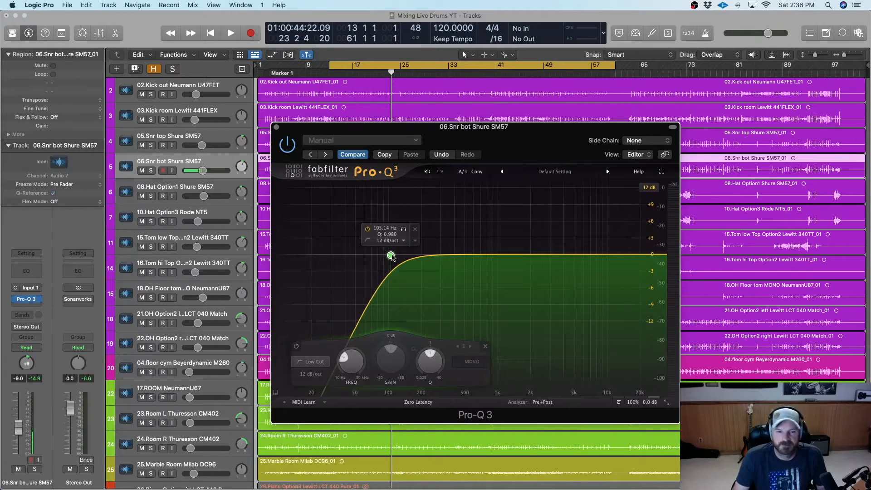
Play the snare bottom track soloed and add a bell cut of about -3.2 dB at about 546 Hz
click(151, 170)
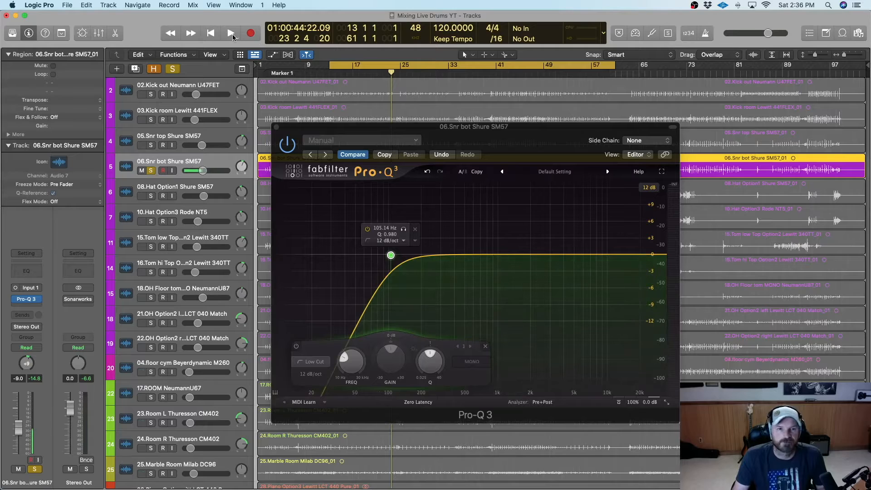
click(232, 35)
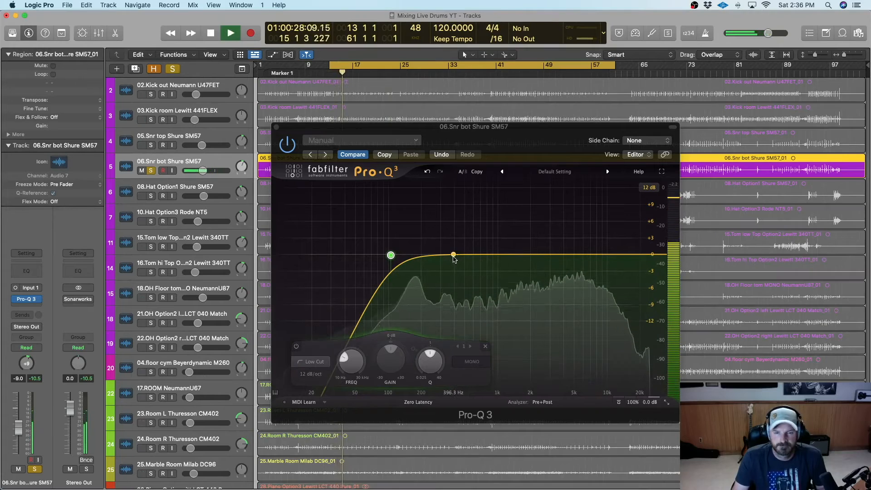
click(467, 255)
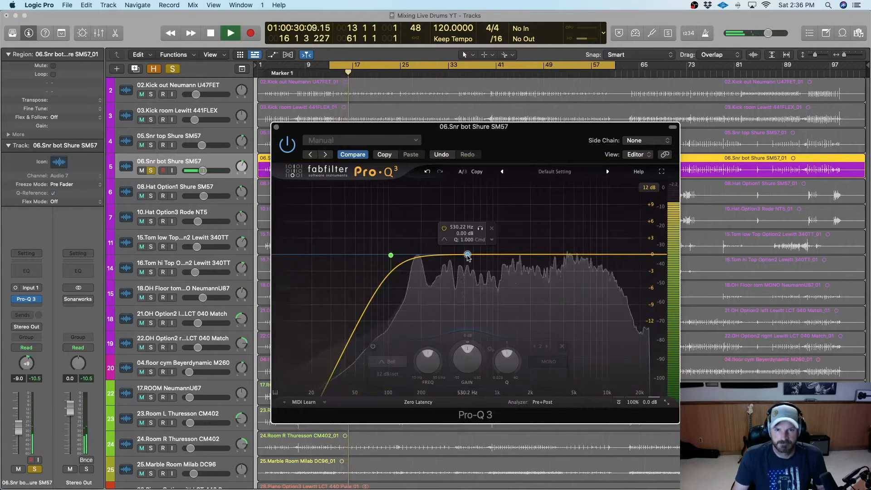
drag(466, 256, 466, 263)
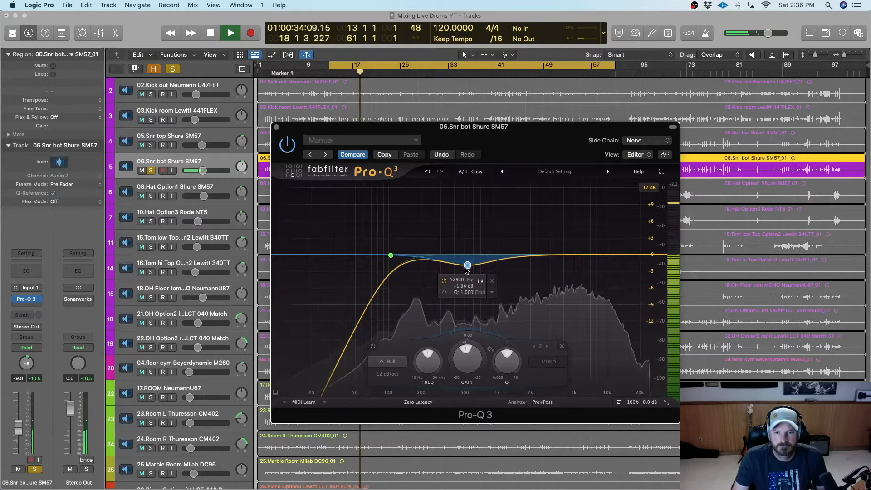
drag(464, 273, 467, 275)
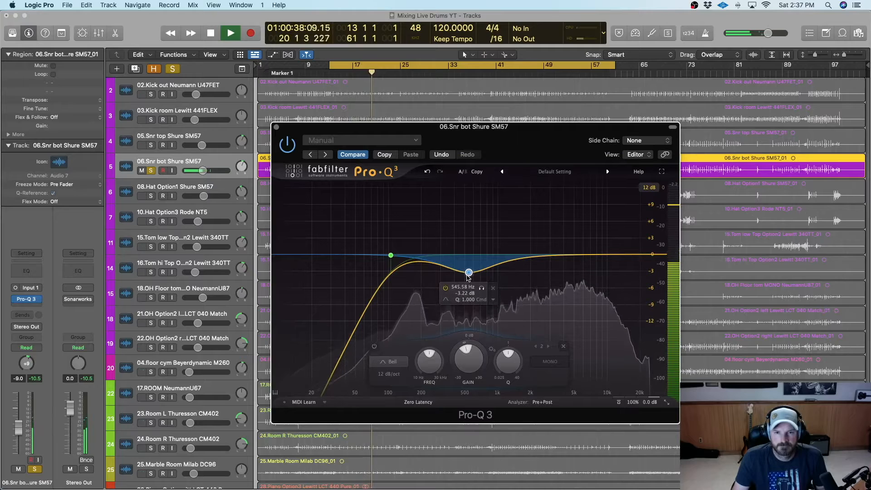
Narrow the snare bottom's low-mid bell cut and add a bell boost of about +3.2 dB at about 7423 Hz
drag(507, 358, 509, 353)
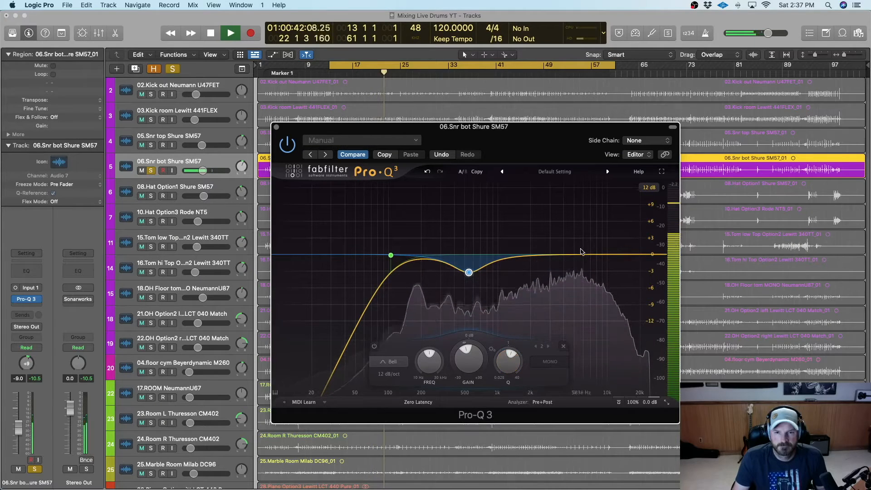
drag(580, 255, 580, 239)
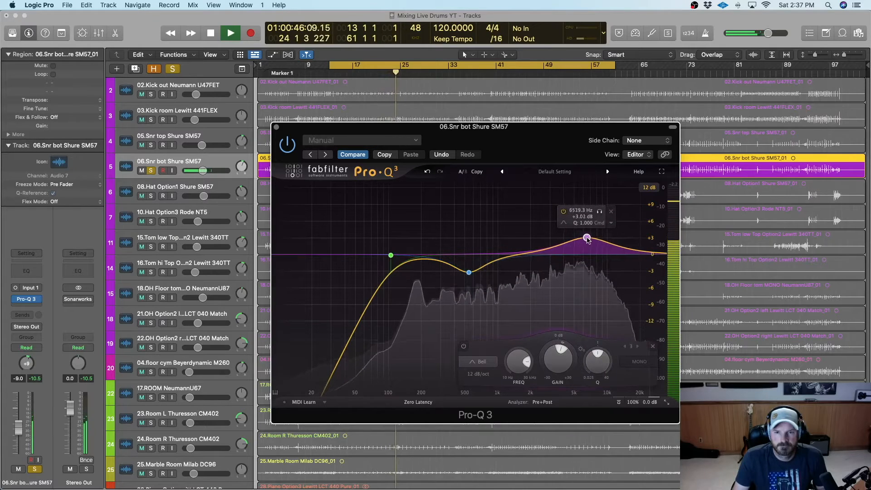
drag(590, 239, 595, 237)
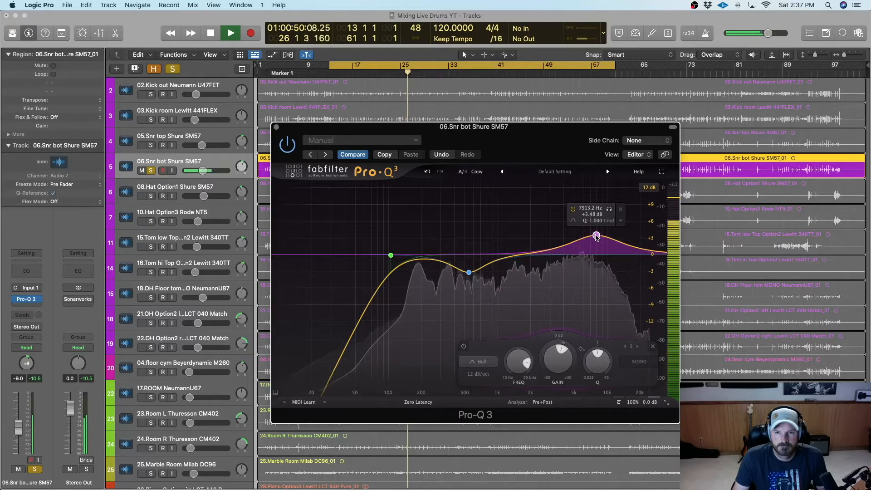
drag(596, 238, 593, 238)
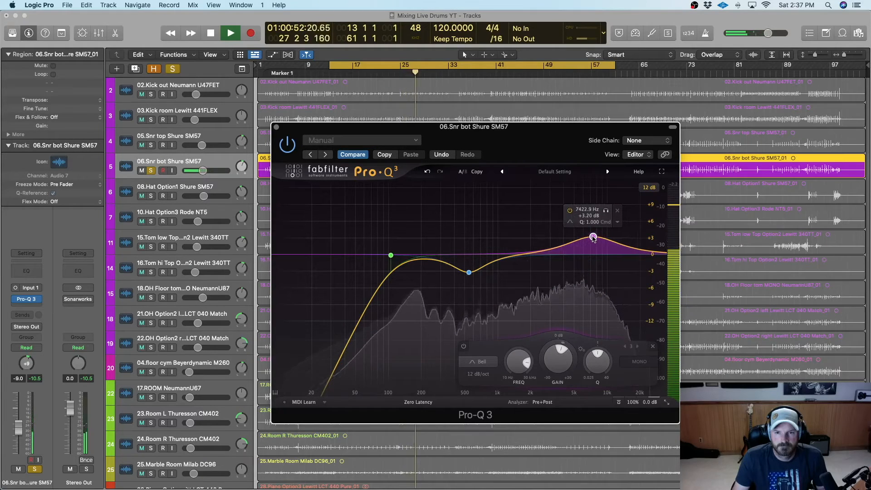
Close the equaliser and compare the snare top and snare bottom alone and together in soloed playback, ending with both soloed and playback stopped
click(151, 145)
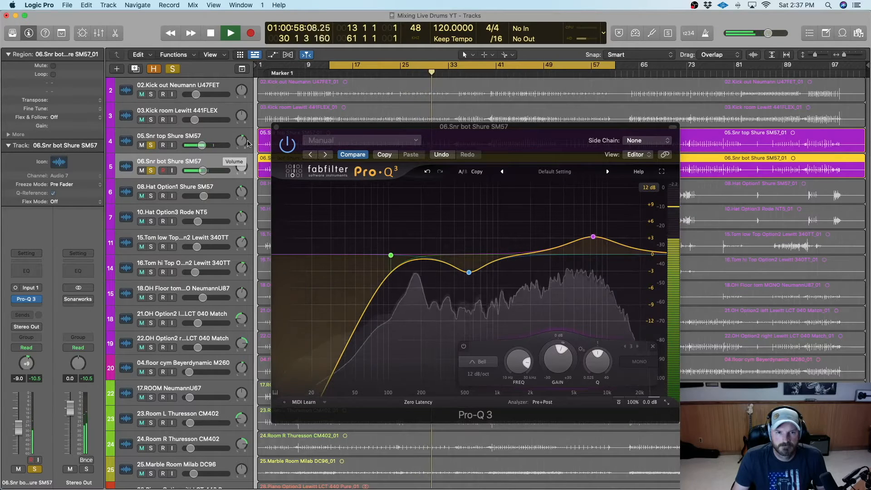
click(277, 127)
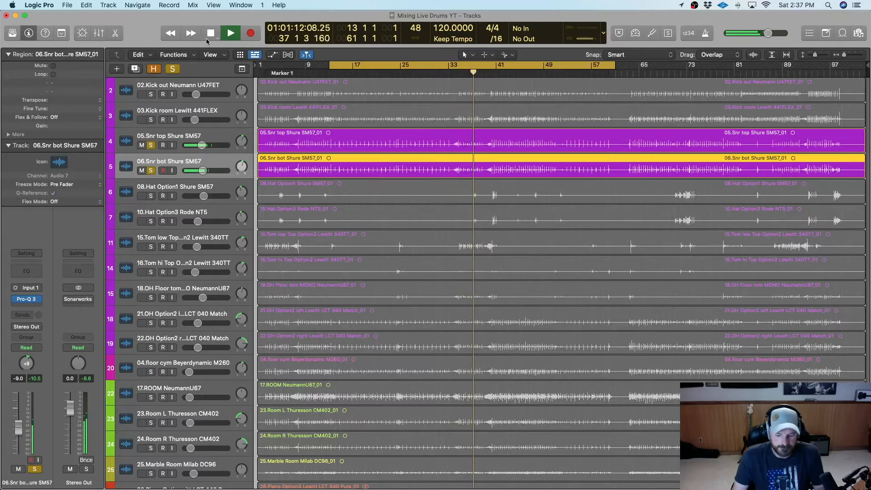
key(space)
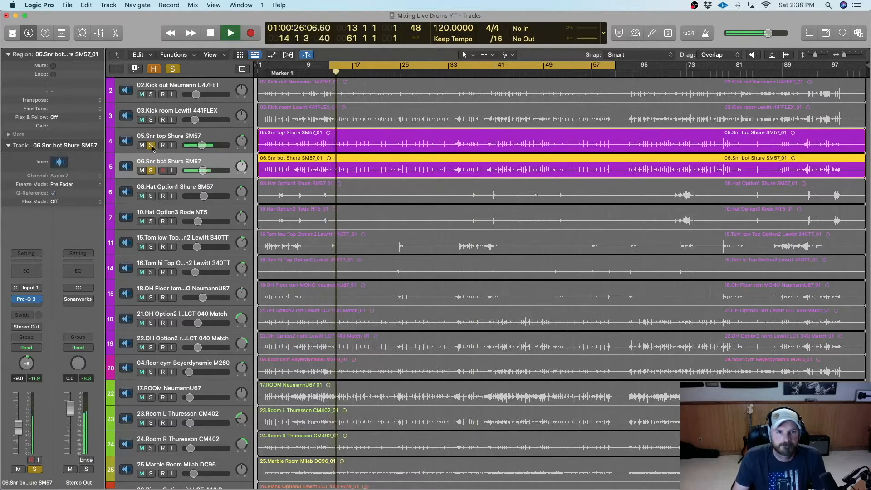
click(151, 146)
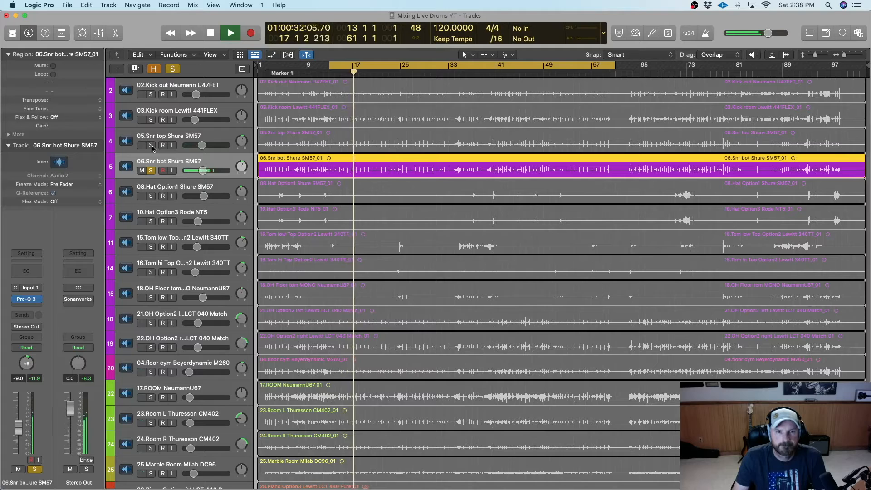
click(151, 145)
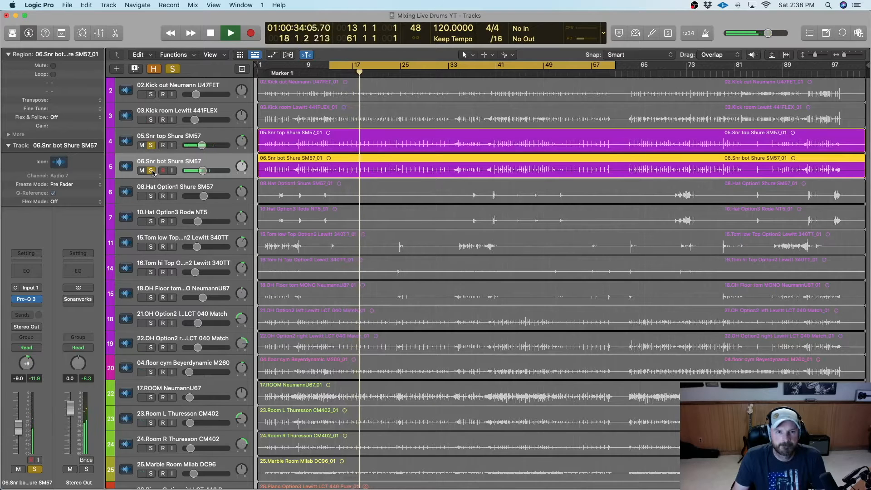
click(152, 170)
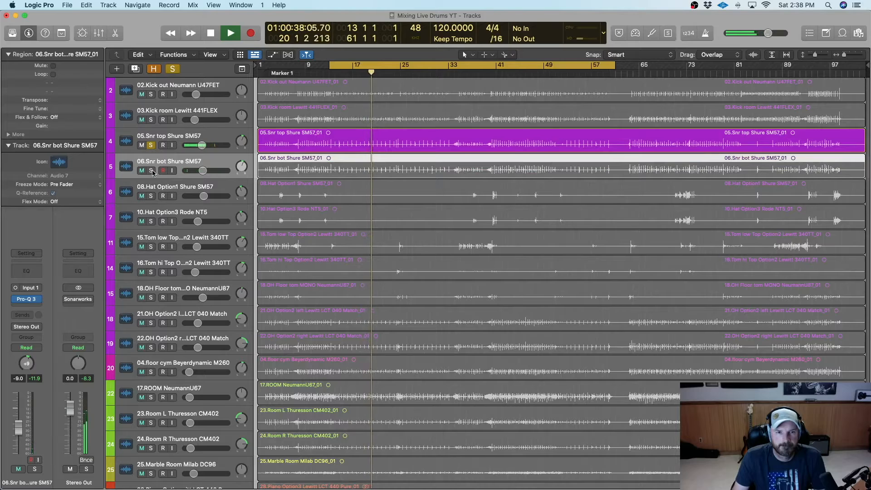
click(151, 171)
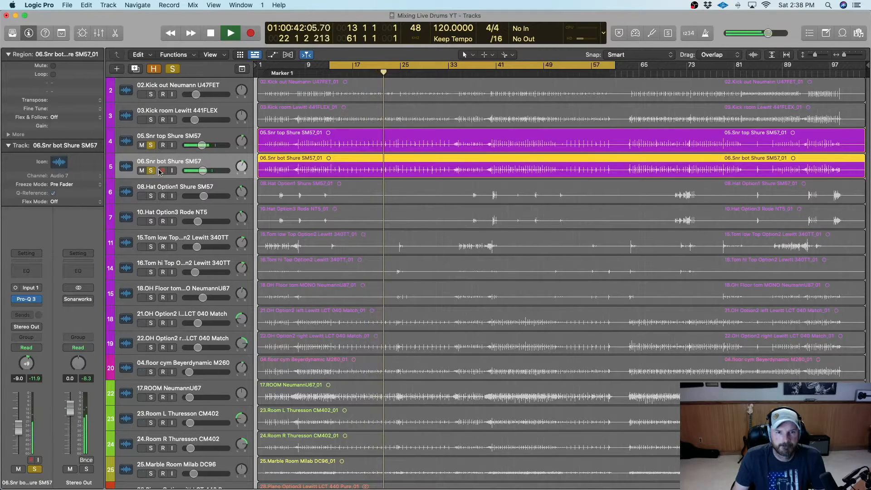
key(space)
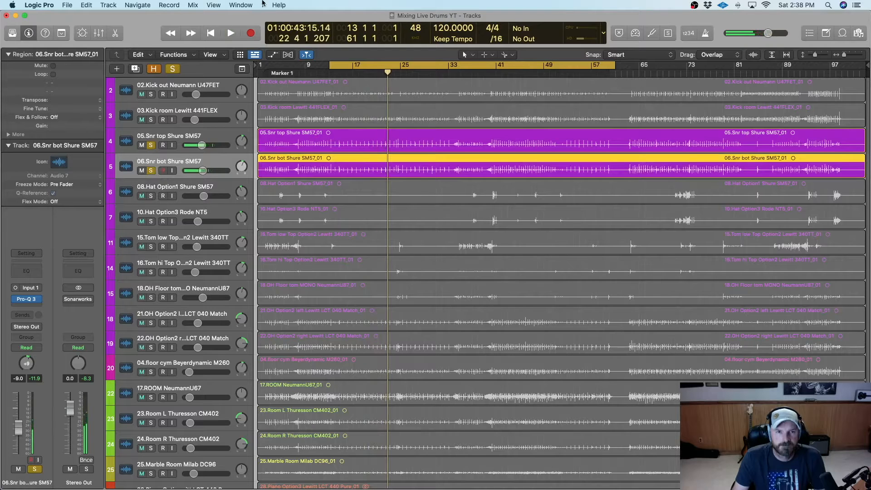
Clear all solos, play the full drum mix briefly, and move the cycle range to bars 2–50
click(172, 70)
click(235, 34)
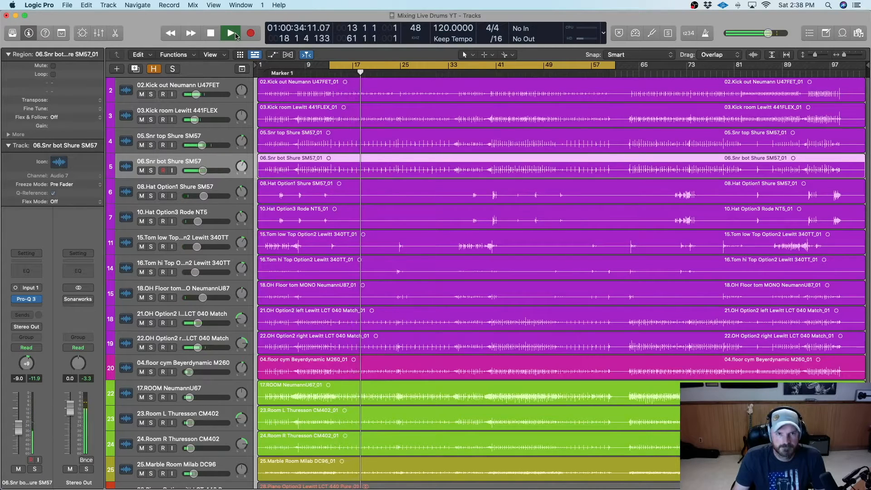
key(space)
drag(348, 67, 282, 68)
Play the full mix, lower the snare bottom fader to -13.0 dB, and stop playback
click(230, 34)
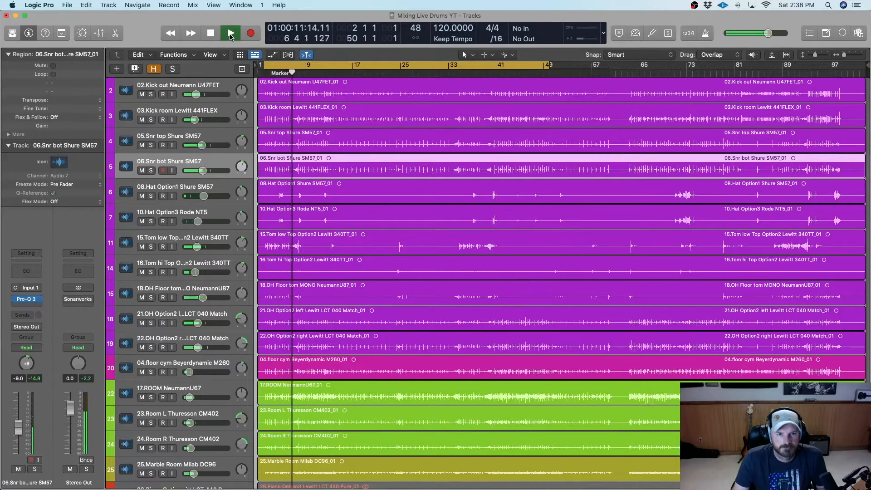
drag(203, 170, 198, 171)
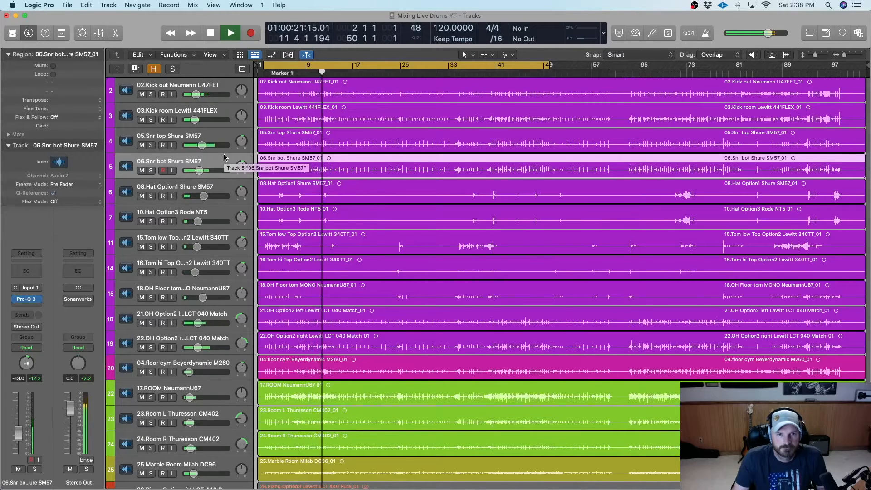
click(211, 35)
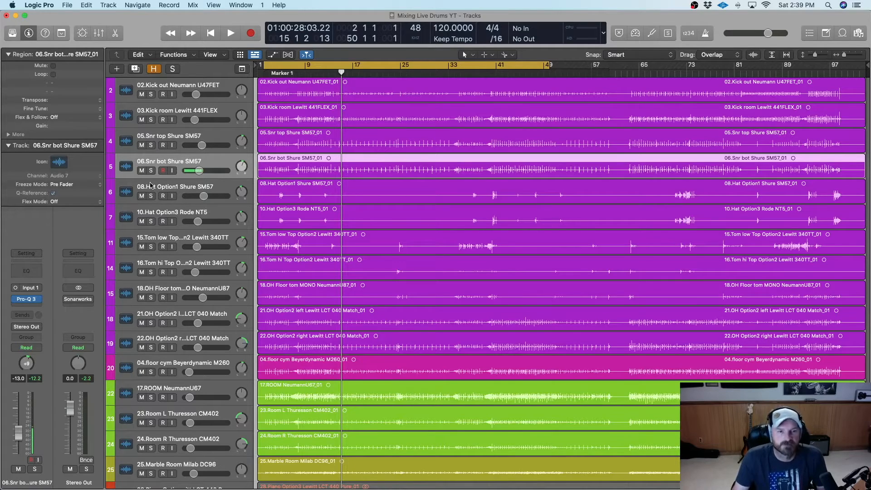
Set the cycle range to bars 71–75 around the hi-hat passage, play it in the full mix, and stop
click(163, 191)
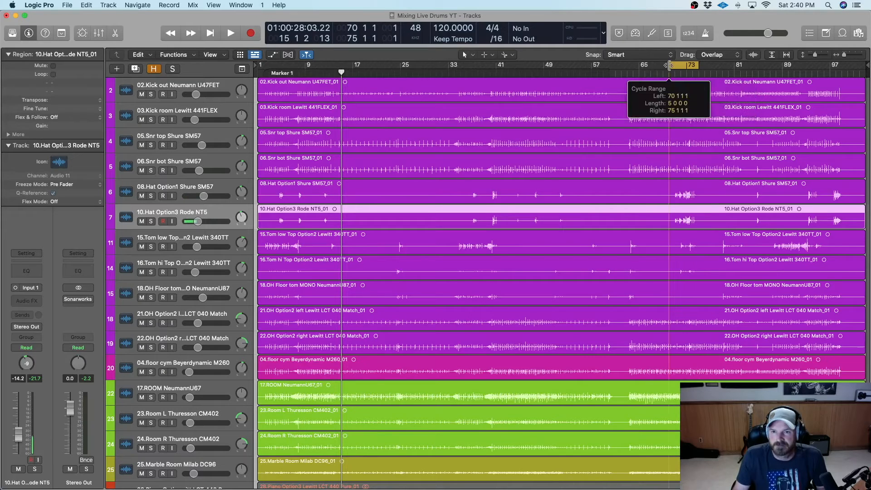
drag(670, 66, 699, 67)
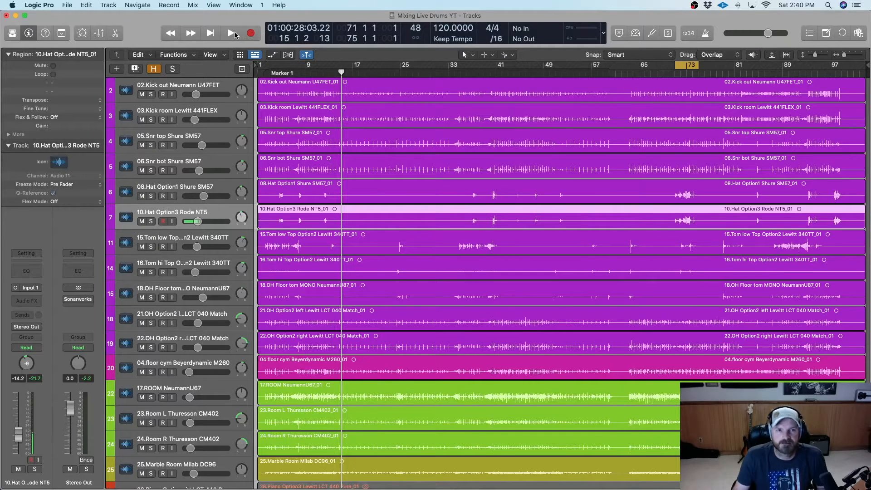
key(space)
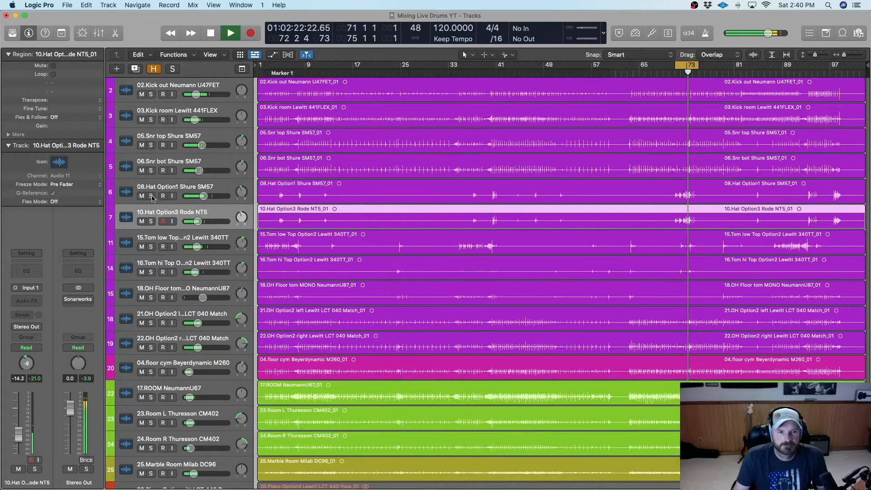
click(492, 174)
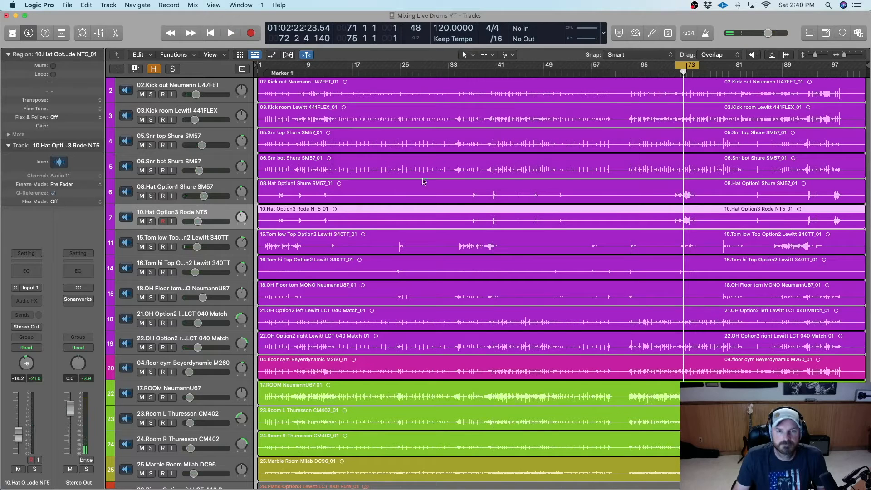
Solo the hi-hat SM57 and hi-hat Rode NT5 tracks and play them over the cycle range
click(151, 195)
click(151, 221)
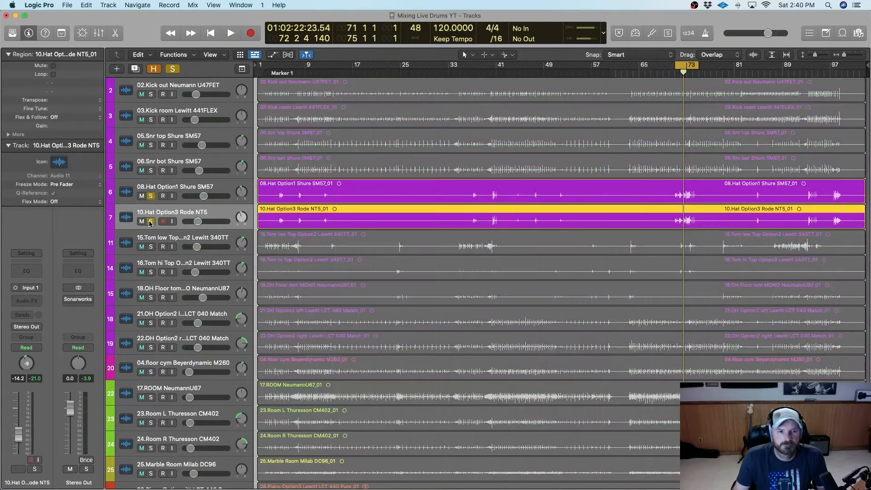
click(230, 38)
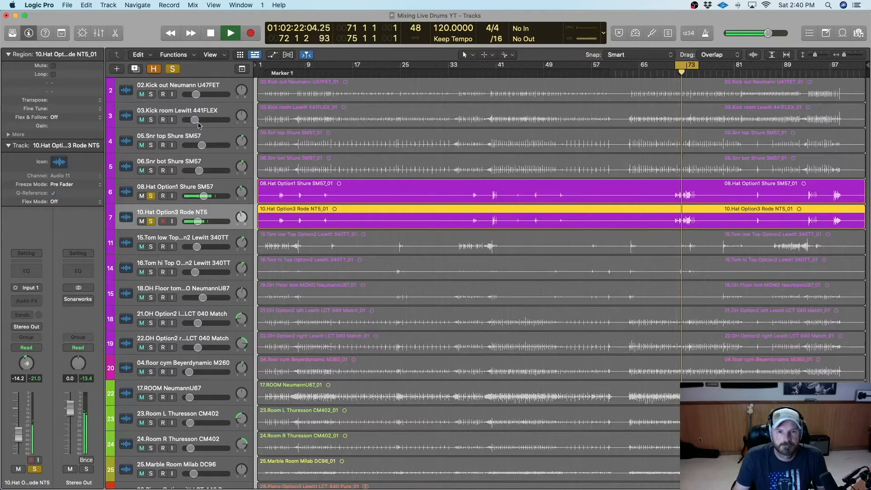
Compare the two hi-hat mics individually and together during playback, leave both soloed, and stop playback
click(152, 198)
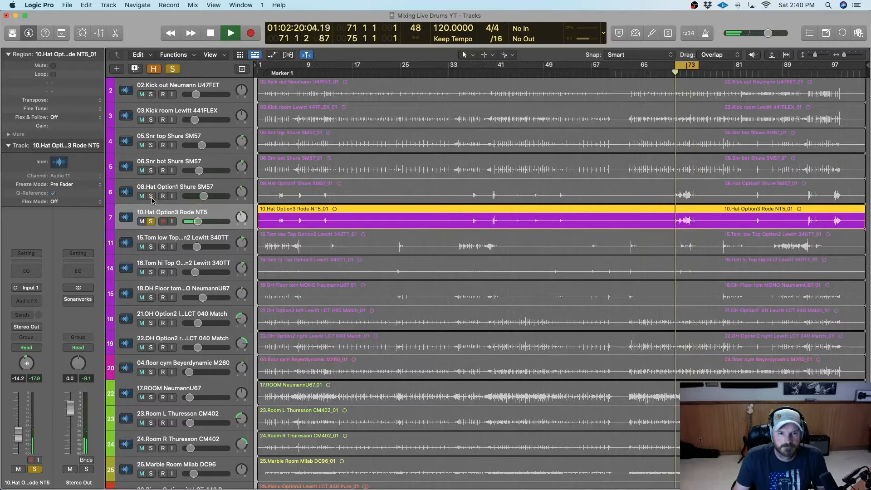
click(152, 196)
click(151, 221)
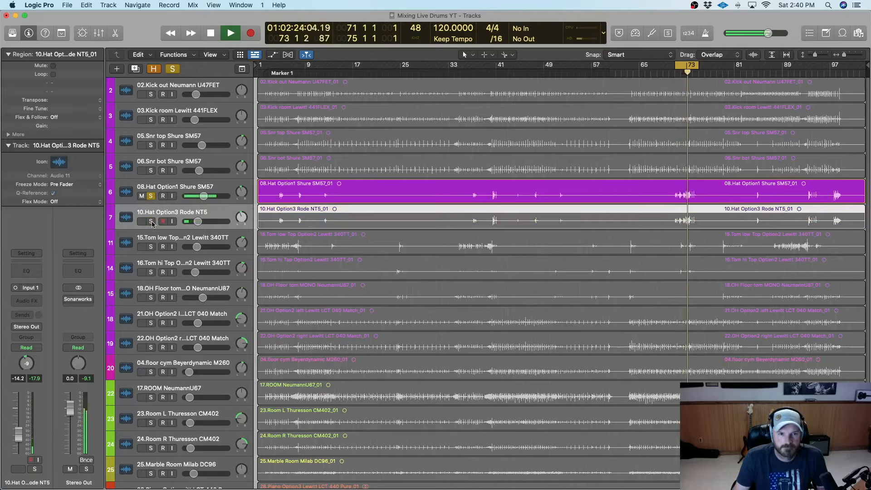
click(152, 222)
click(152, 197)
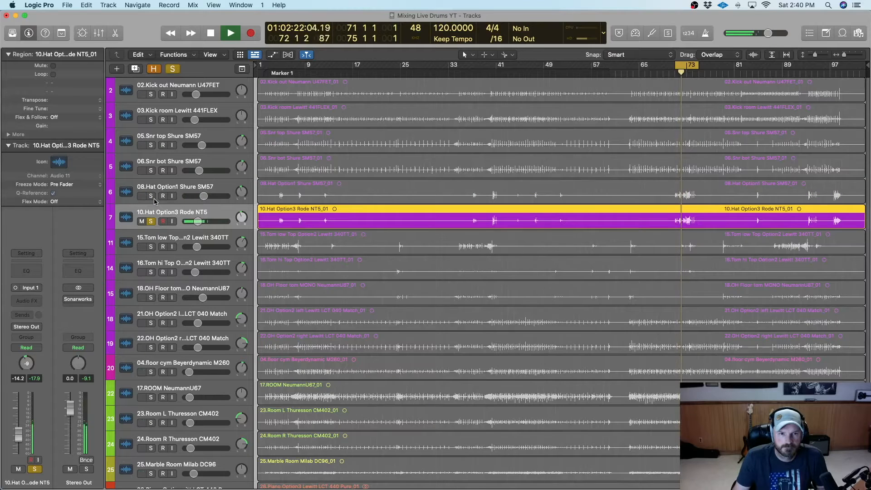
click(152, 196)
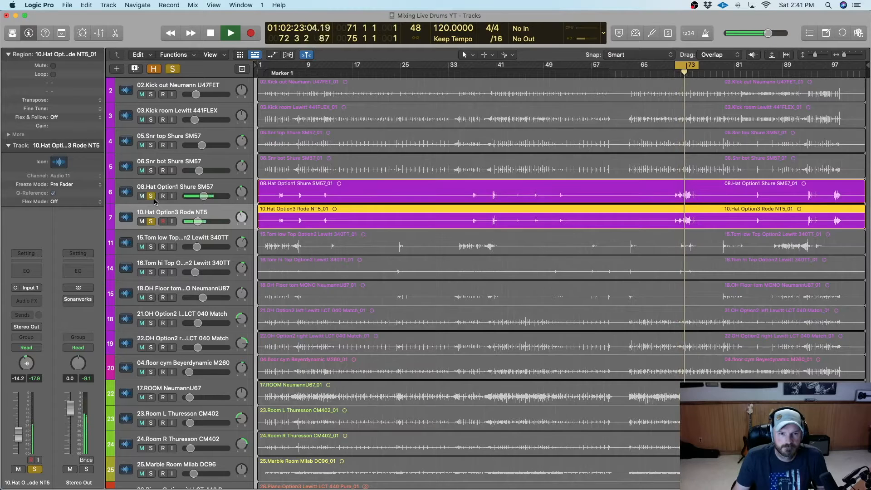
click(215, 37)
click(194, 187)
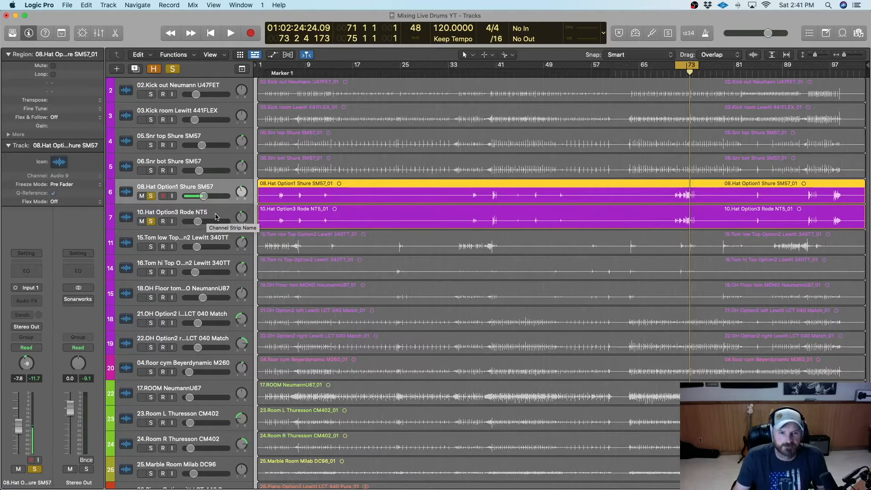
click(216, 217)
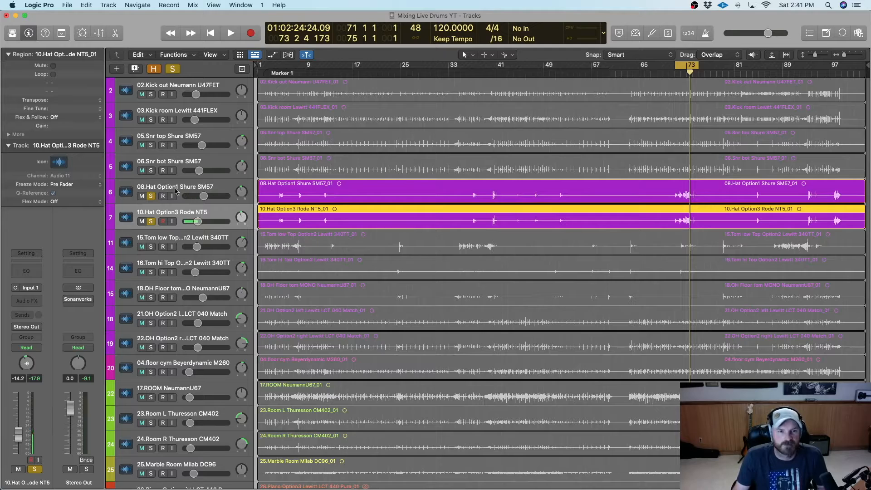
click(223, 187)
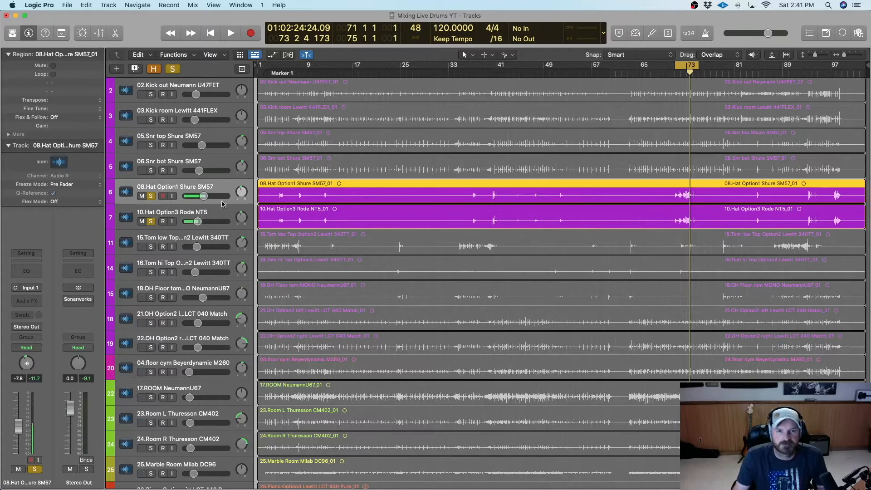
click(208, 216)
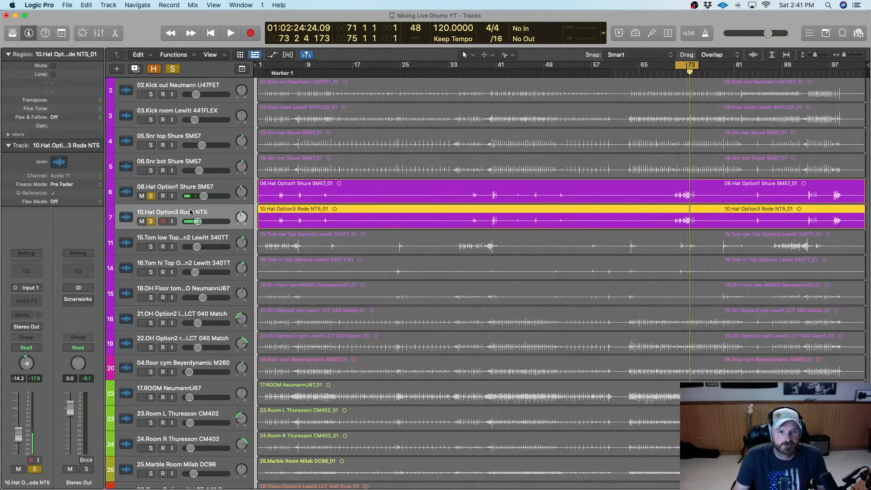
Open the mixer and route the hi-hat SM57 track's output to Bus 1
key(super+2)
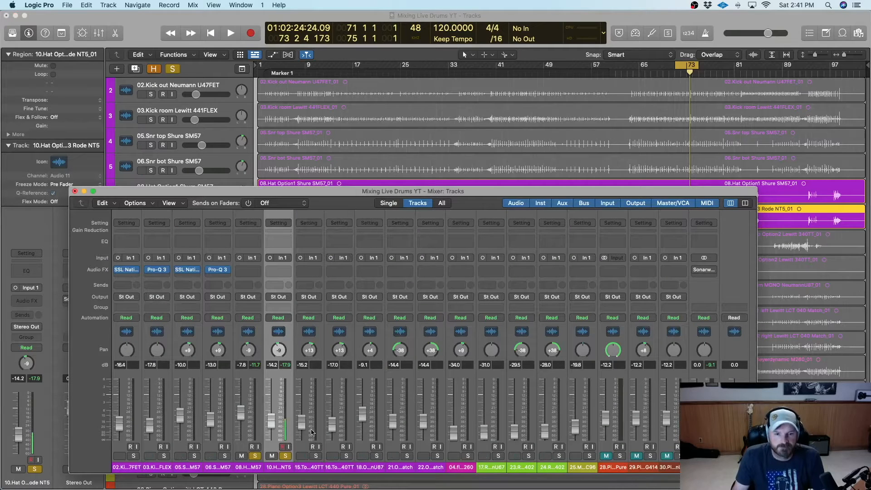
click(257, 381)
click(271, 380)
click(241, 299)
mouse_move(252, 331)
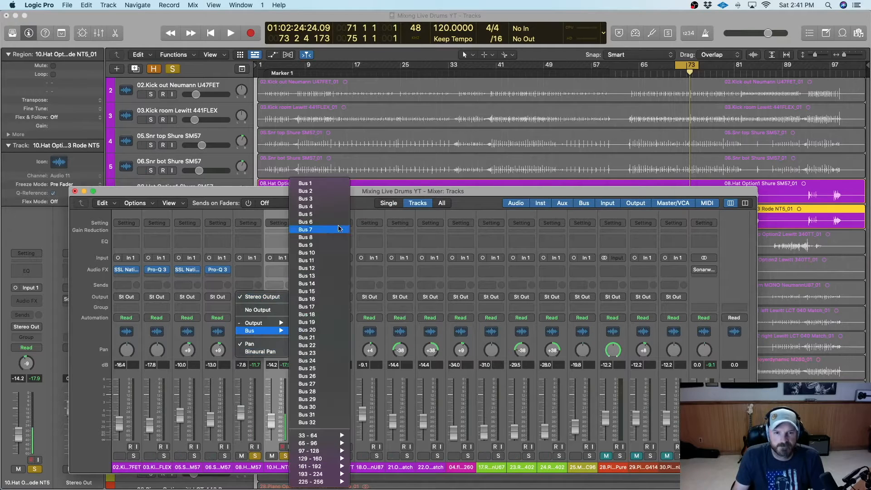
click(318, 184)
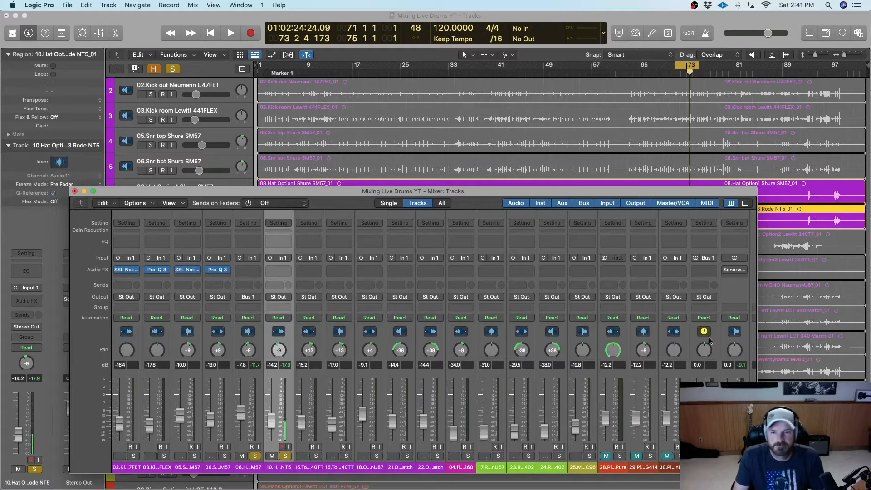
Add the Bus 1 aux channel to the arrangement as a track named HH and solo it
click(703, 245)
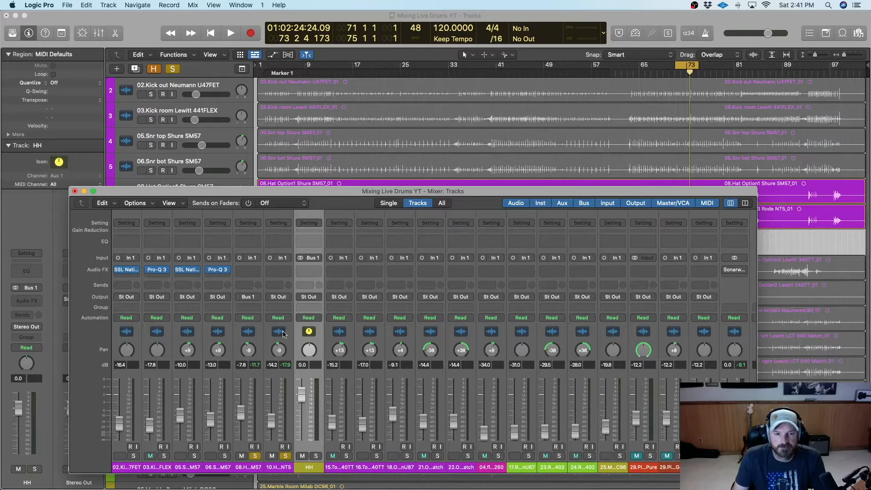
click(316, 456)
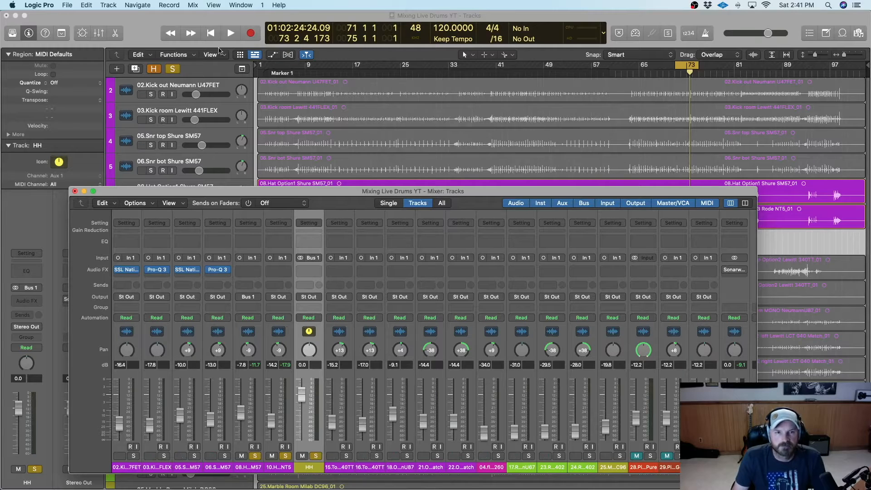
Insert a stereo Pro-Q 3 equaliser on the HH bus and play the soloed hi-hats through it
click(231, 34)
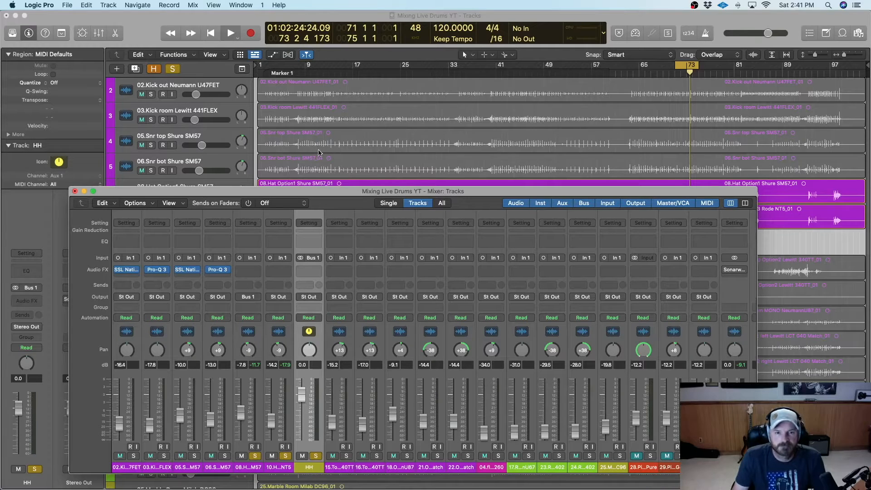
click(308, 272)
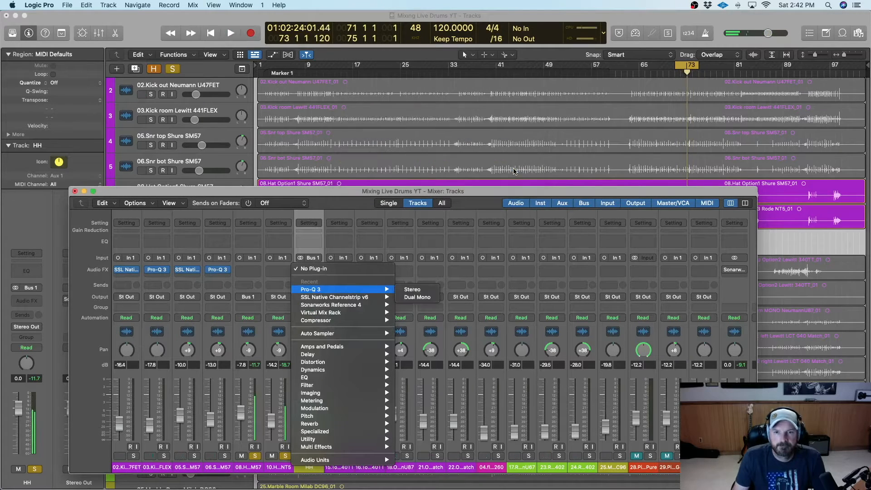
mouse_move(347, 289)
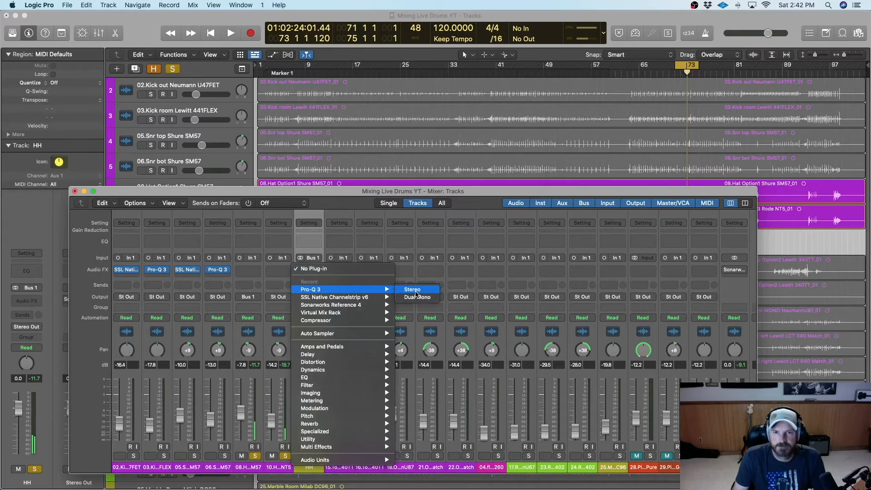
click(414, 291)
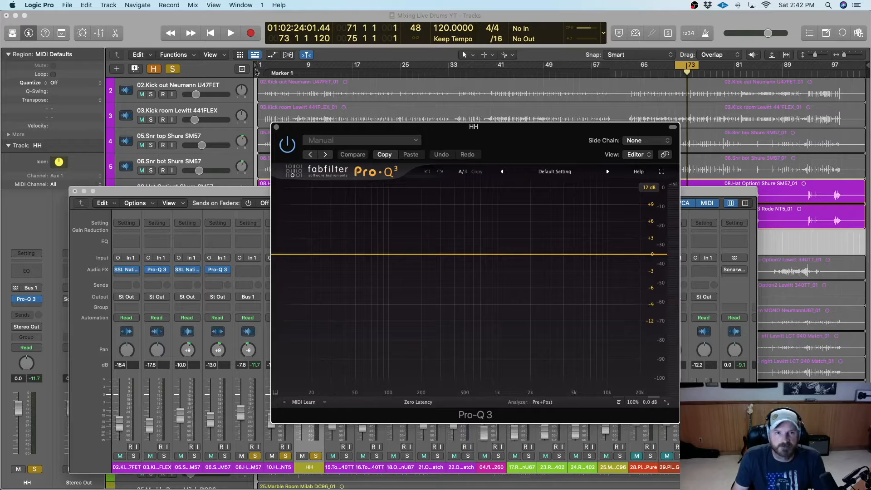
key(space)
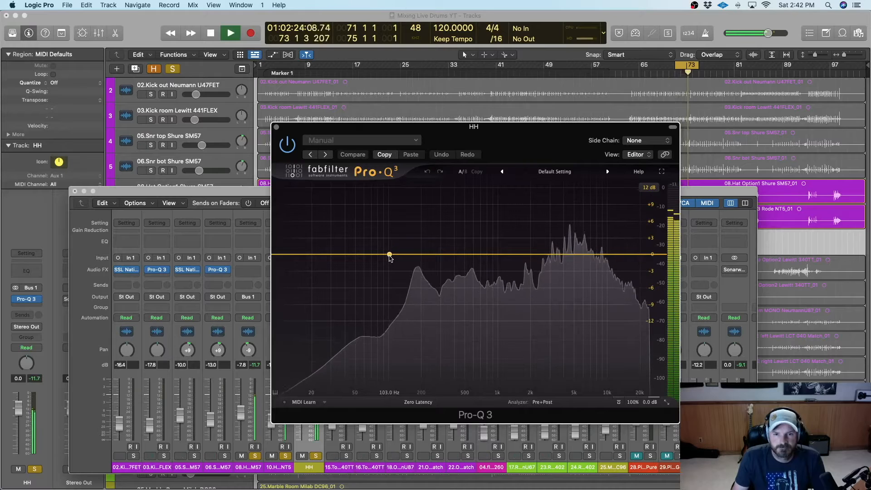
Add a low-mid bell cut of about 4.1 dB at about 358 Hz with a Q of about 1.37
click(428, 255)
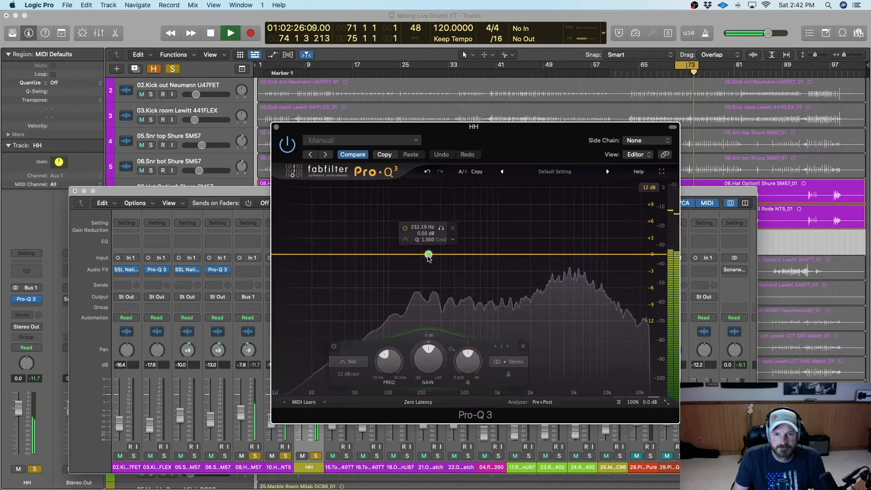
drag(427, 255, 457, 281)
drag(496, 358, 502, 354)
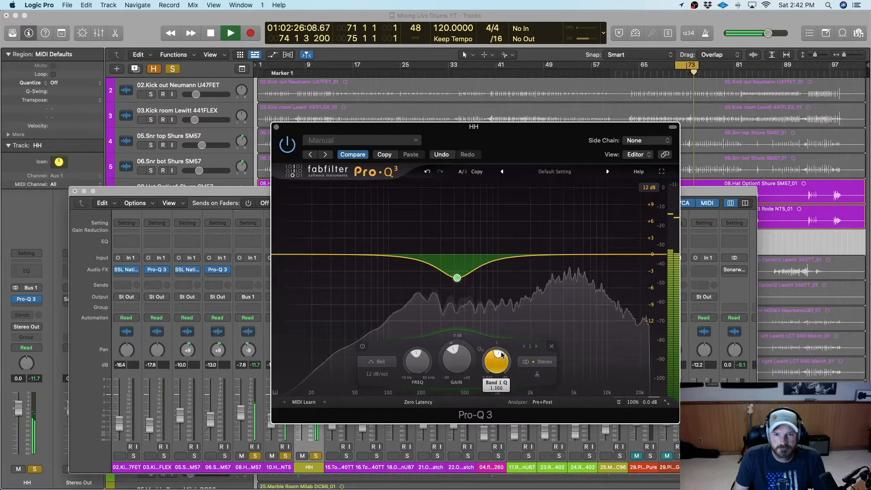
drag(457, 278, 449, 278)
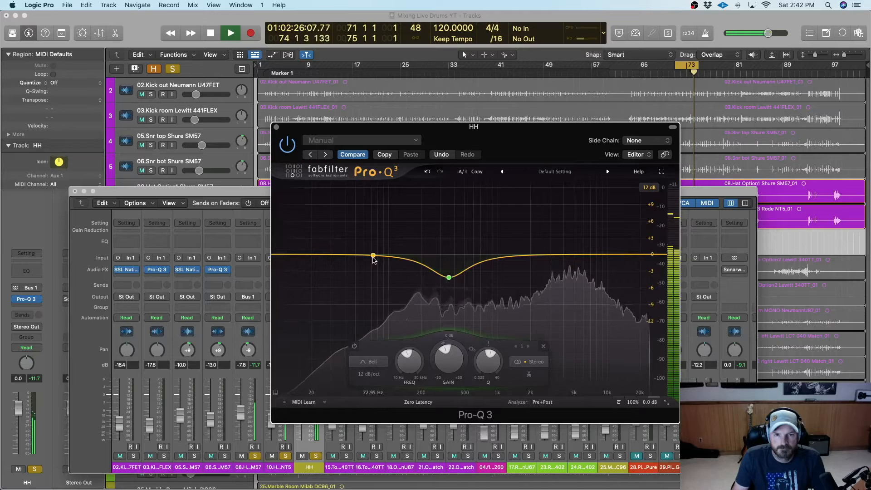
Add a 12 dB/oct low cut at about 137 Hz to the HH equaliser
click(372, 257)
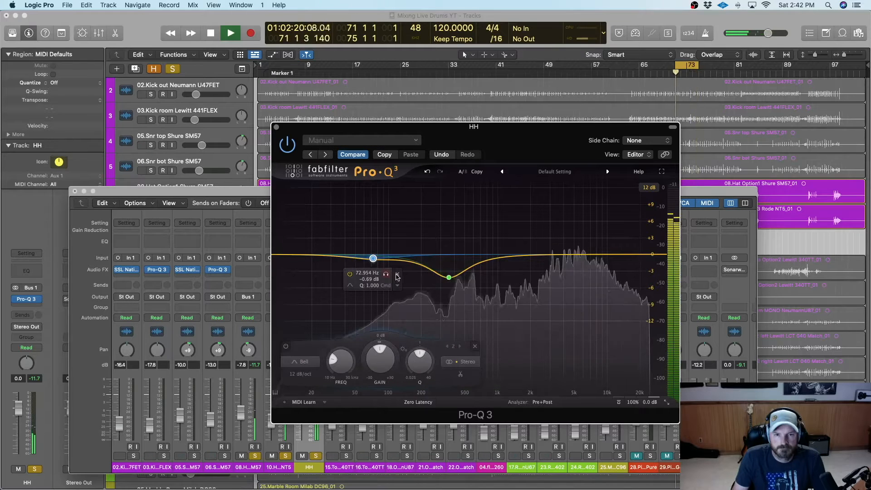
click(397, 276)
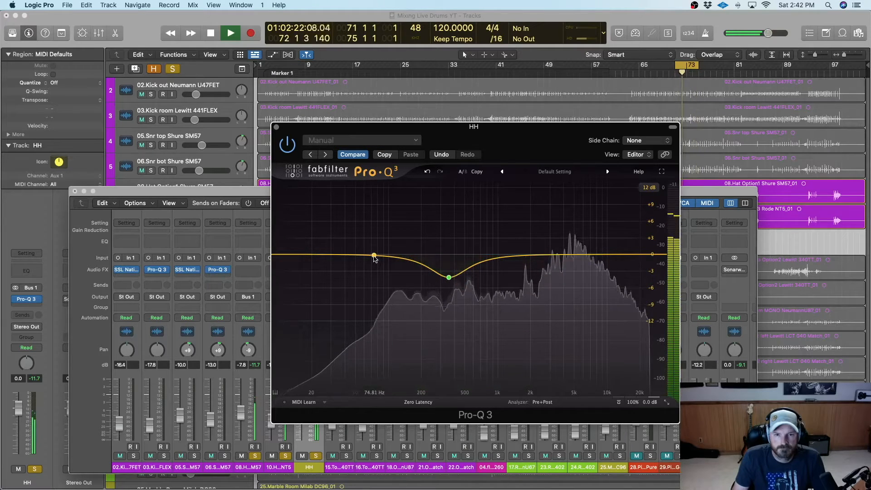
click(375, 256)
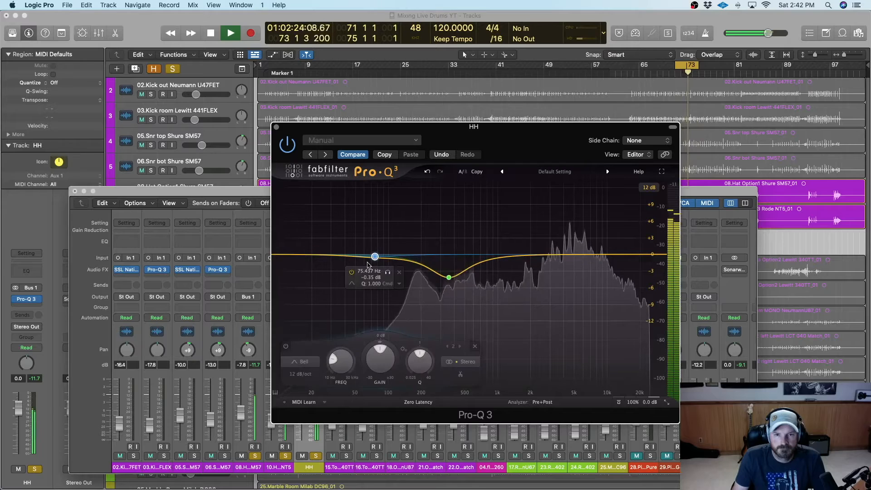
click(351, 283)
click(371, 293)
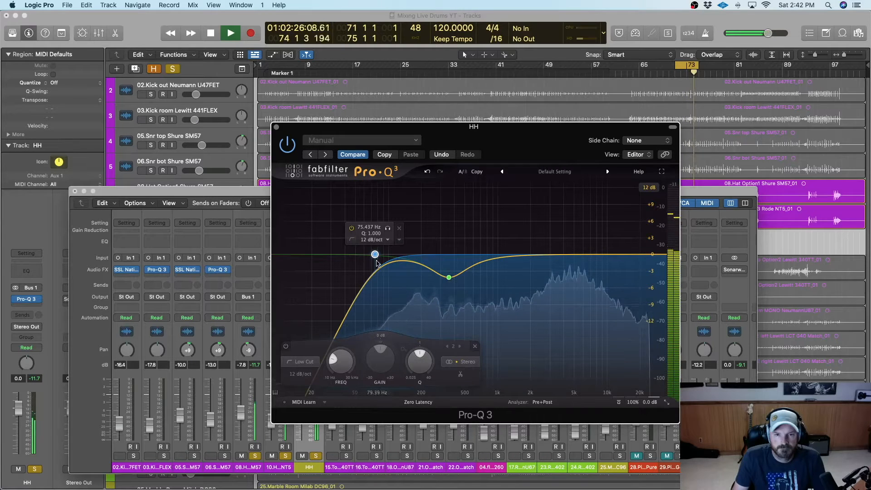
drag(375, 255, 403, 247)
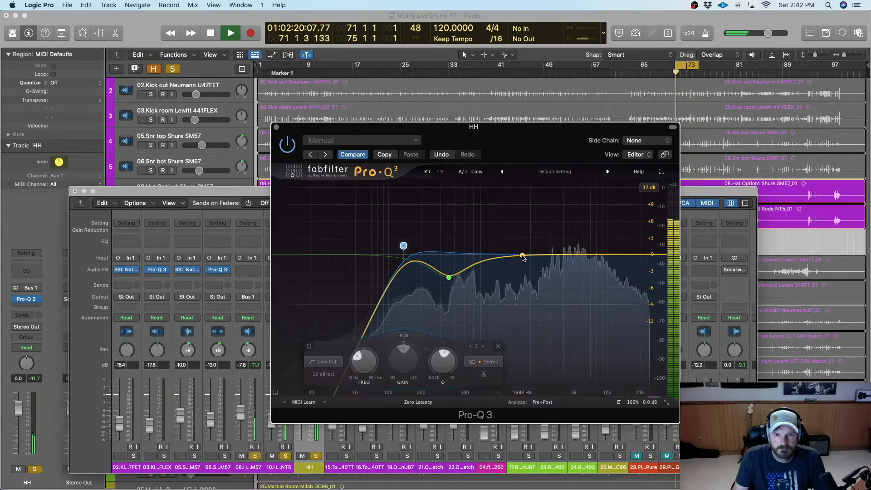
Add an upper-mid bell cut of about 2.4 dB at about 1.8 kHz with a Q of about 2.3
mouse_move(523, 256)
mouse_down()
mouse_move(548, 256)
mouse_move(530, 258)
mouse_up()
click(524, 256)
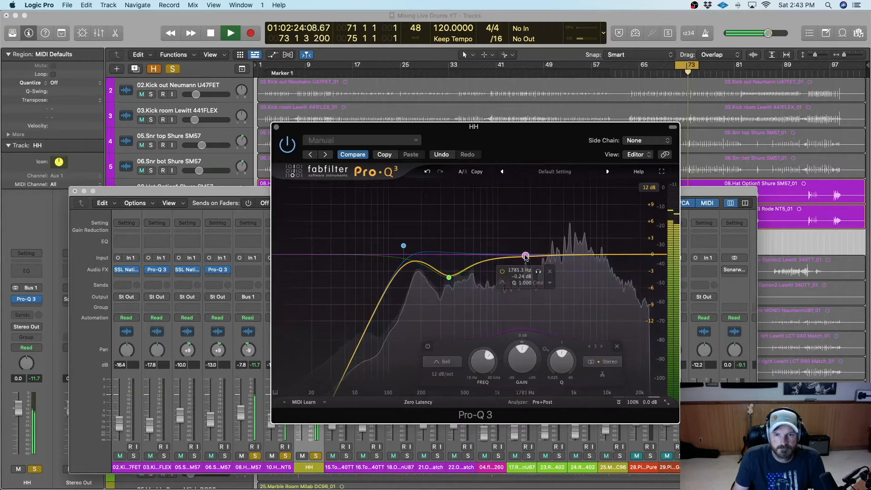
drag(526, 257, 526, 268)
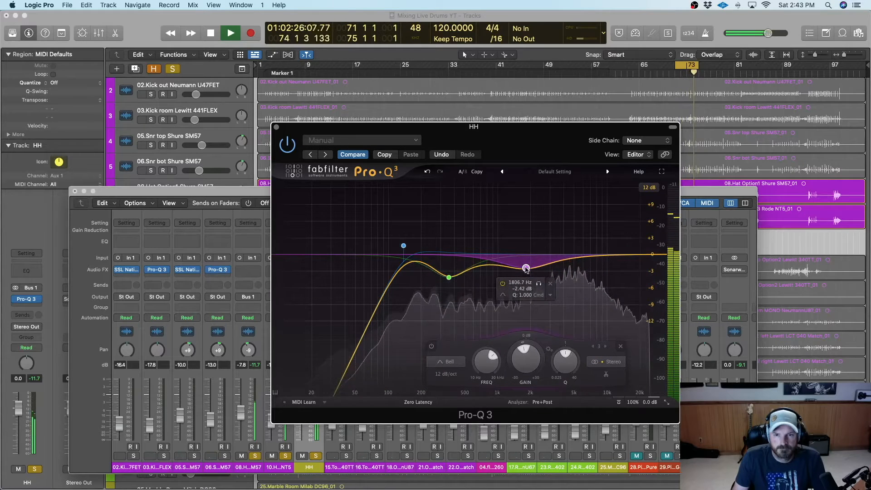
drag(566, 360, 568, 360)
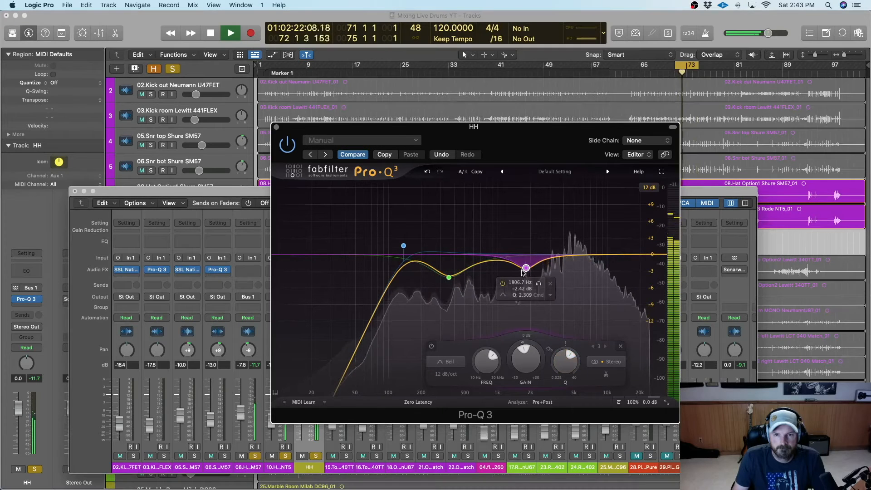
Audition the upper-mid band in isolation, retune it to about 1.5 kHz, and deepen its cut slightly
drag(524, 269, 520, 272)
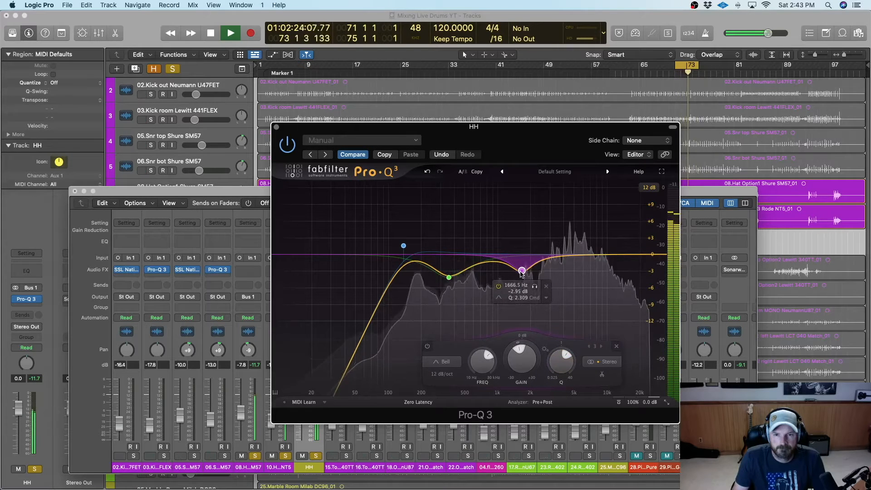
click(534, 286)
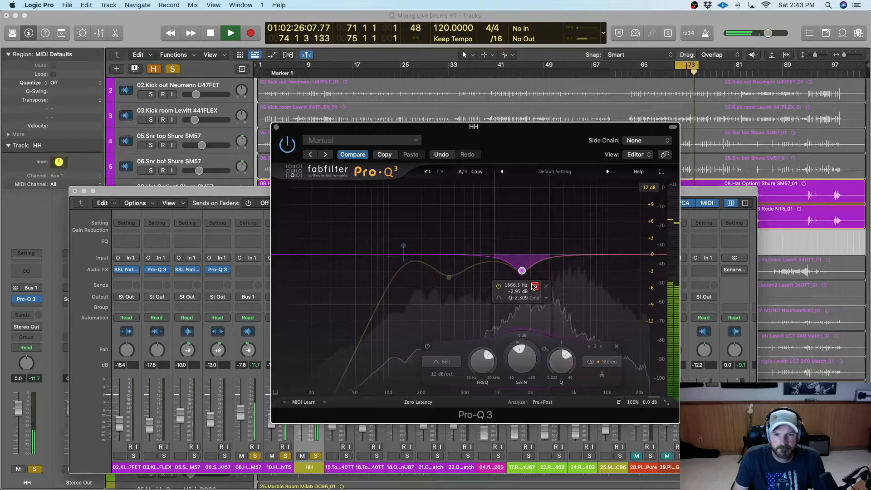
mouse_move(533, 286)
mouse_down()
mouse_move(548, 285)
mouse_move(530, 286)
mouse_up()
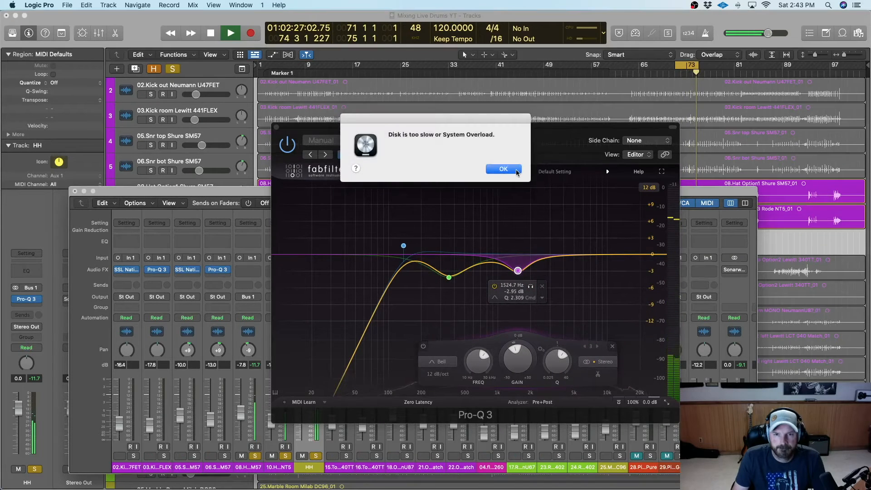
click(516, 172)
drag(519, 273, 517, 276)
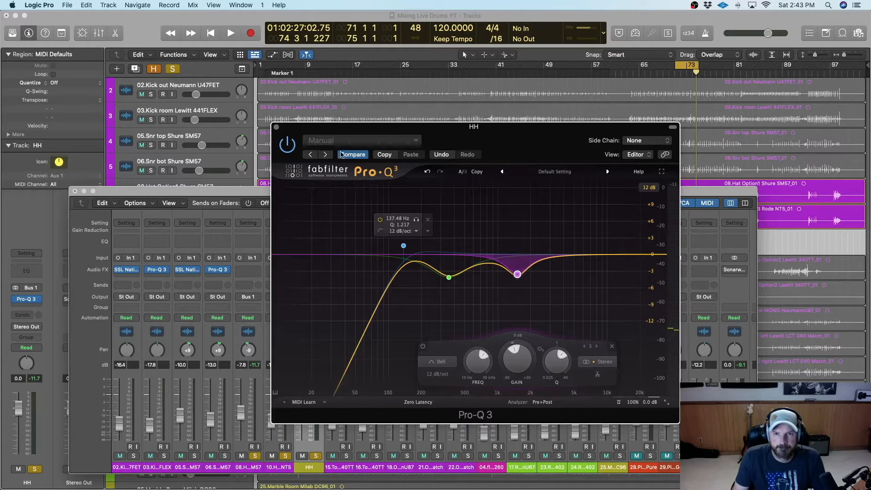
Play the equalised hi-hats and close the Pro-Q 3 and mixer windows
click(229, 35)
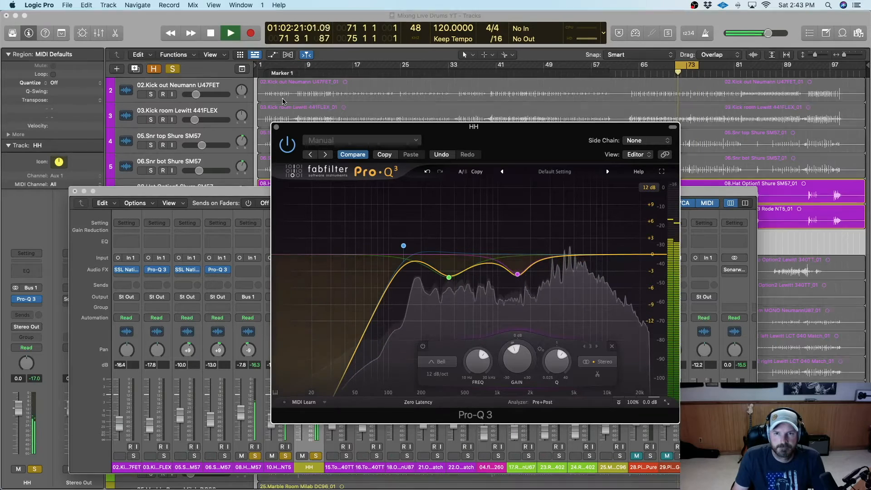
click(277, 128)
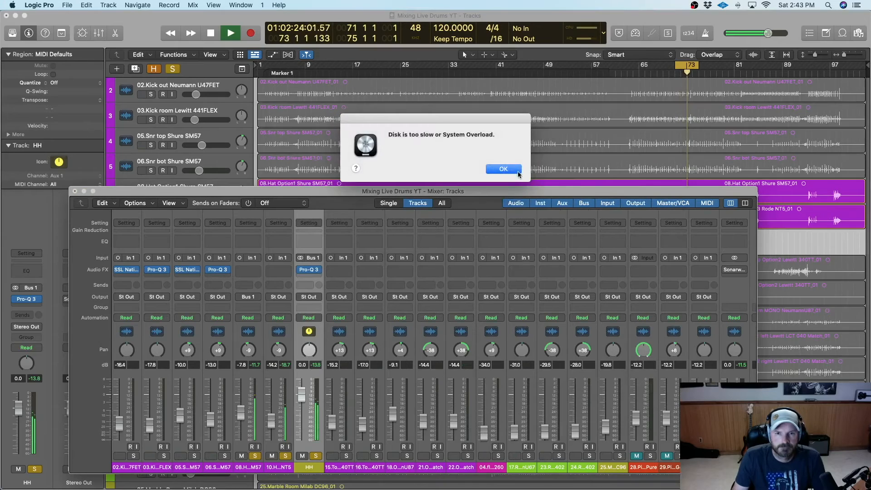
click(518, 170)
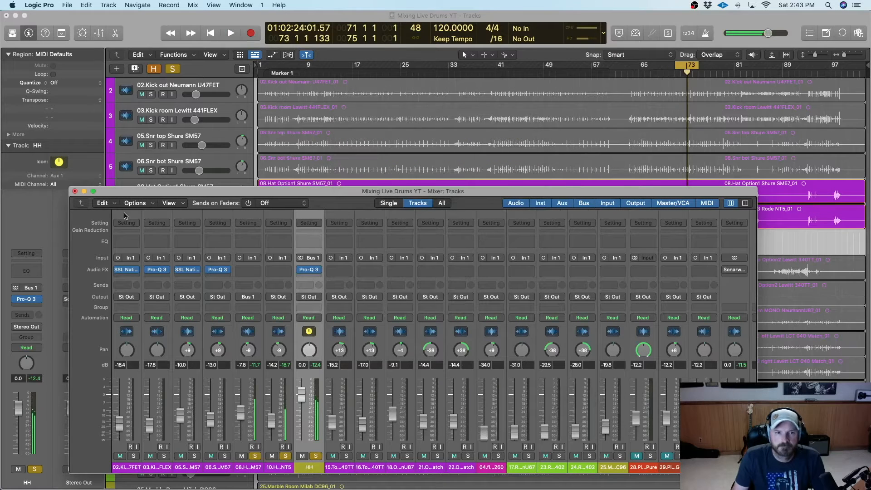
click(74, 192)
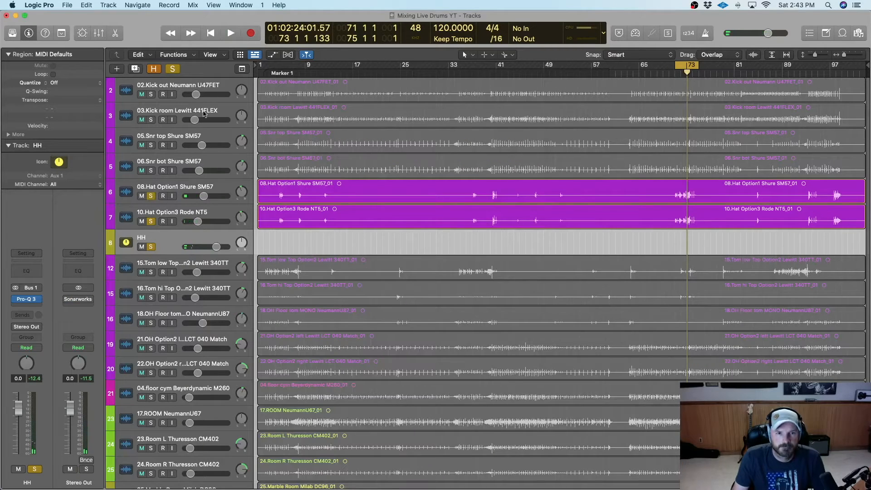
Clear all solos during playback, lower the HH bus volume to -5.3 dB within the full drum mix, and stop playback
click(229, 34)
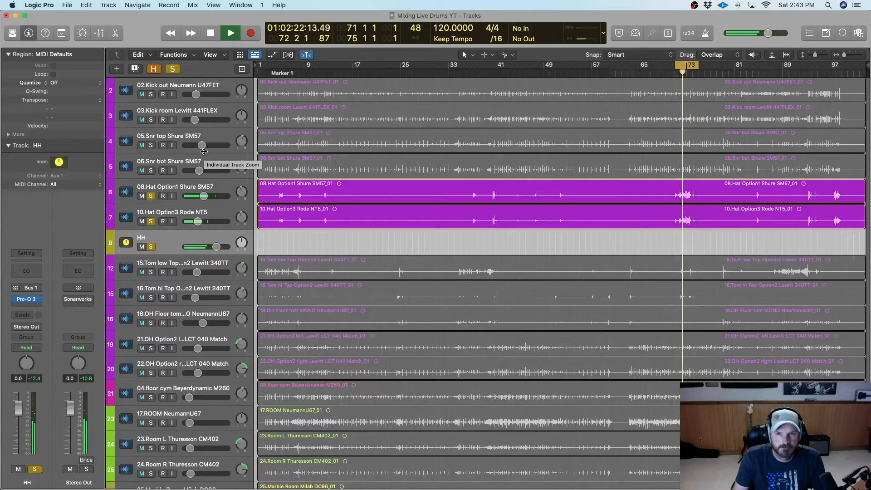
click(172, 69)
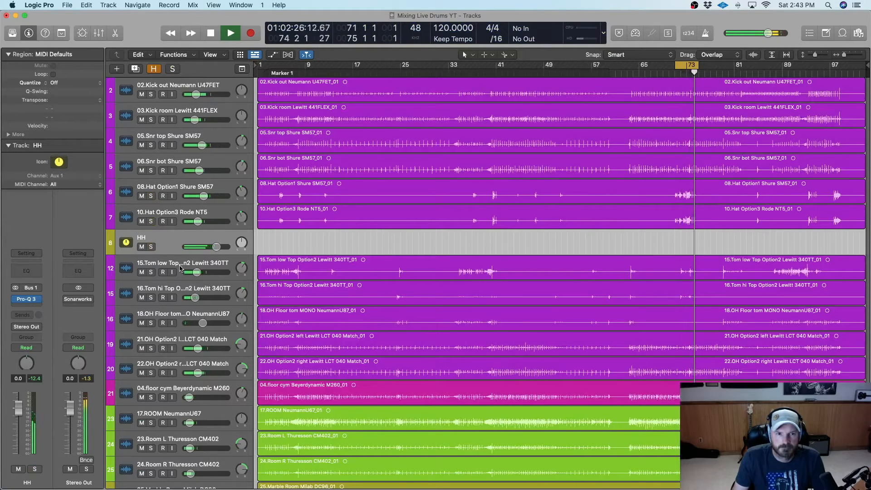
drag(216, 248, 207, 247)
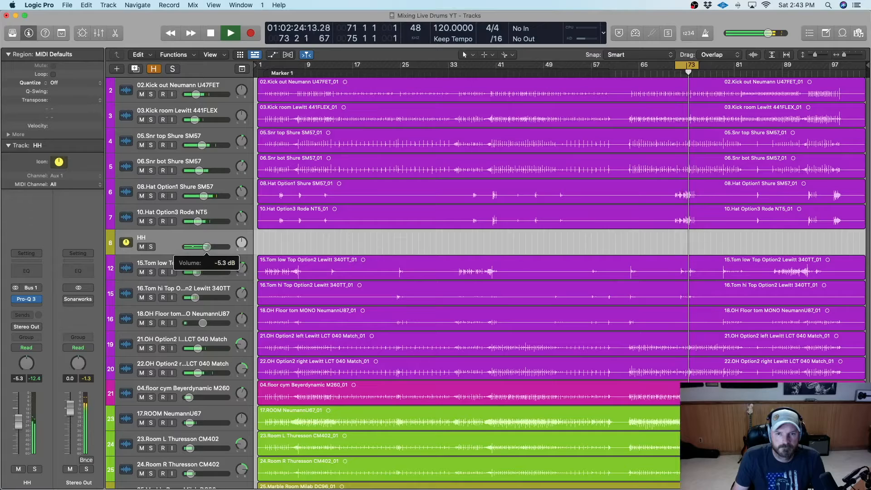
click(235, 36)
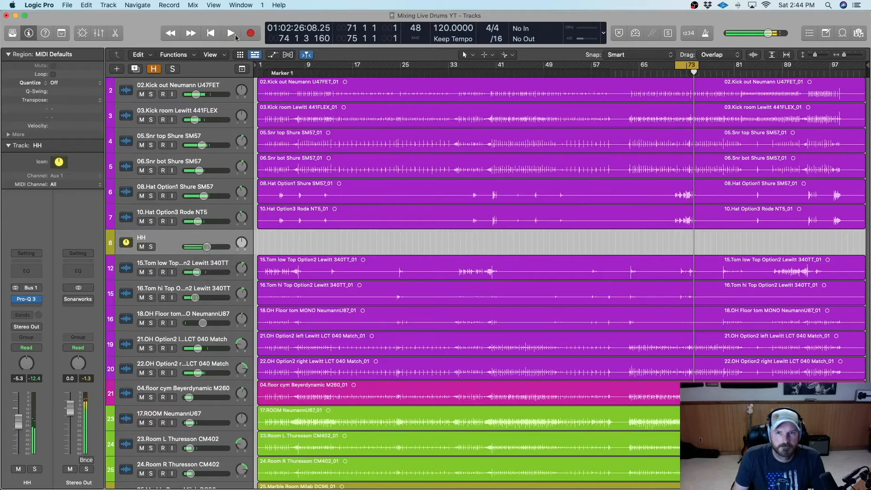
Move the cycle range to bars 3 to 7 and listen to the full drum mix there
drag(686, 64, 250, 23)
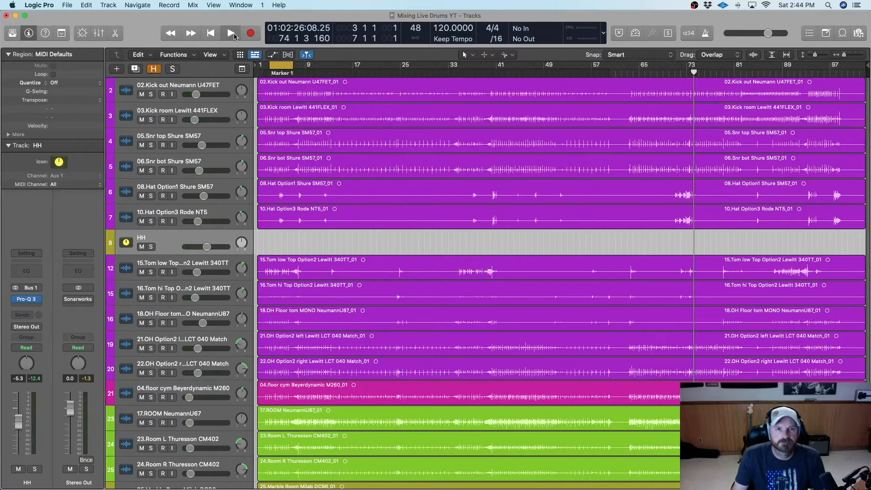
click(233, 33)
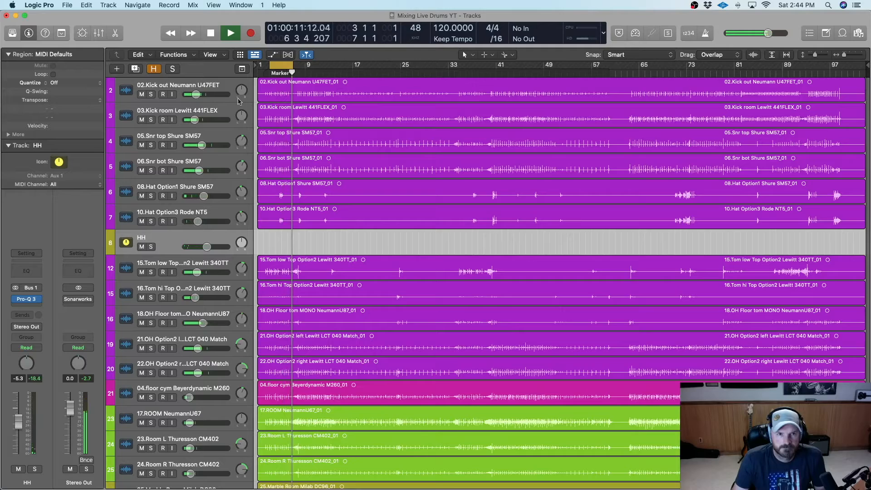
key(space)
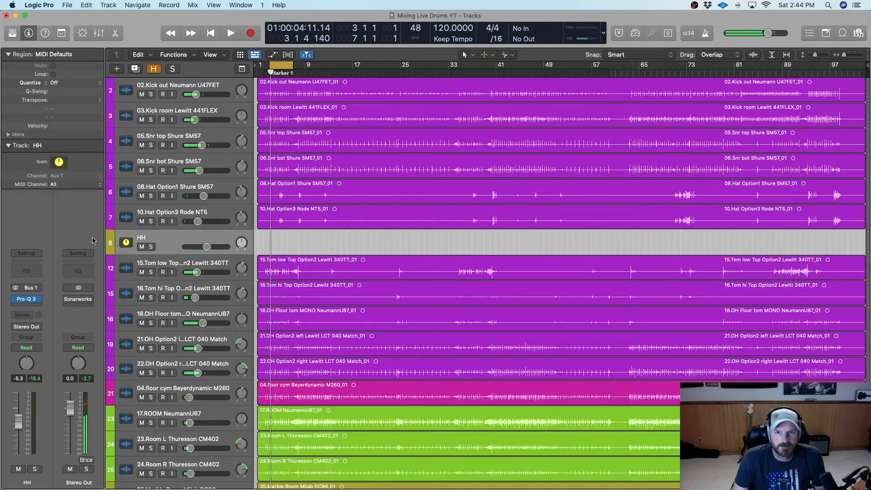
Reopen the HH bus equaliser, shift its low-mid cut to about 369 Hz, and close it
click(29, 301)
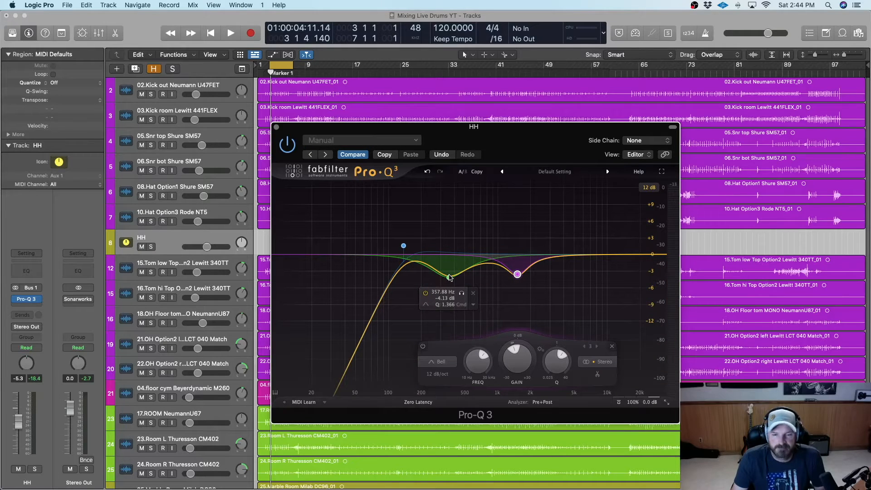
drag(449, 278, 451, 278)
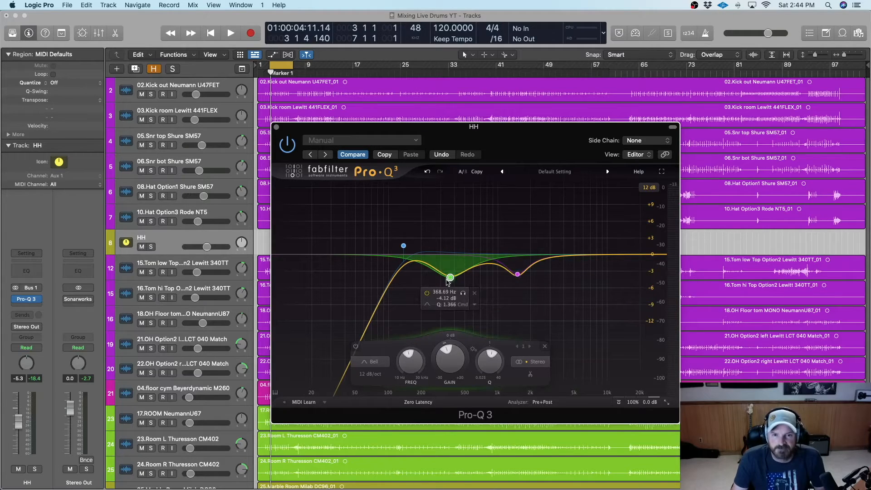
click(518, 274)
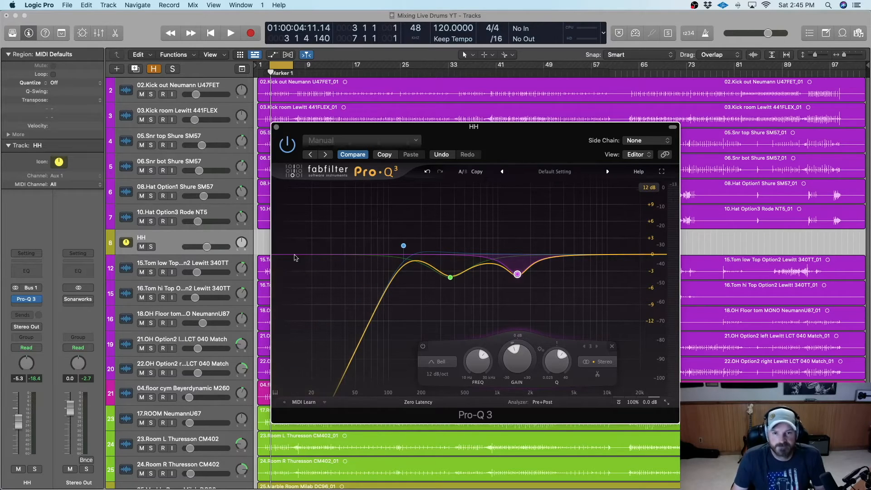
click(276, 128)
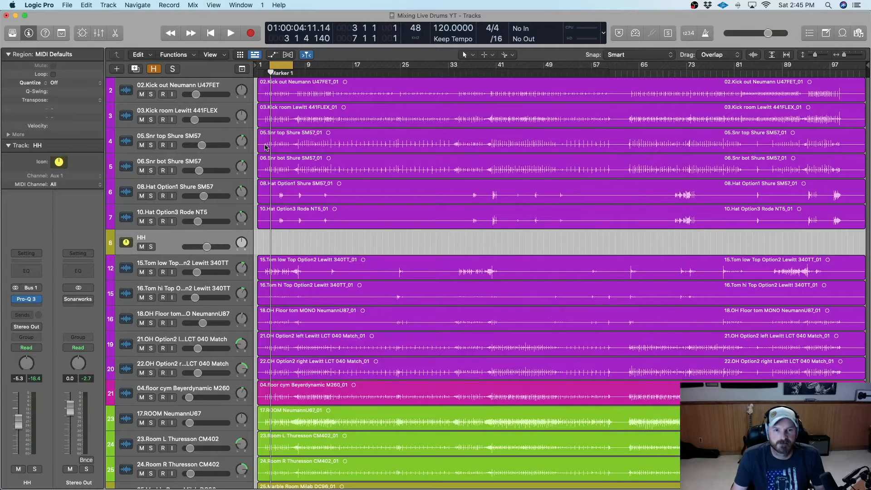
Play the full drum mix within the cycle range and stop playback
click(230, 33)
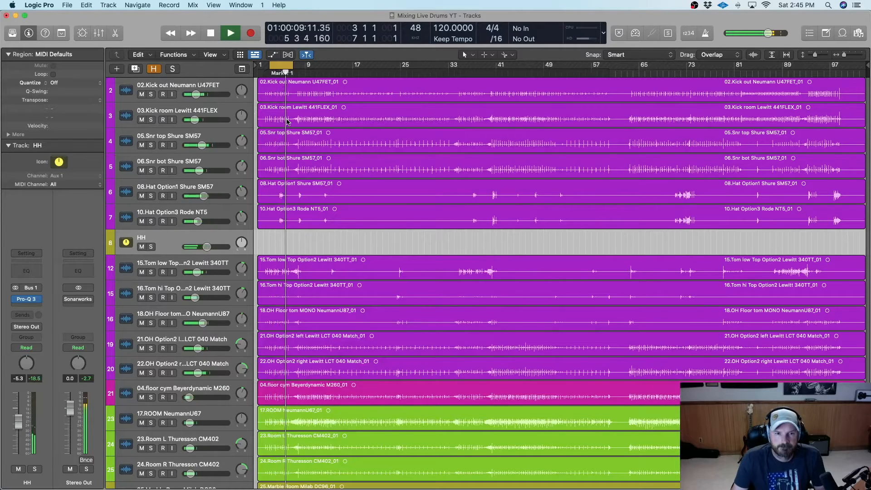
key(space)
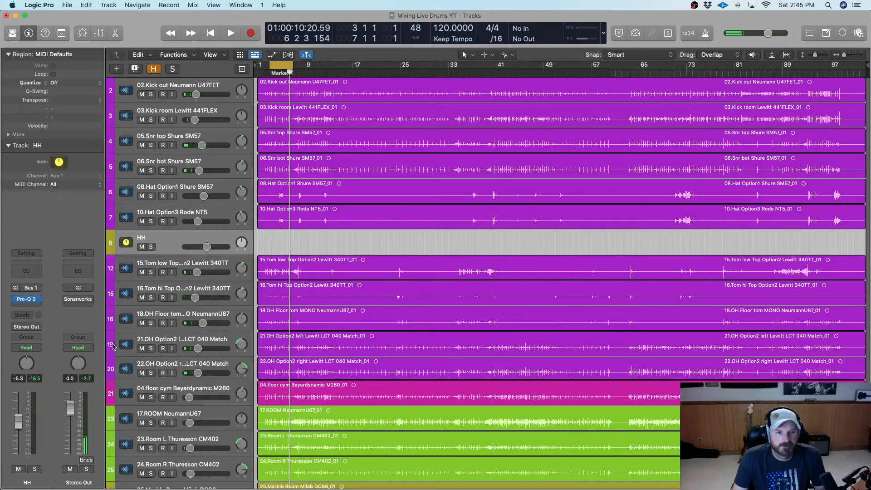
Solo the low tom track, extend the cycle range to bars 2 to 8, and listen to the tom there
click(162, 271)
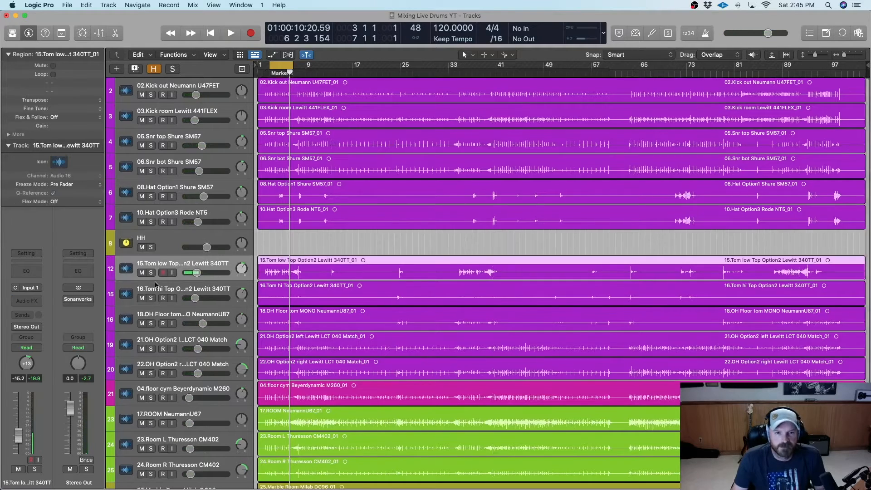
scroll(169, 292, down, 1)
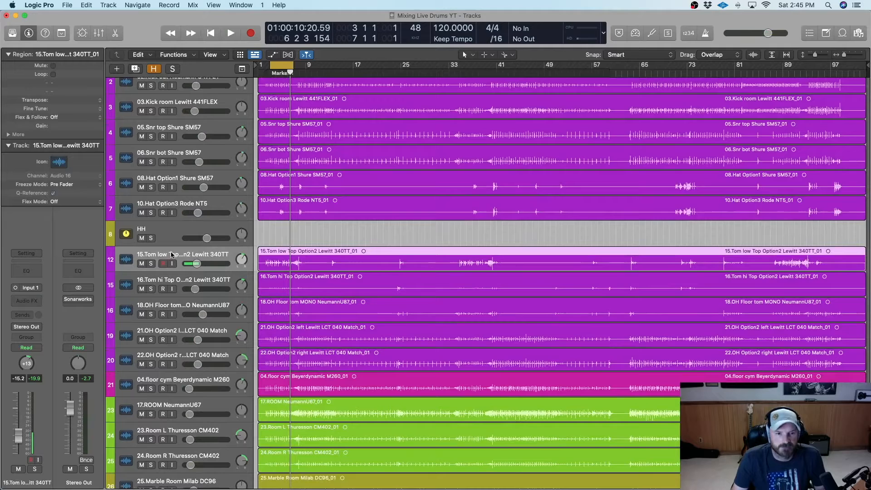
click(150, 264)
drag(273, 66, 298, 68)
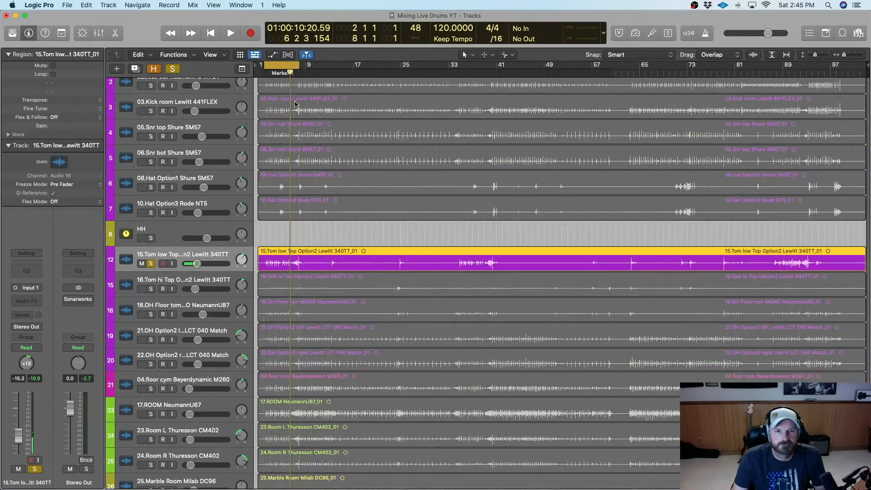
key(space)
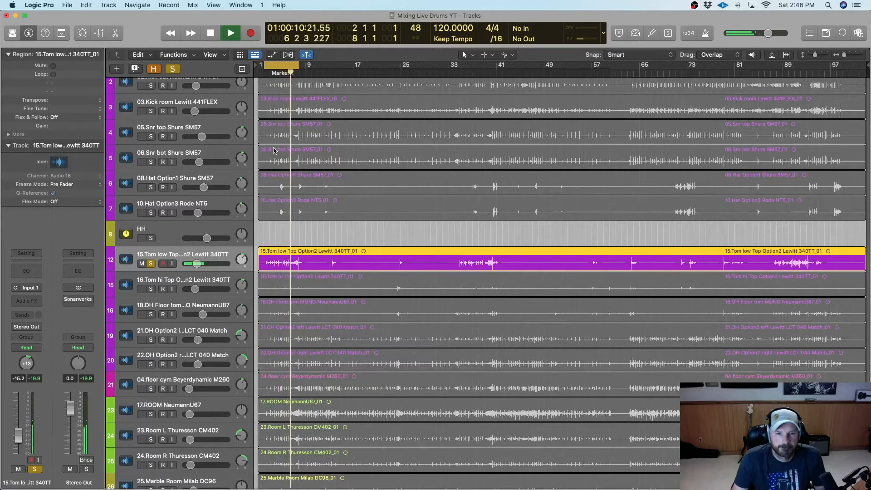
click(210, 33)
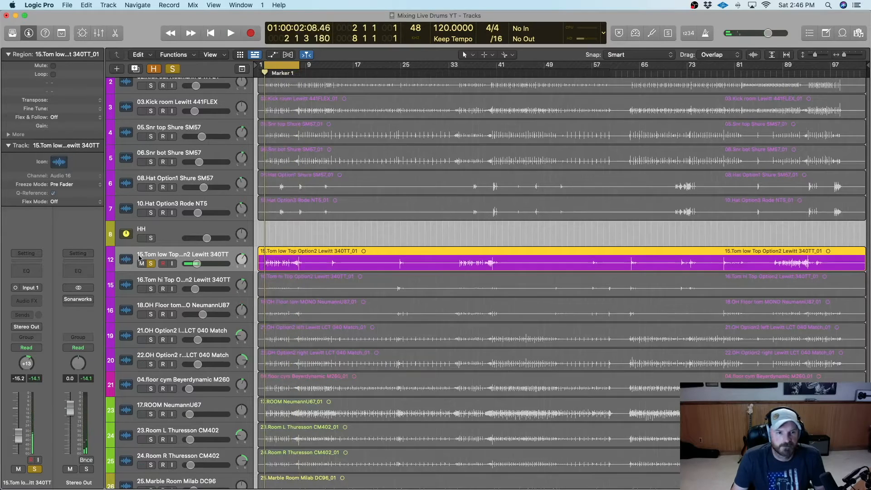
Insert a Pro-Q 3 equaliser on the low tom track and close its window
click(26, 300)
mouse_move(44, 323)
click(139, 323)
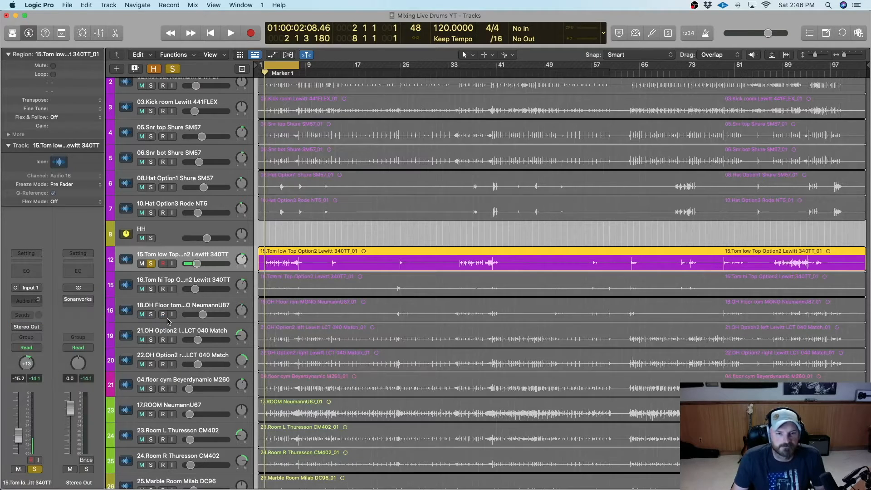
click(279, 129)
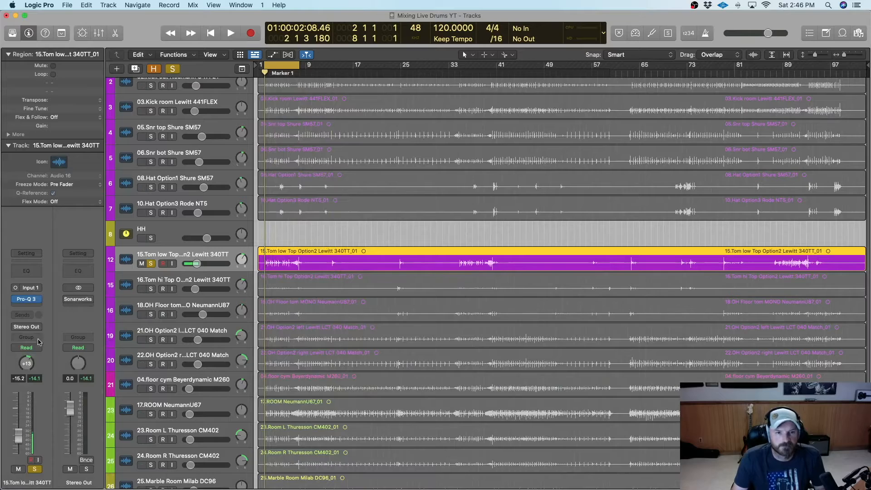
Replace the Pro-Q 3 on the low tom track with a mono SSL Native Channelstrip v6
mouse_move(38, 302)
mouse_move(57, 326)
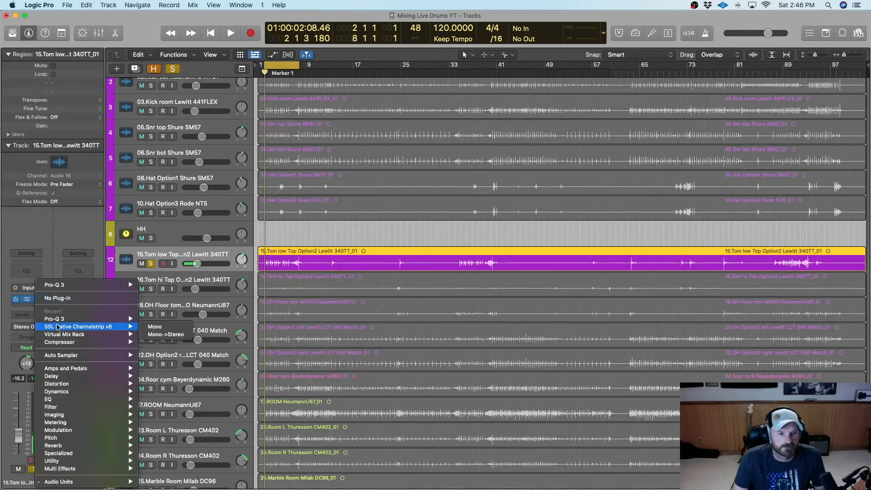
click(154, 326)
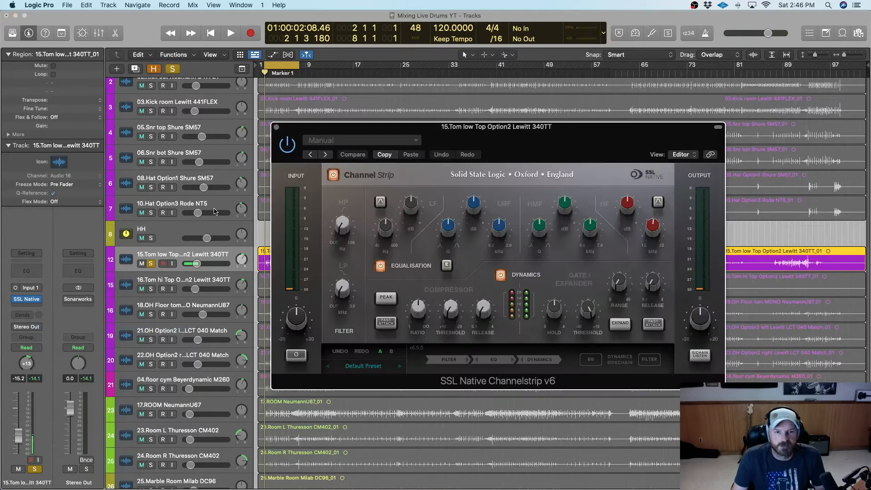
Load the producer preset CJM Tom 1 in the low tom's channel strip plug-in and play the track
click(367, 367)
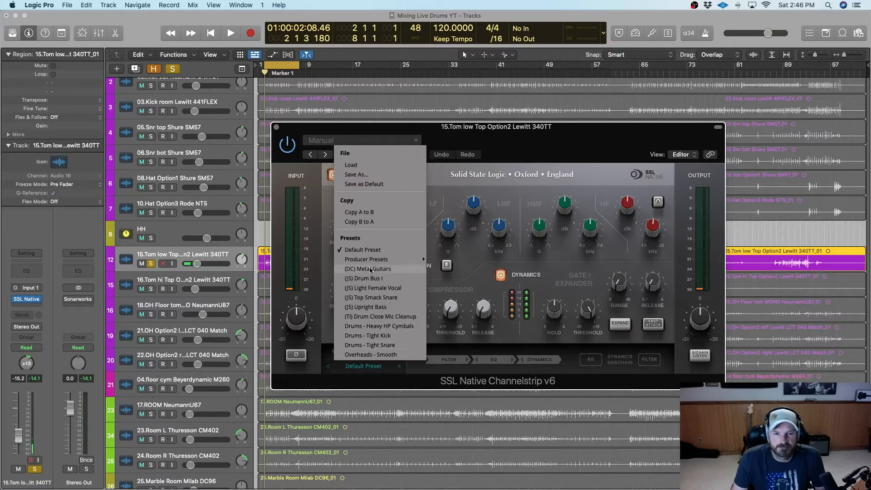
mouse_move(373, 262)
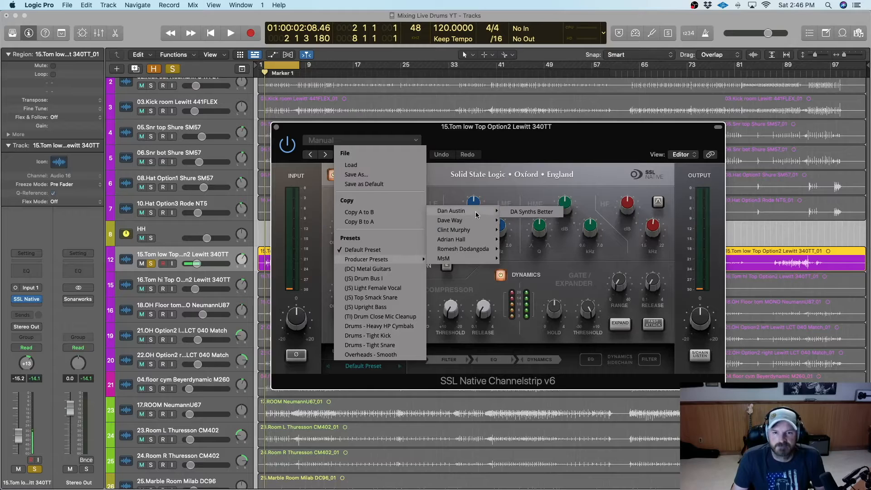
mouse_move(481, 224)
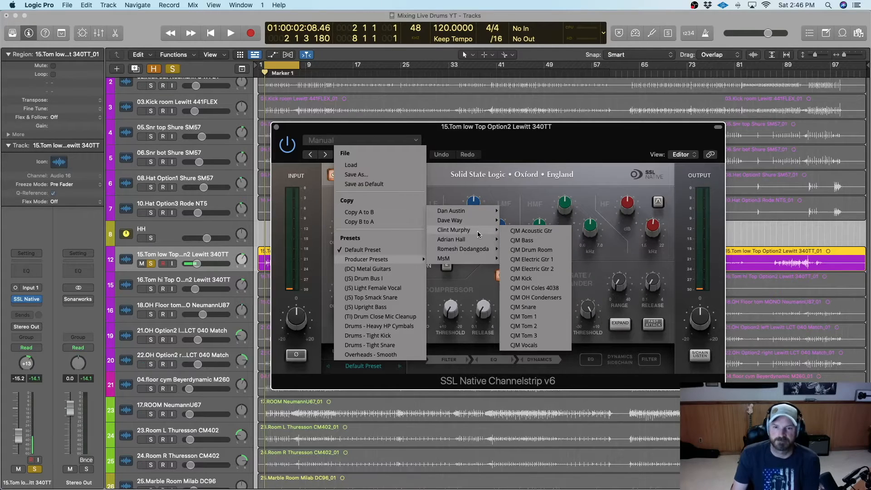
click(524, 316)
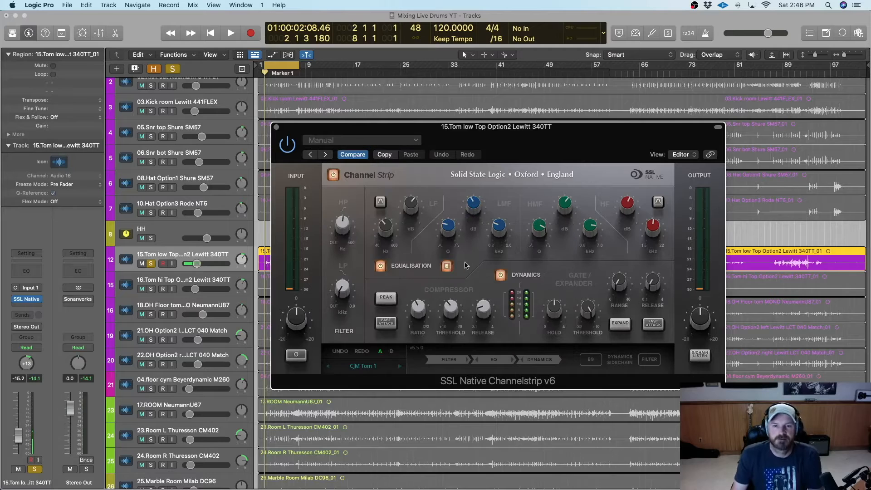
mouse_move(597, 226)
mouse_move(605, 249)
mouse_move(435, 317)
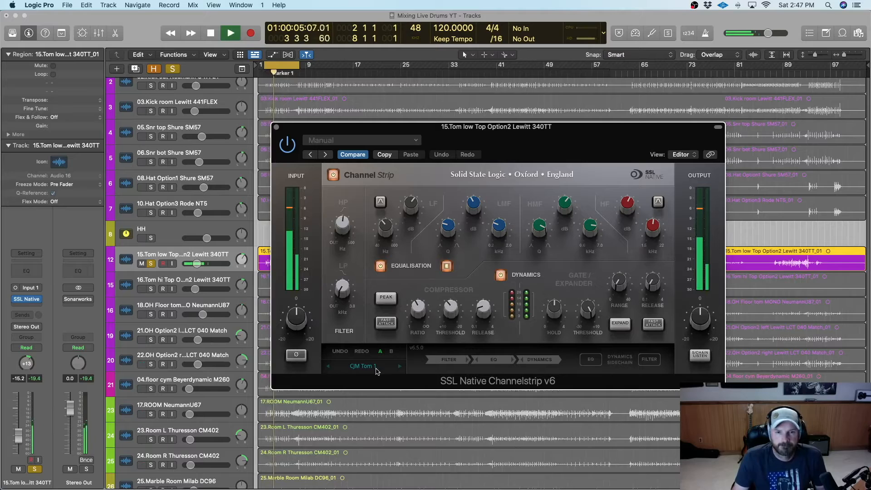
Compare the CJM Tom 1, 2 and 3 presets during playback, raising the low tom volume to -9.6 dB
click(400, 367)
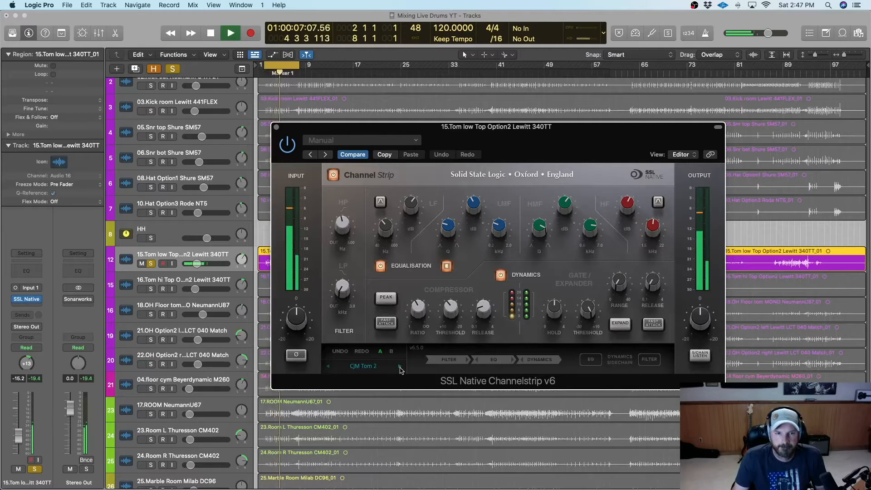
click(399, 367)
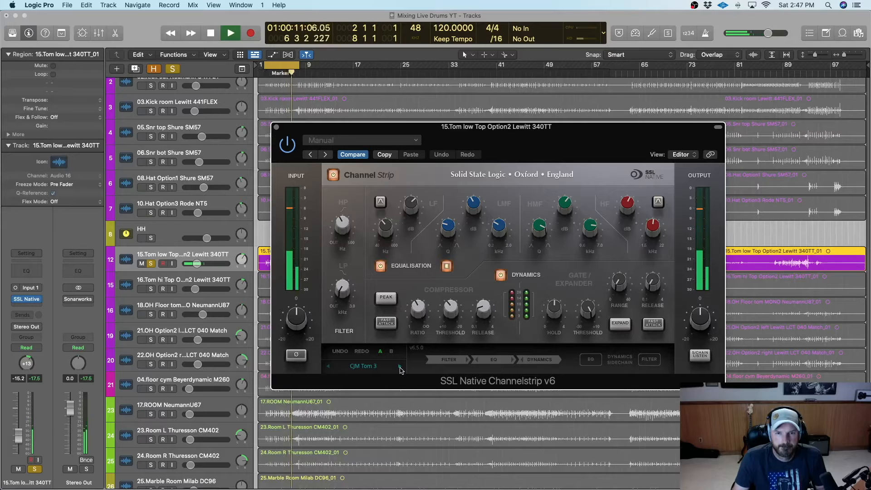
drag(197, 264, 201, 263)
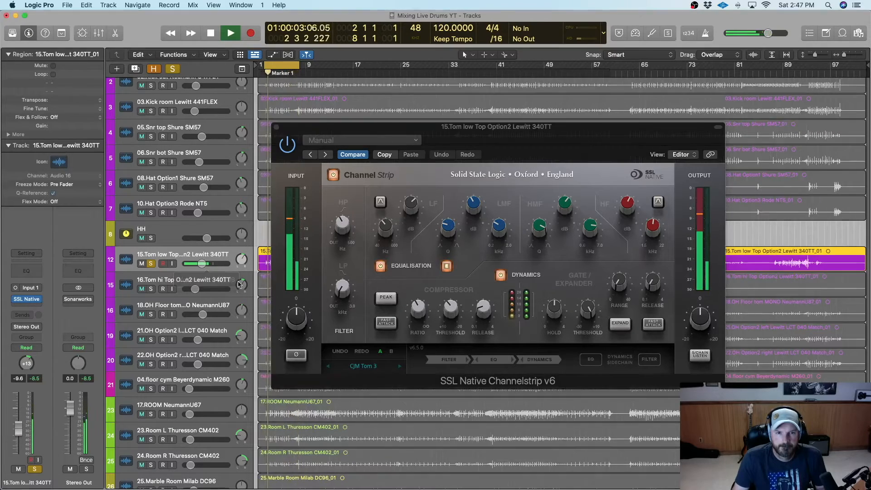
click(329, 366)
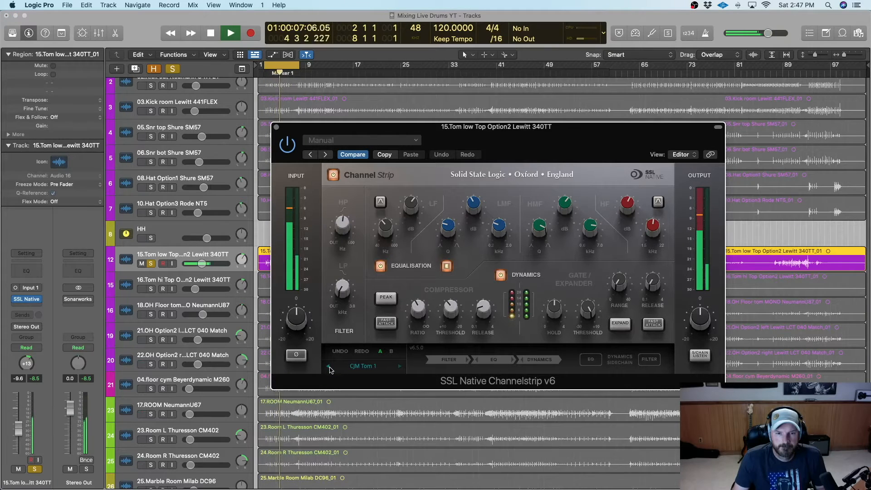
click(400, 367)
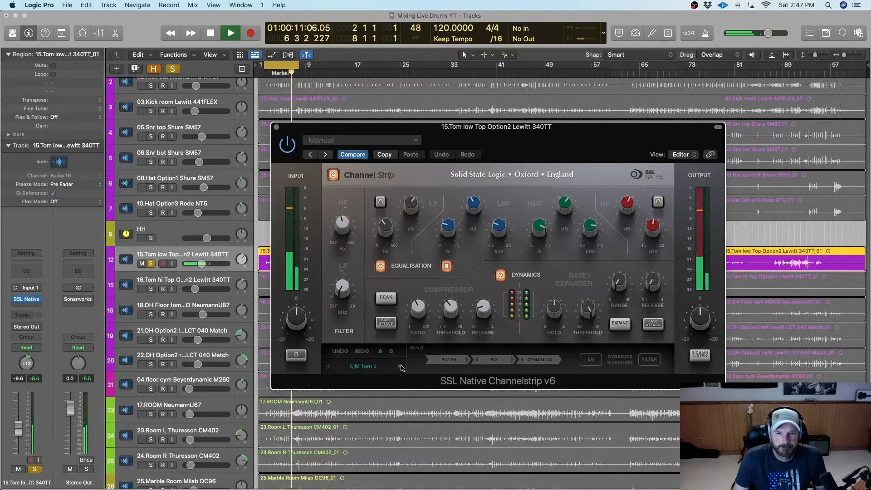
Load the producer preset DW Put This On Any Drum on the low tom, listen to it, and stop playback
click(359, 372)
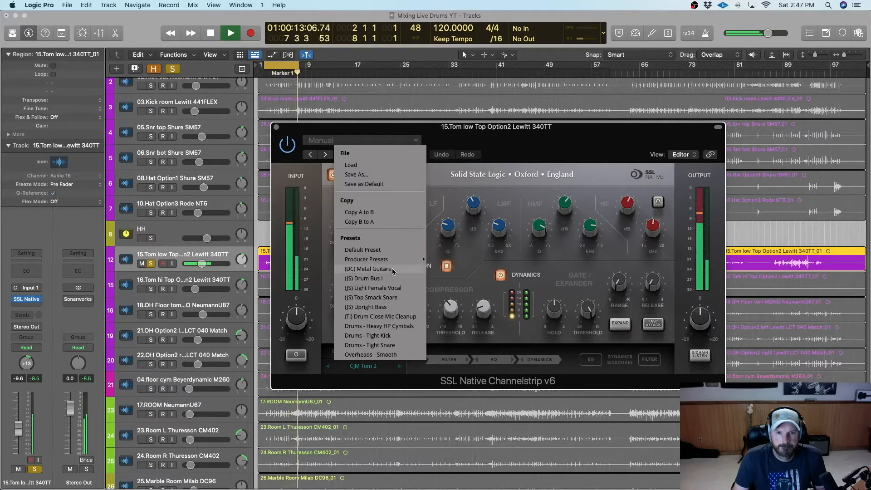
mouse_move(401, 259)
mouse_move(473, 241)
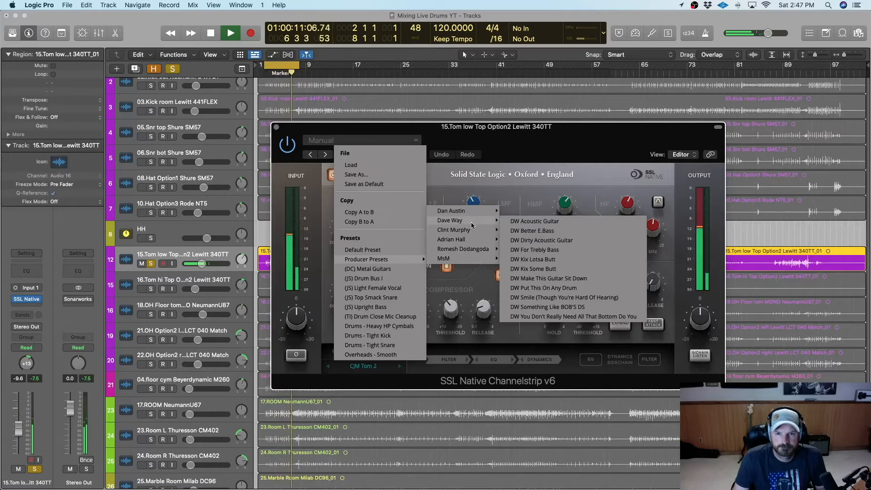
click(577, 288)
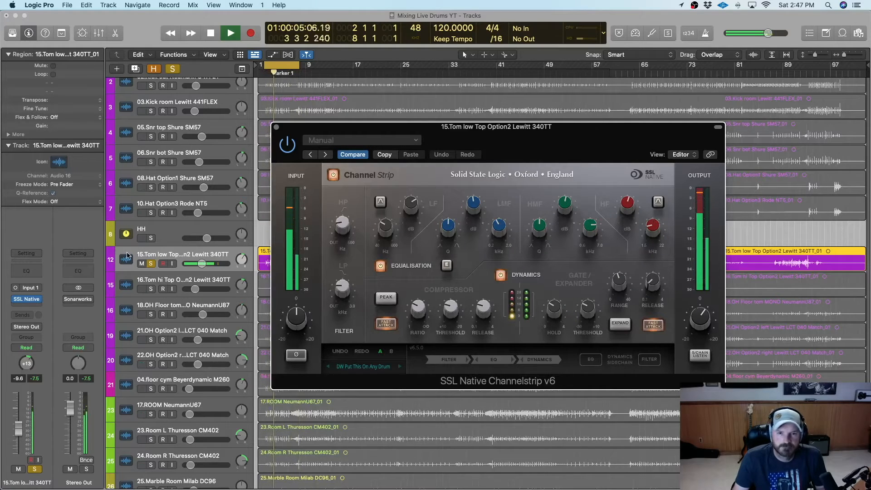
click(211, 38)
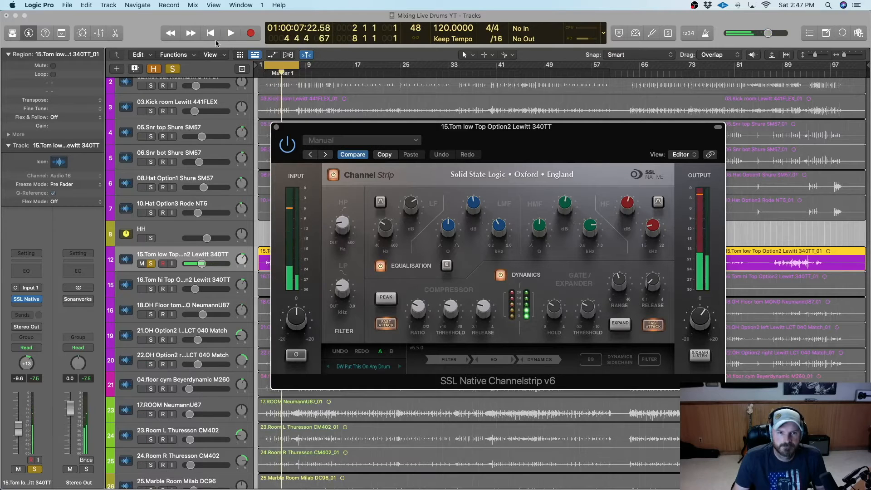
click(366, 367)
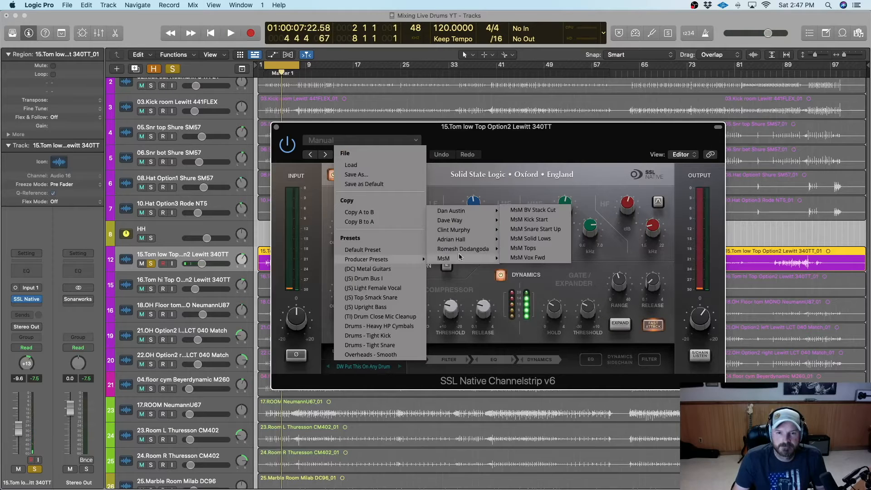
mouse_move(468, 226)
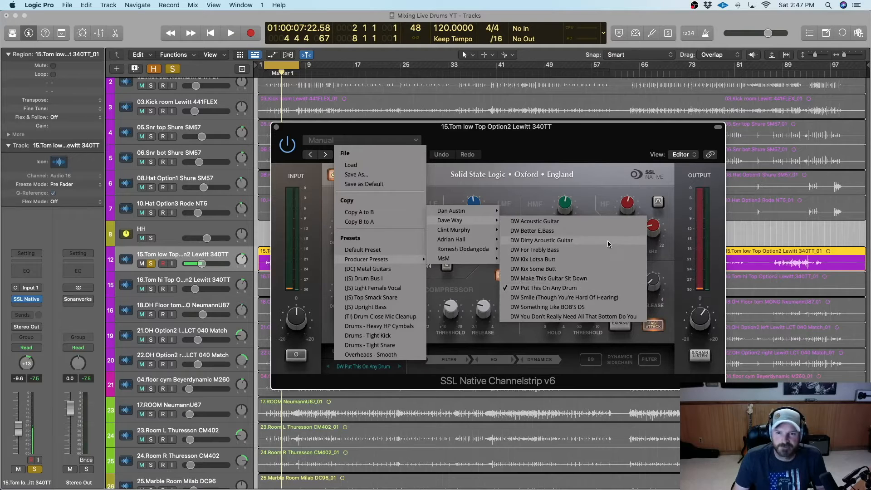
click(581, 190)
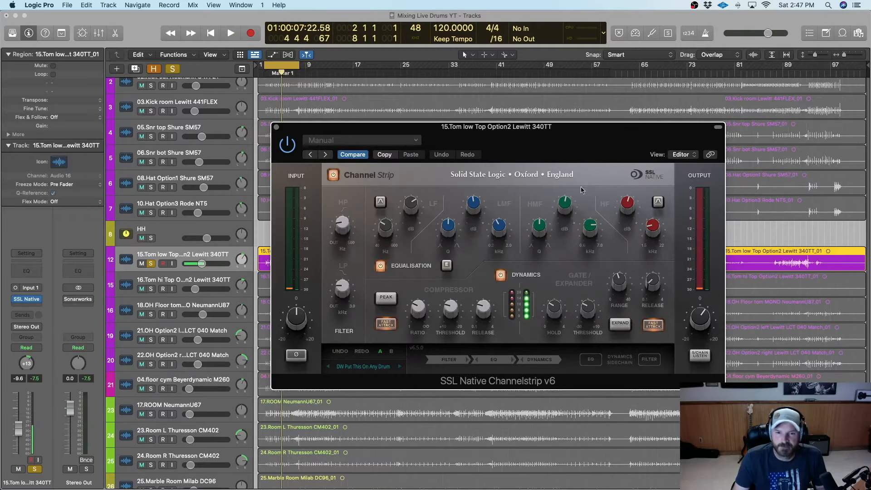
Play the low tom, review the preset's threshold, filter and LF settings, and lower the track volume to -12.8 dB
click(230, 33)
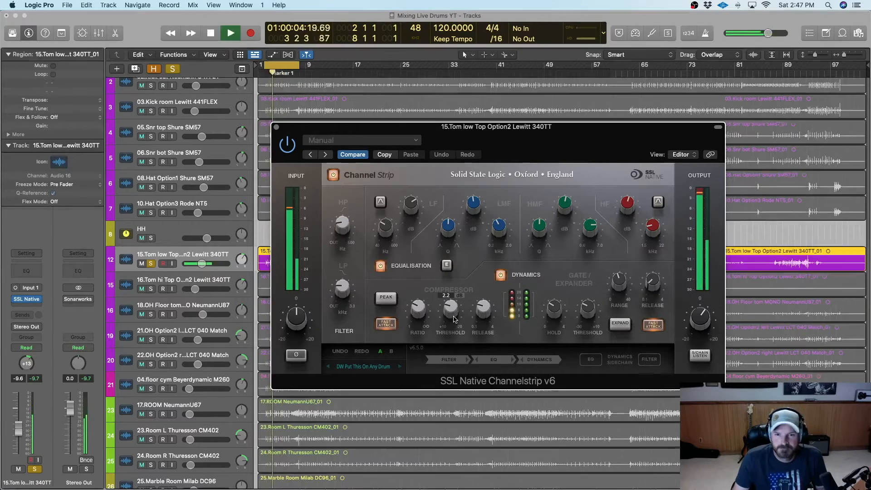
mouse_move(454, 317)
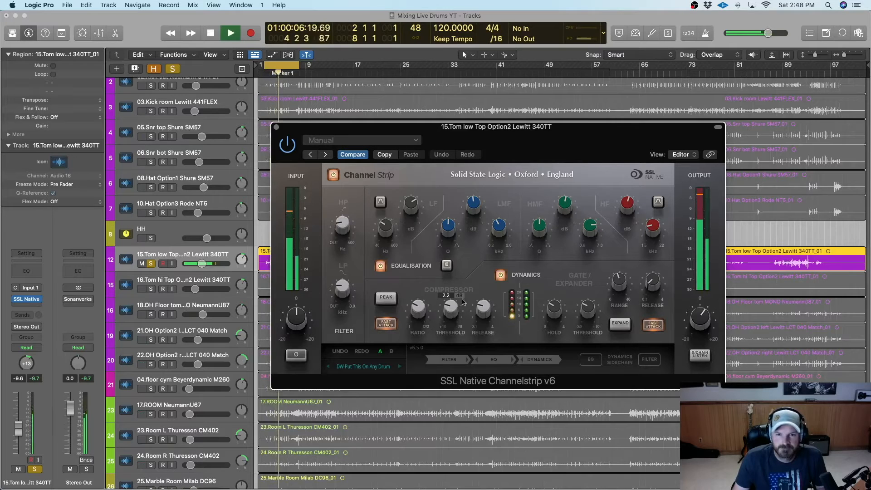
mouse_move(344, 290)
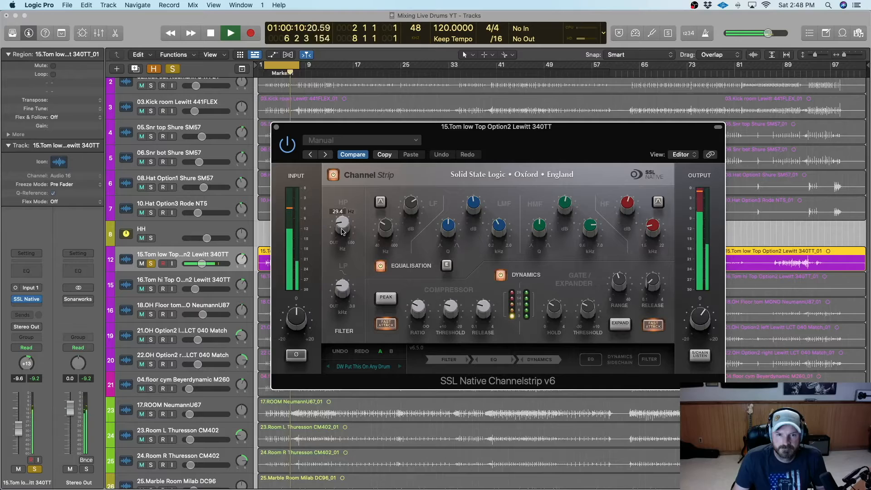
mouse_move(419, 199)
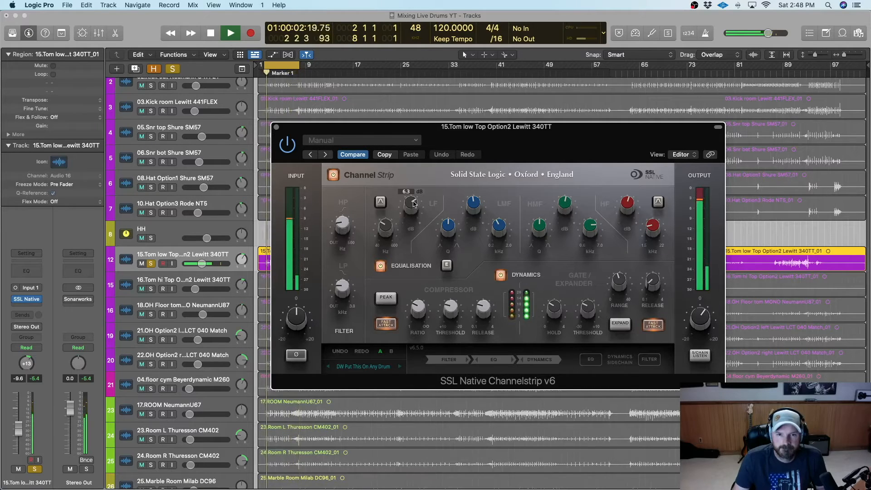
drag(202, 264, 199, 263)
Set the LMF band frequency in the low tom's channel strip plug-in to about 0.51 kHz during playback
mouse_move(447, 236)
mouse_move(495, 230)
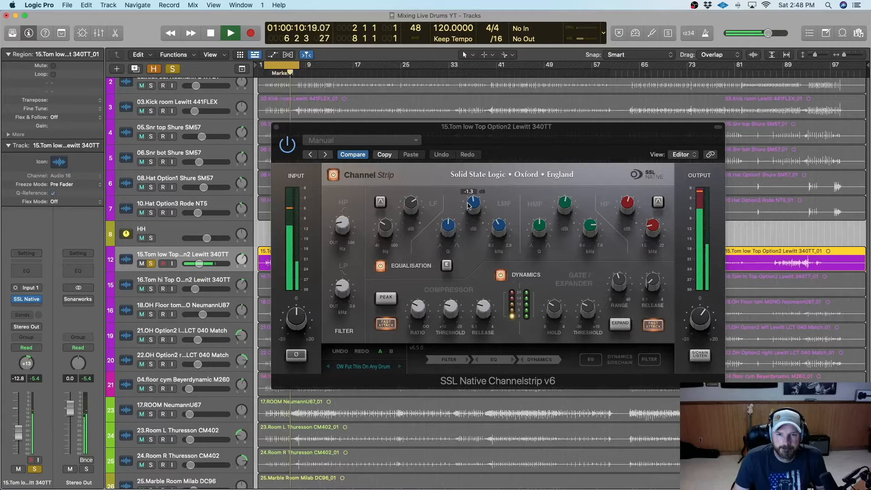
drag(492, 225, 494, 228)
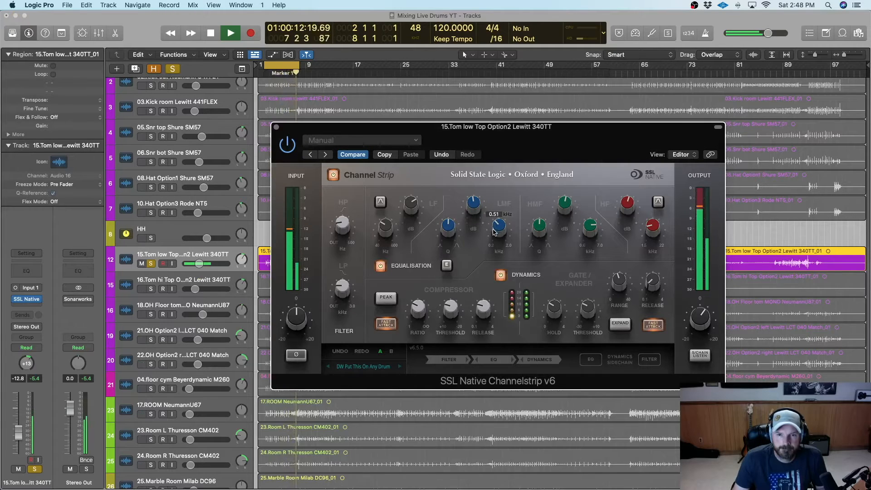
mouse_move(469, 207)
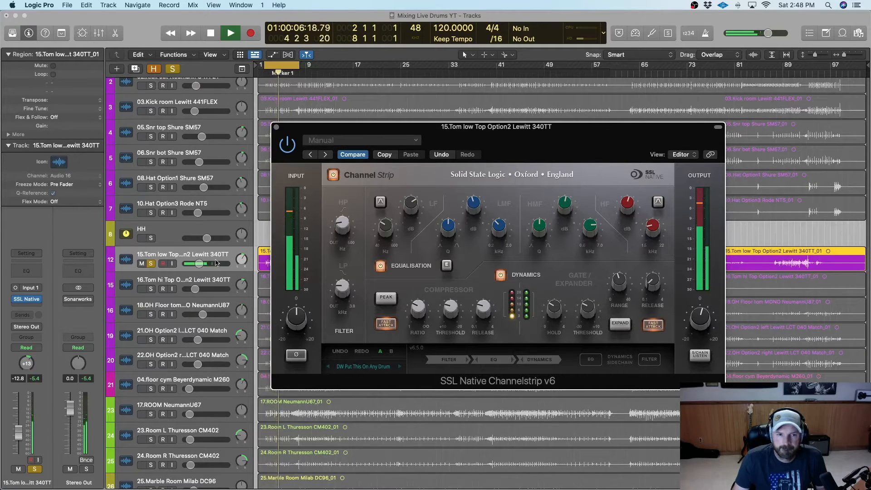
Raise the low tom's volume to -8.8 dB during soloed playback, checking the channel strip's bypass and output level
click(199, 265)
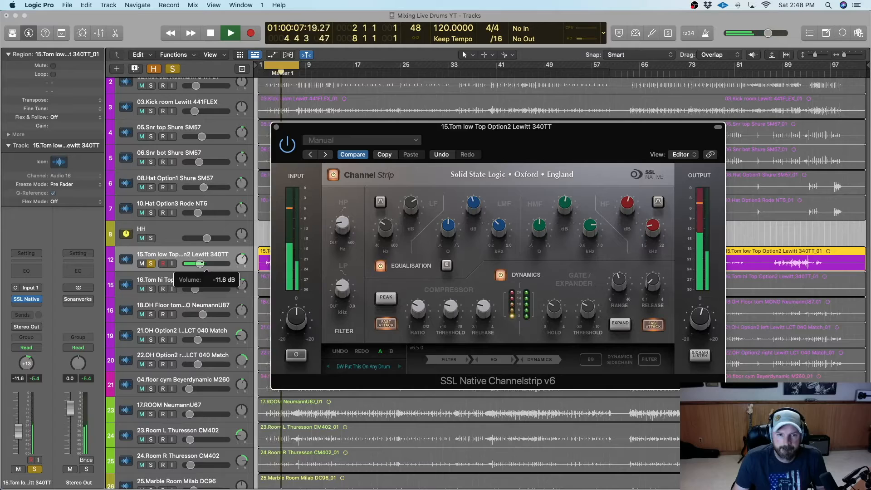
click(283, 151)
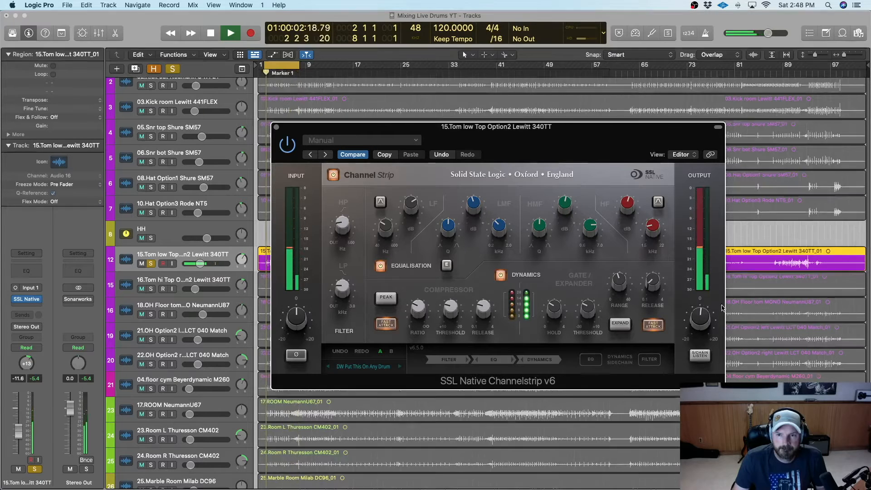
mouse_move(703, 315)
scroll(703, 315, down, 1)
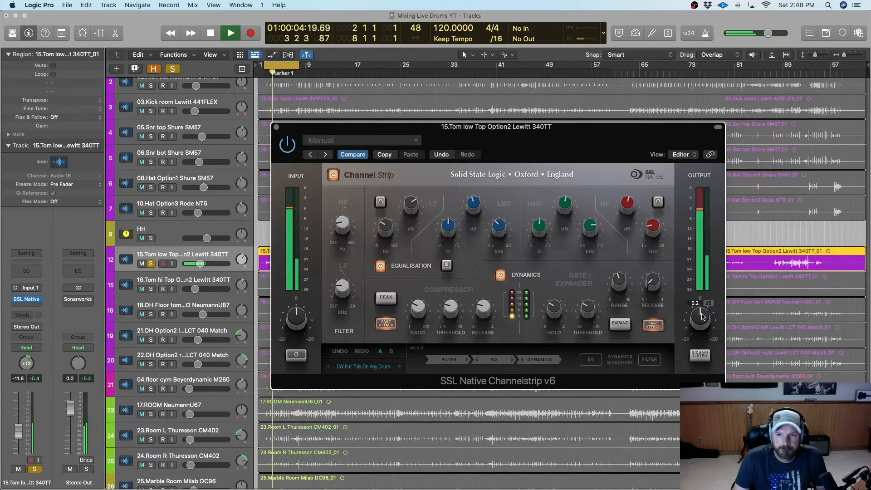
drag(200, 263, 211, 263)
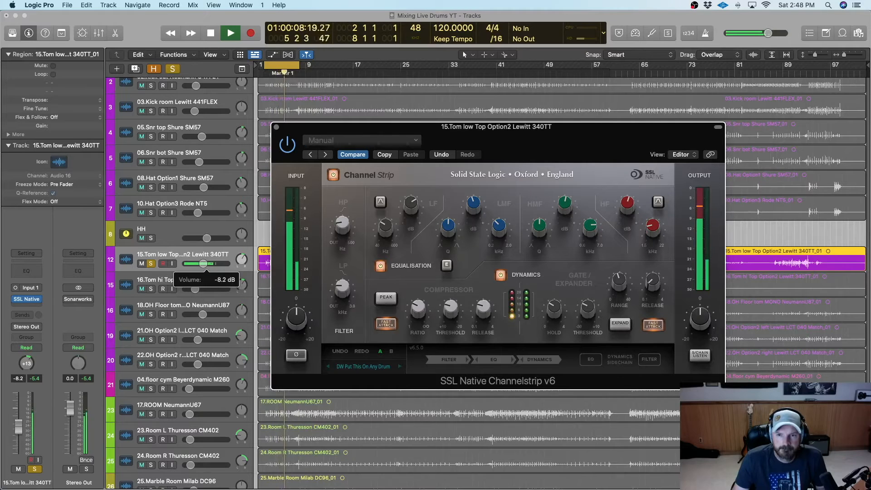
drag(210, 264, 210, 264)
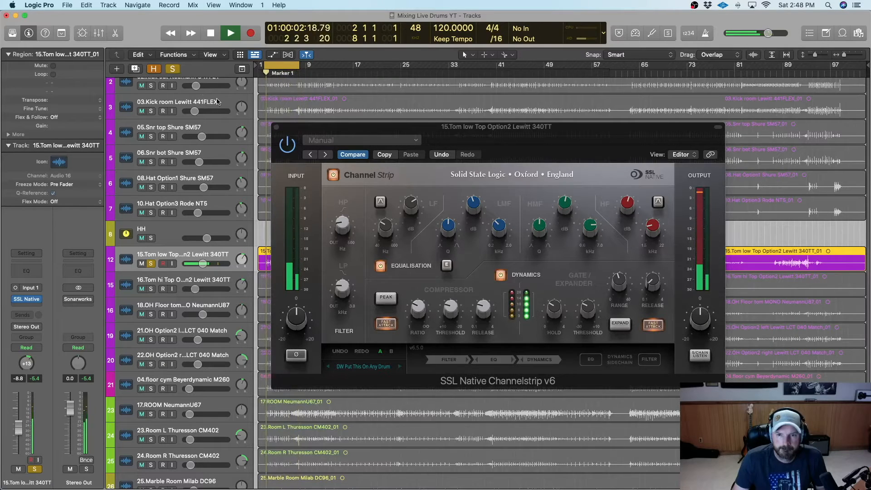
Clear the solo to hear the low tom in the full drum mix, stop playback, and close its channel strip plug-in
click(175, 70)
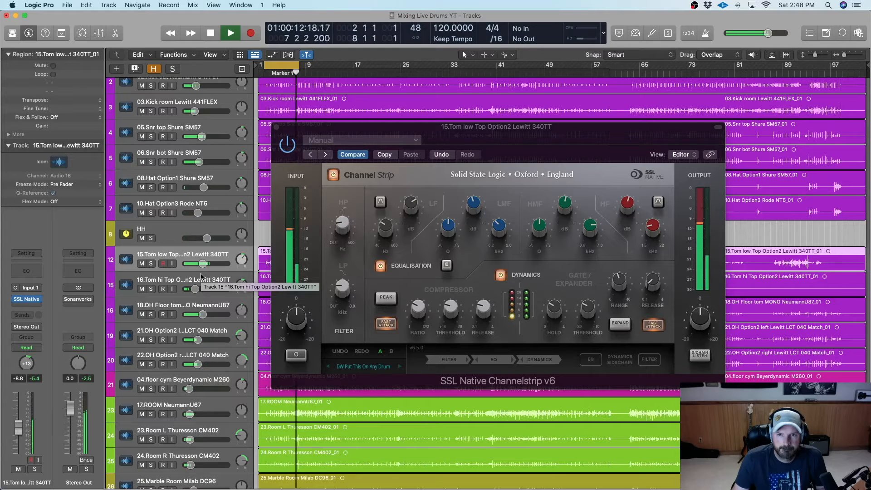
key(Return)
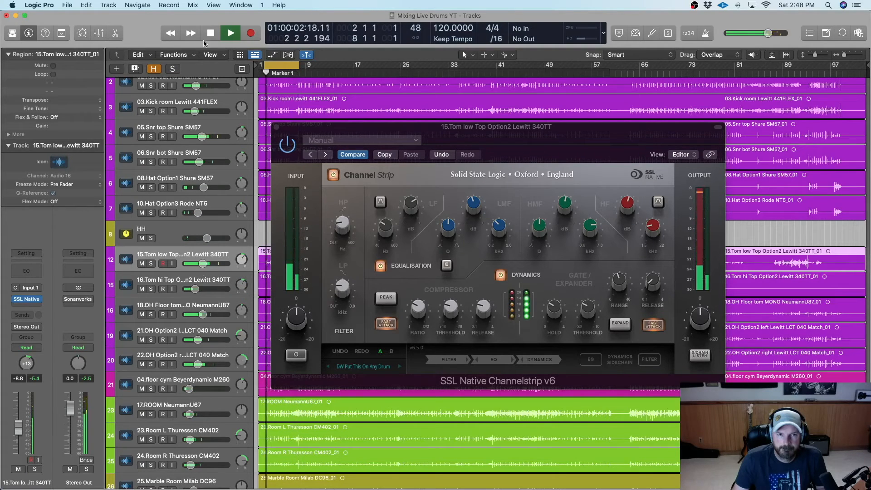
click(212, 34)
mouse_move(650, 230)
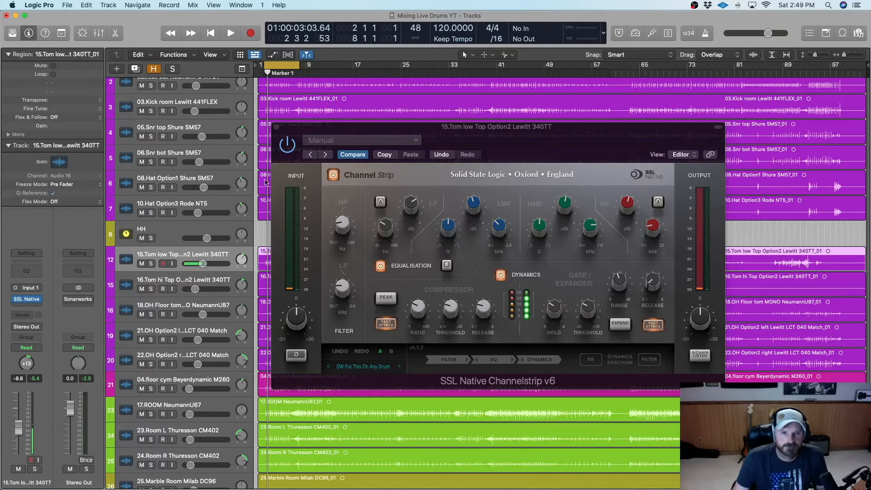
click(275, 128)
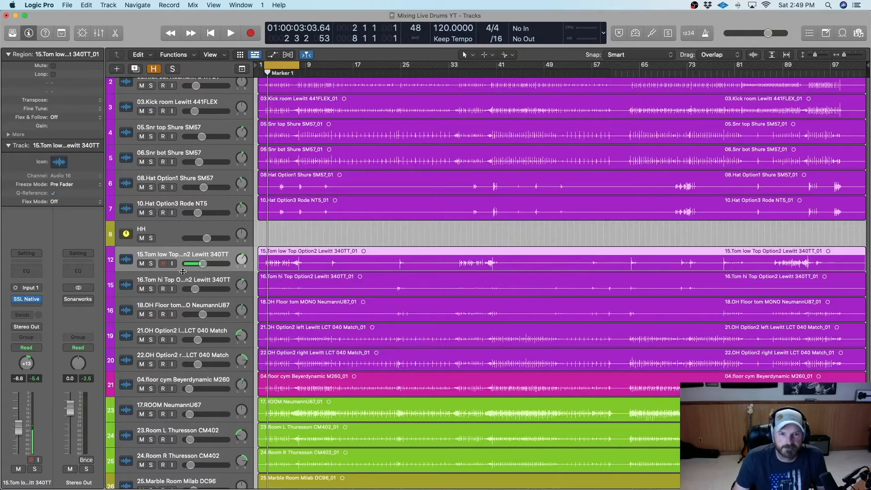
Solo the 16.Tom hi track, play it, and raise its volume to -7.8 dB
click(194, 289)
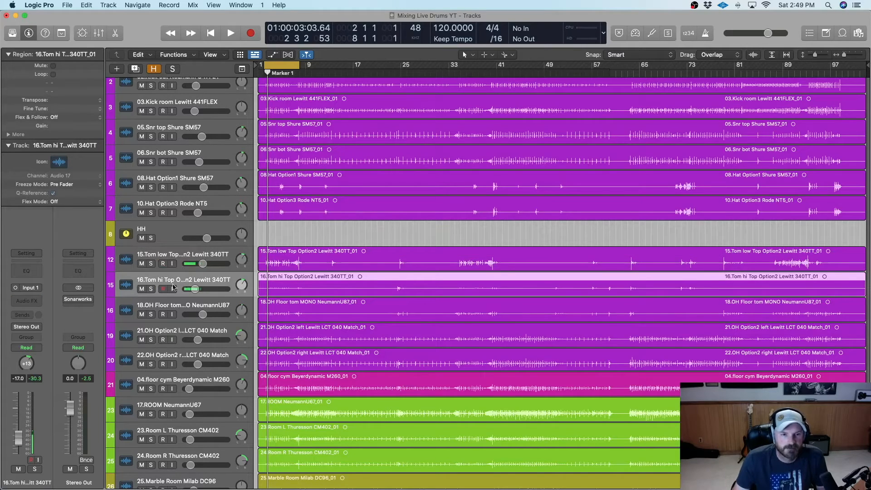
click(151, 289)
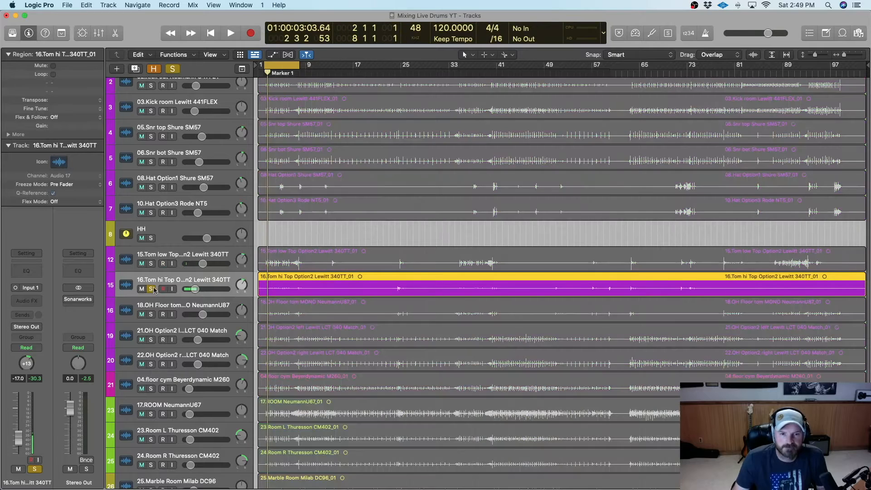
click(237, 32)
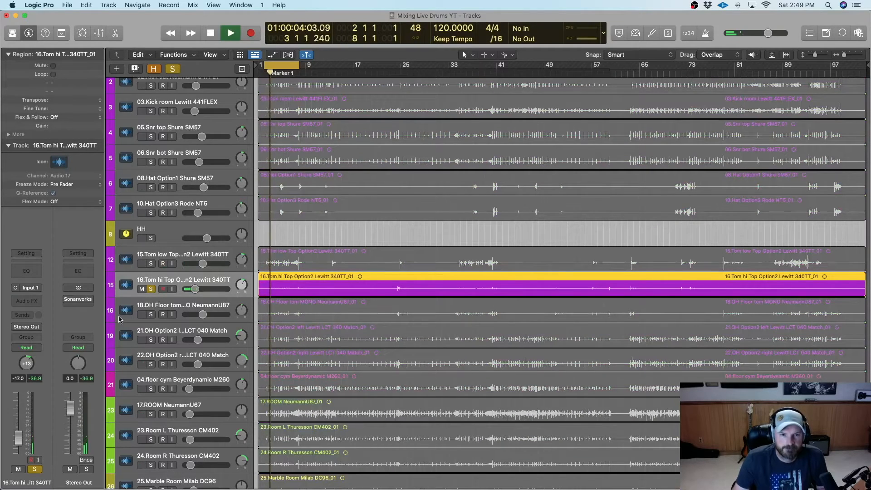
drag(196, 291, 205, 290)
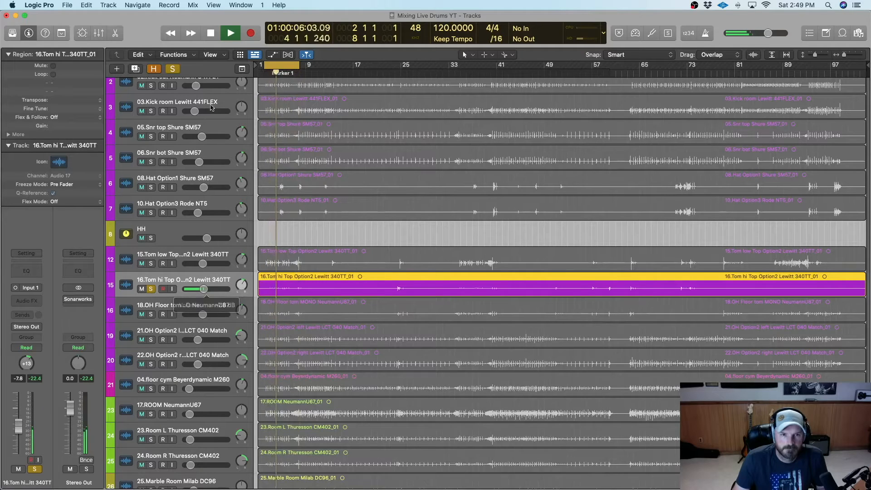
Clear the solo, lower the low tom's volume to -14.6 dB in the full mix, and review its channel strip's input and LF gain
click(175, 70)
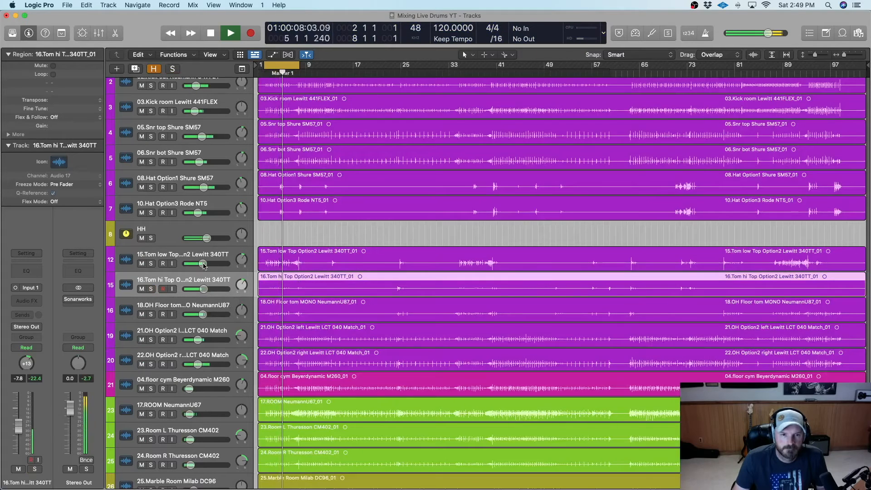
drag(203, 263, 199, 264)
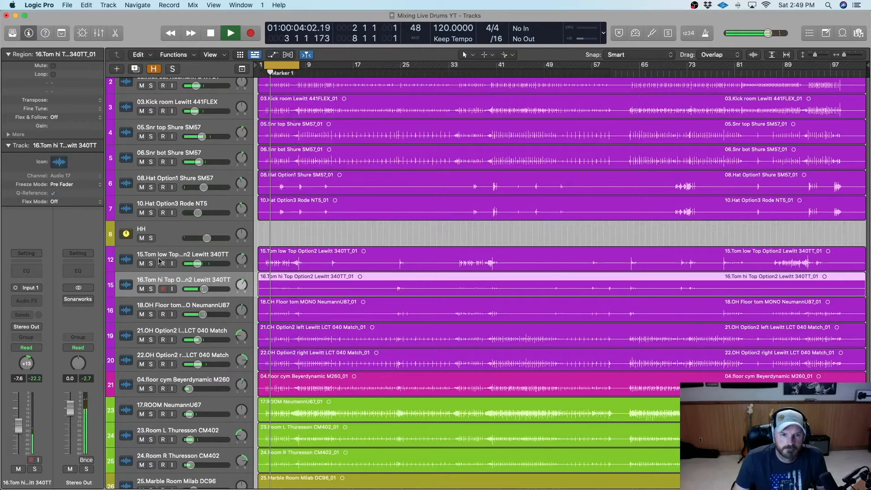
key(Up)
click(27, 301)
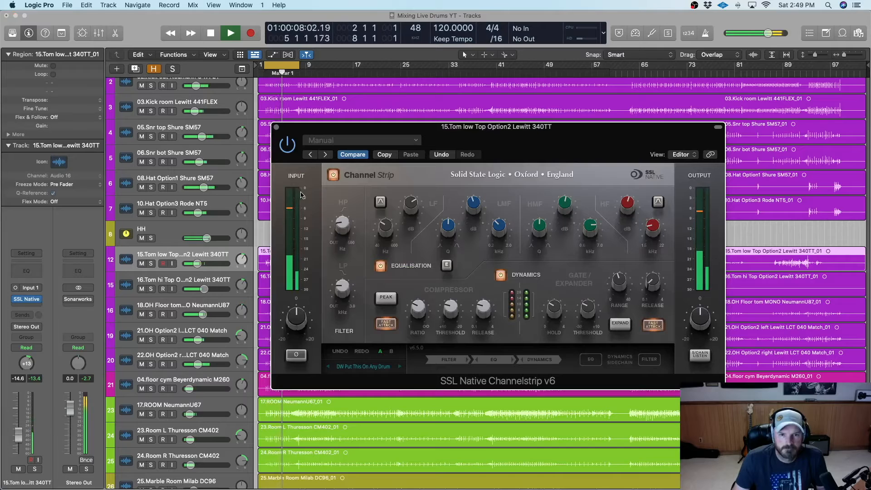
mouse_move(659, 291)
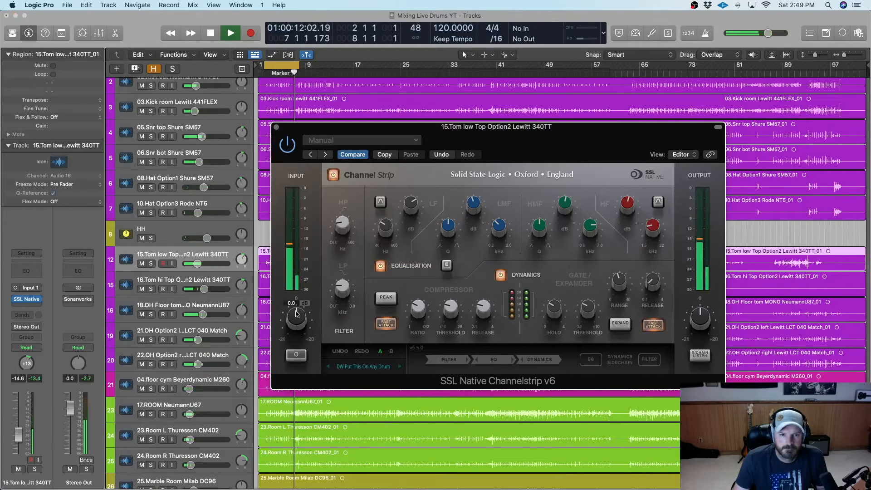
mouse_move(414, 207)
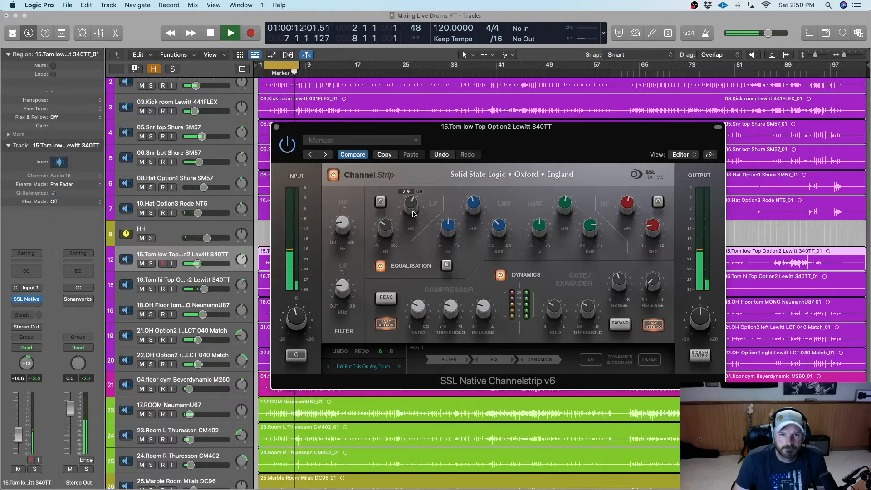
click(276, 127)
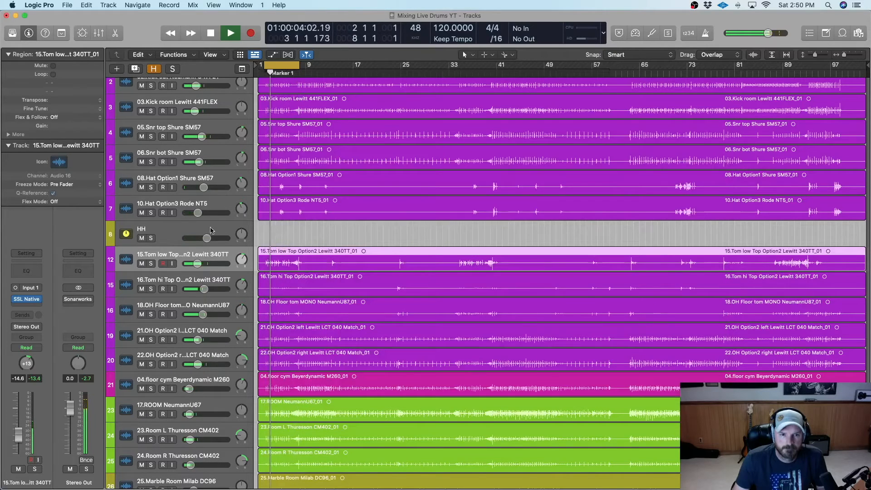
Move the cycle range to start at bar 78 and listen to the full drum mix there
key(space)
drag(289, 65, 741, 76)
click(230, 33)
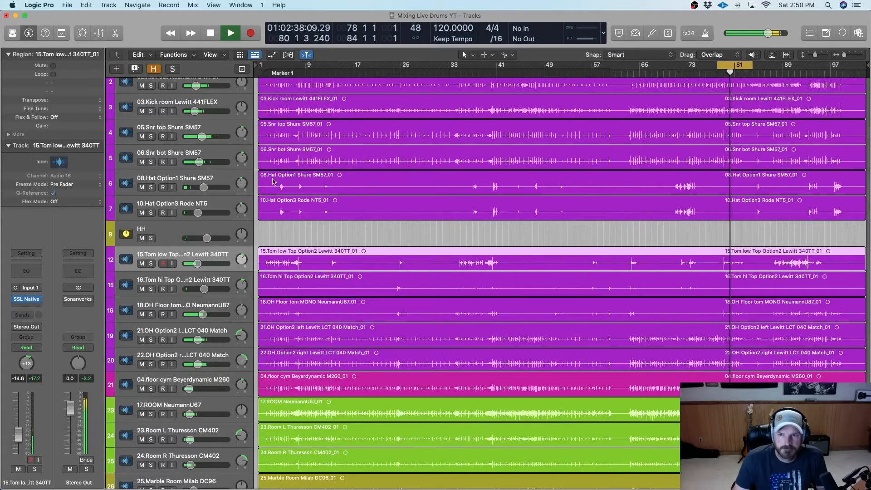
click(210, 32)
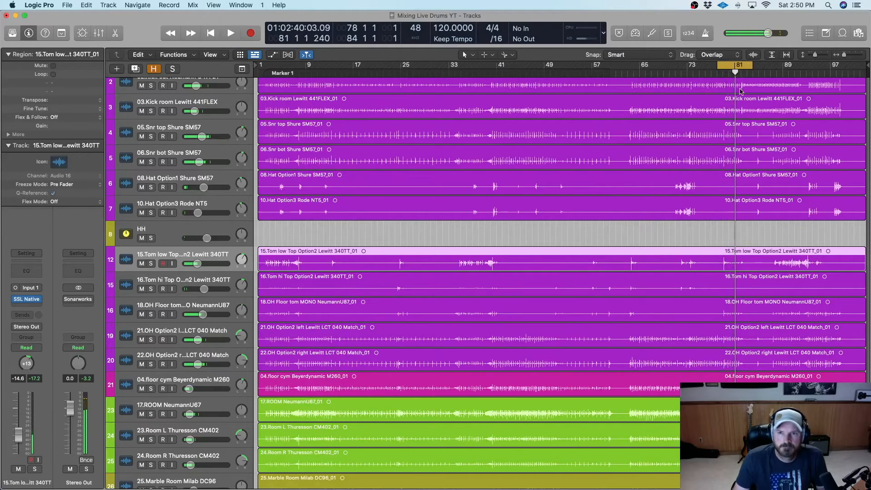
Shift the cycle range to bars 87 to 95, listen to the low tom in the full mix, and stop playback
drag(744, 66, 817, 68)
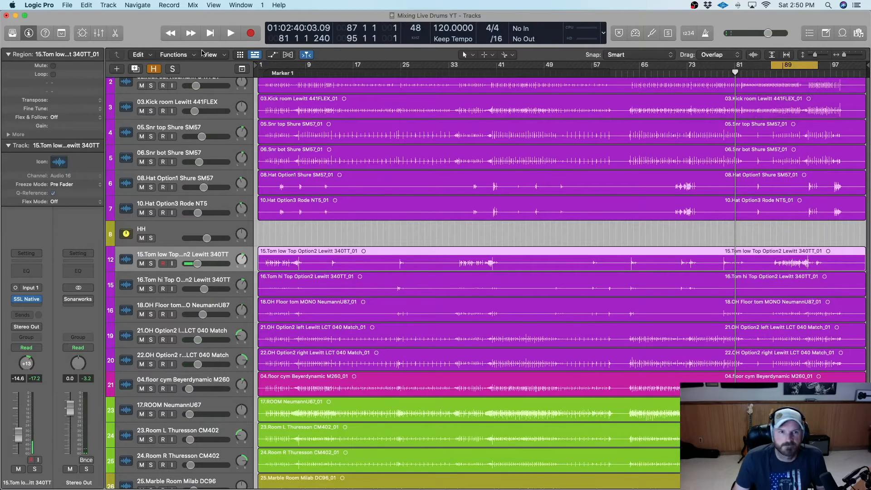
click(231, 33)
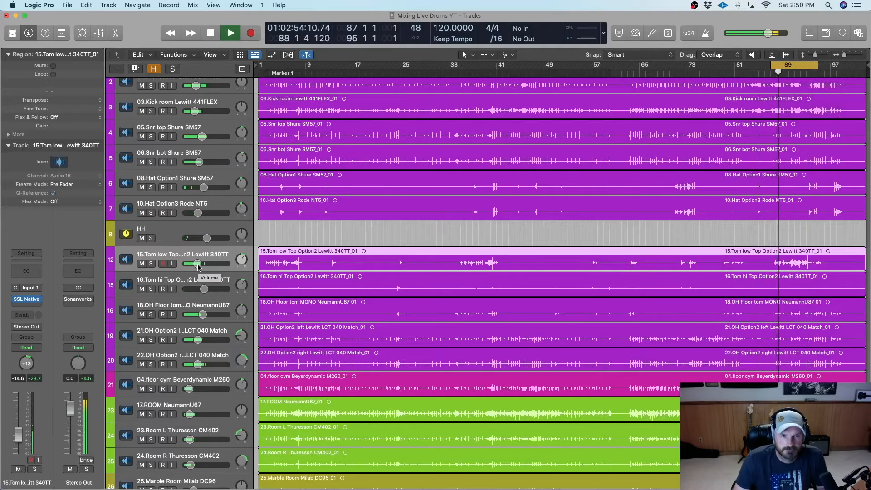
drag(198, 266, 199, 267)
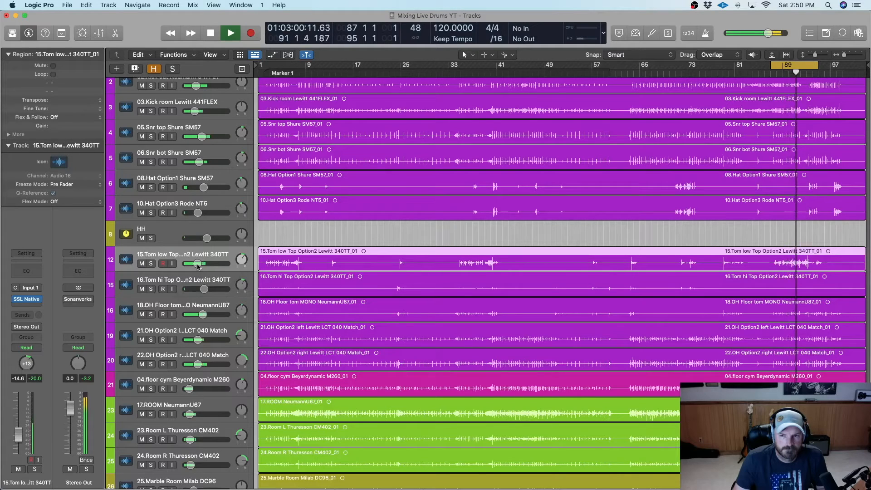
click(211, 37)
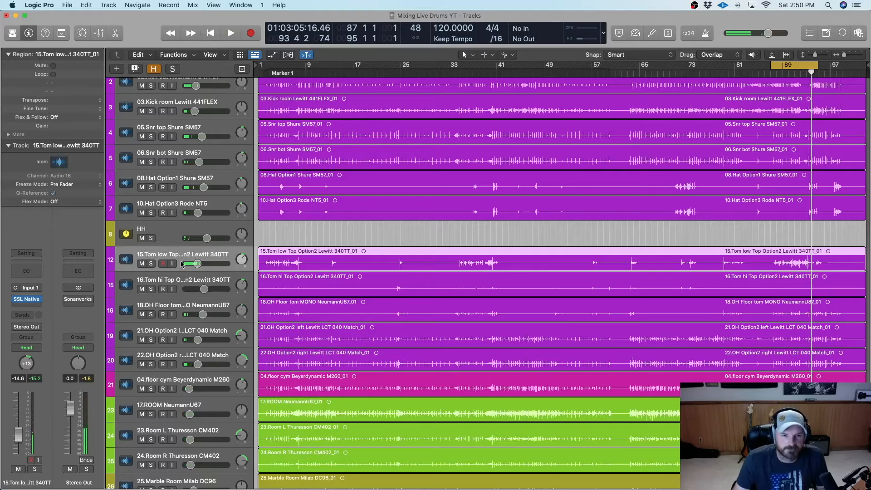
Select the 18.OH Floor tom track, return the cycle range to bars 2 to 9, and start playback
click(181, 279)
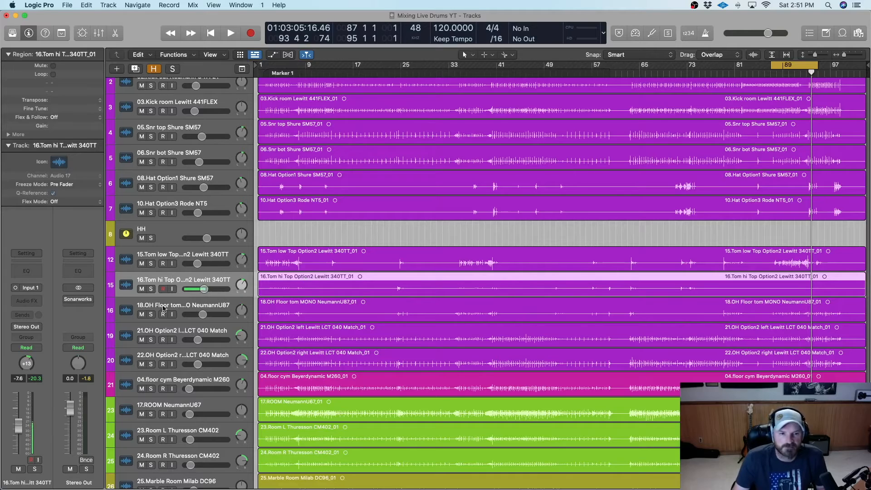
click(179, 306)
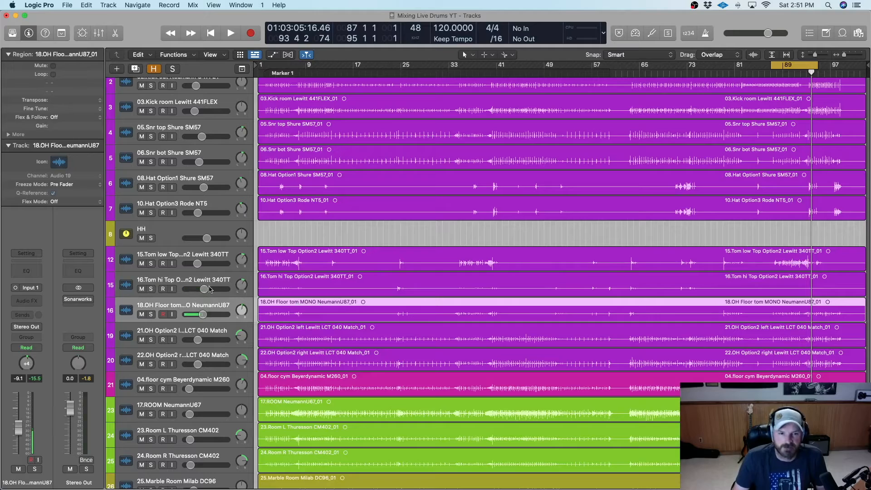
drag(794, 65, 304, 66)
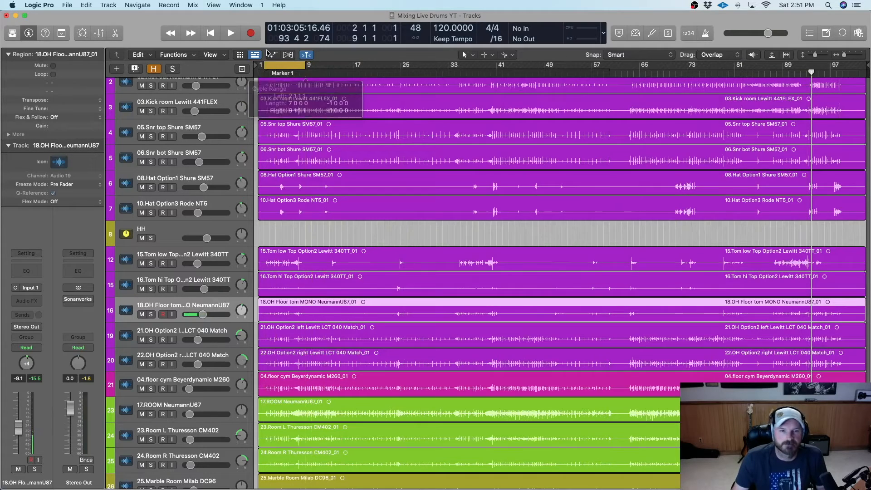
click(230, 35)
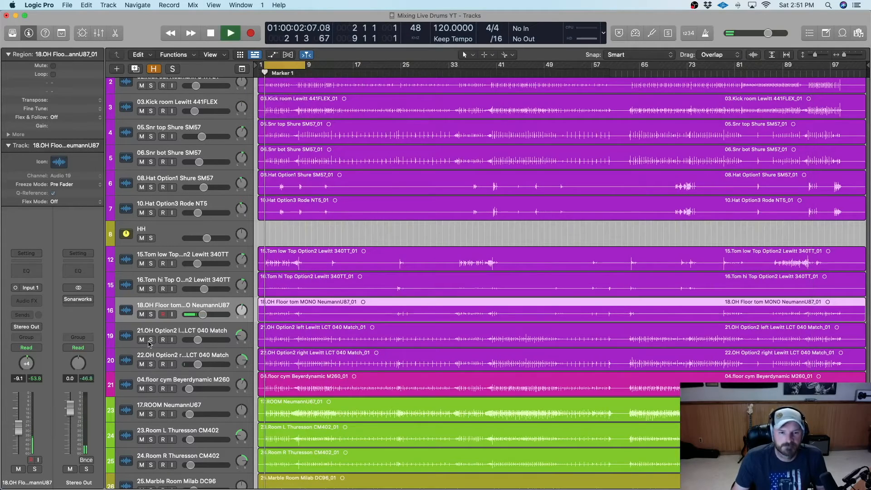
Solo the floor tom track, raise its volume to -5.1 dB, and stop playback
click(151, 314)
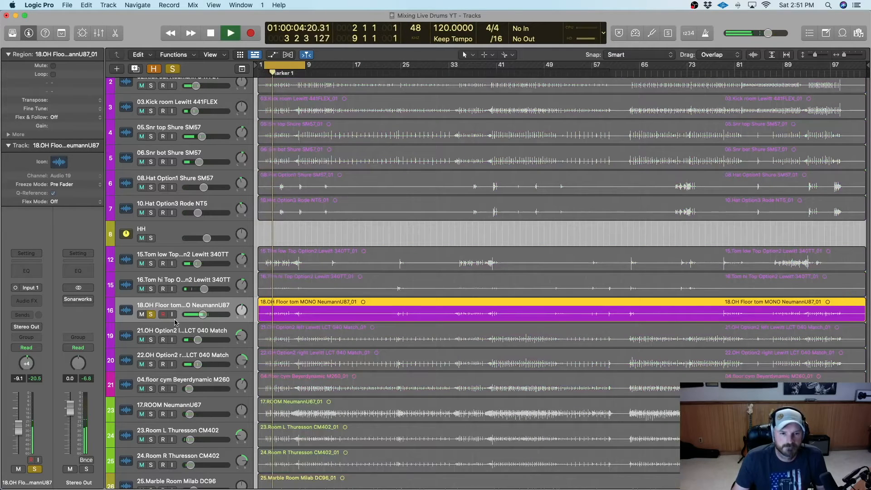
drag(202, 318, 207, 314)
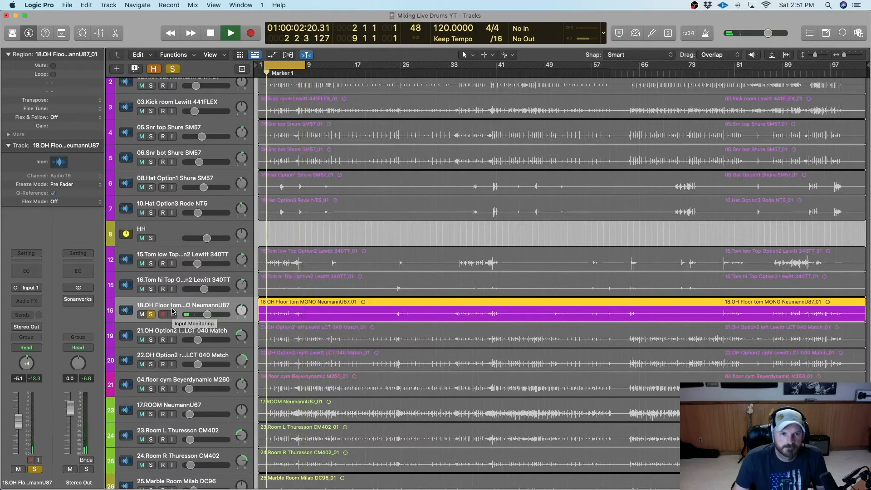
click(210, 33)
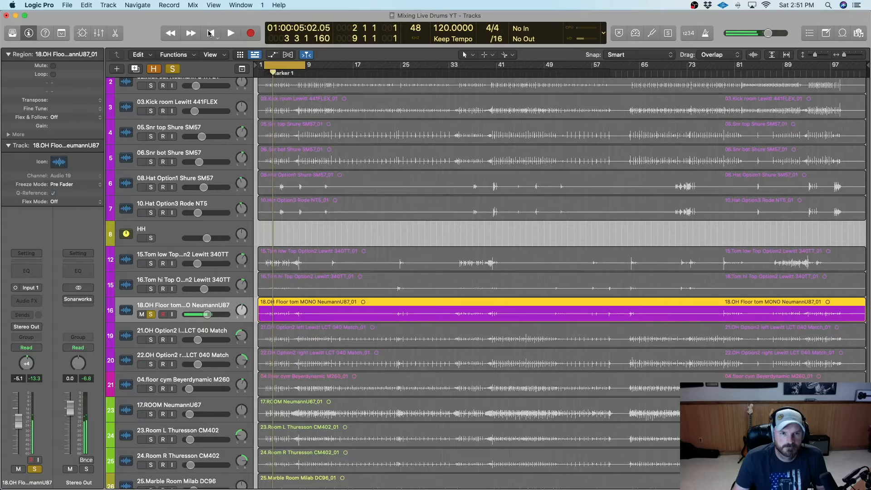
Insert a mono Pro-Q 3 on the floor tom track and add a low shelf band at about 28.7 Hz
click(31, 302)
mouse_move(55, 327)
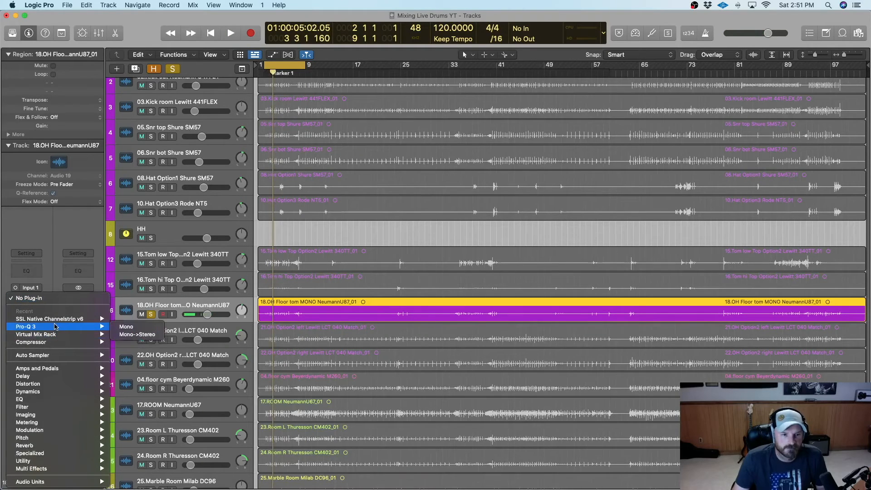
click(127, 327)
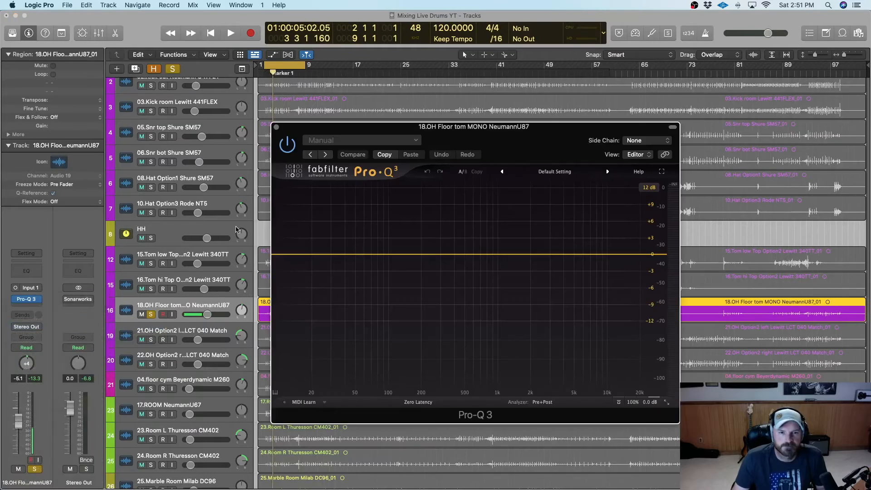
click(328, 254)
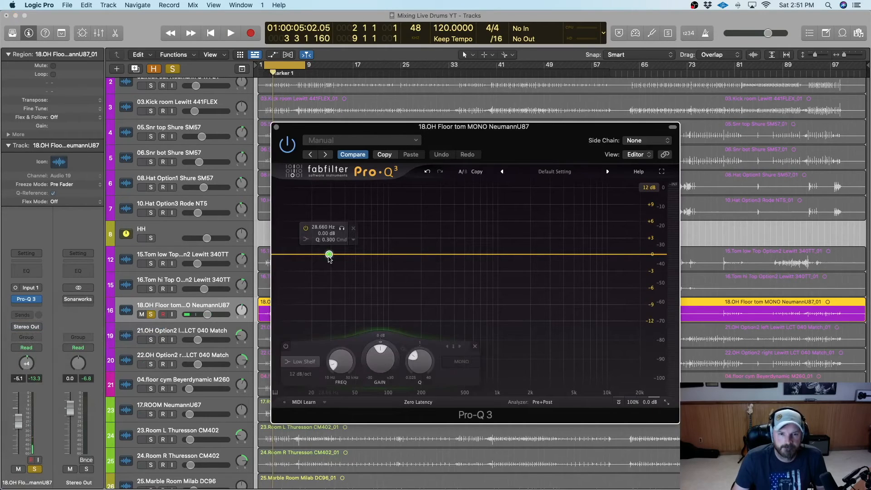
Change the low shelf band to a 12 dB/oct low cut and set it to about 73 Hz with a Q of about 1.09
click(305, 239)
click(325, 253)
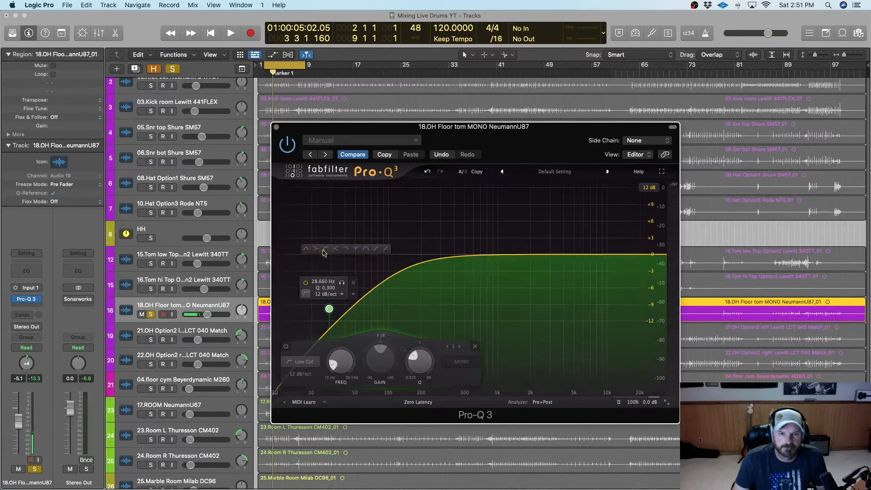
drag(329, 308, 374, 252)
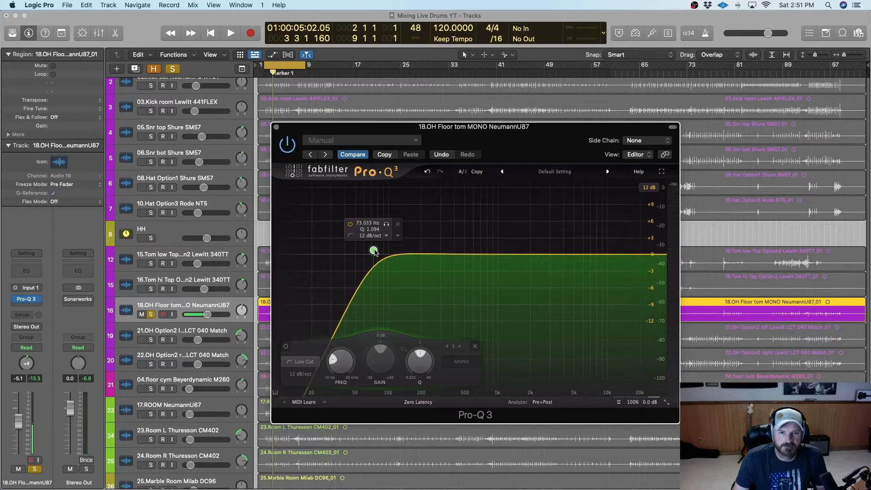
Add a bell band at about 350 Hz with a gain of about -3.3 dB and a Q of about 1.4
click(434, 255)
drag(437, 257, 449, 274)
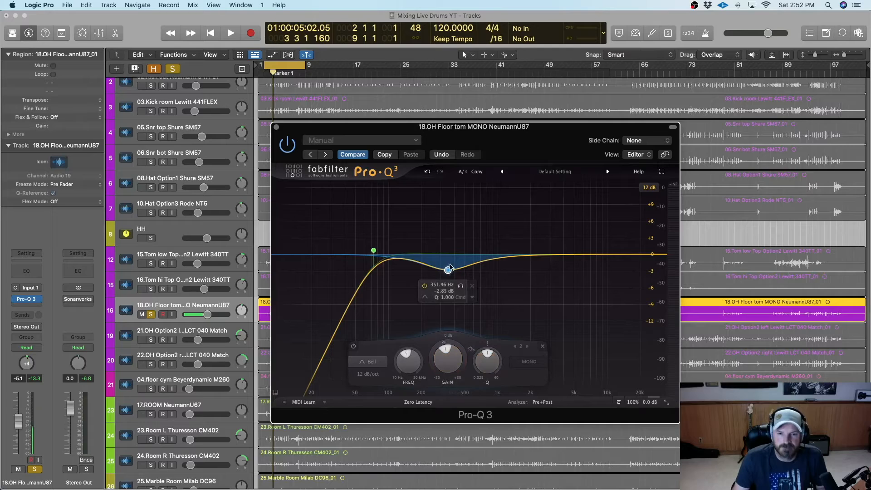
scroll(489, 357, up, 4)
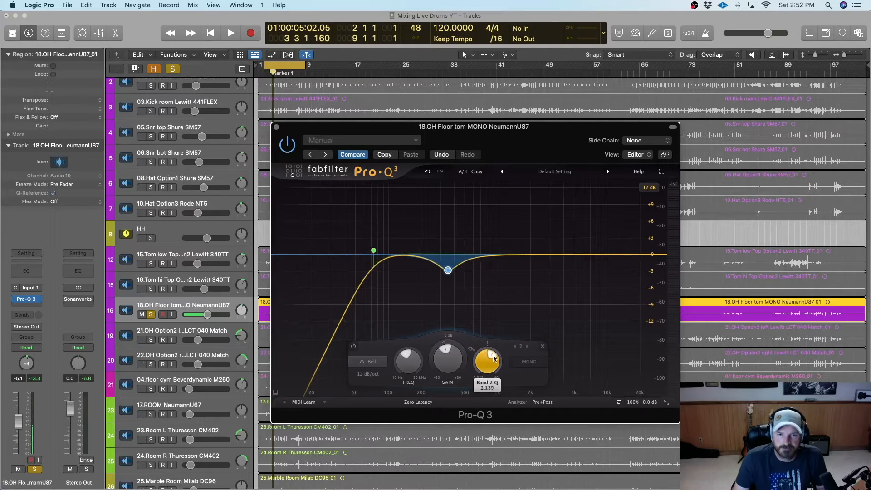
drag(447, 270, 450, 275)
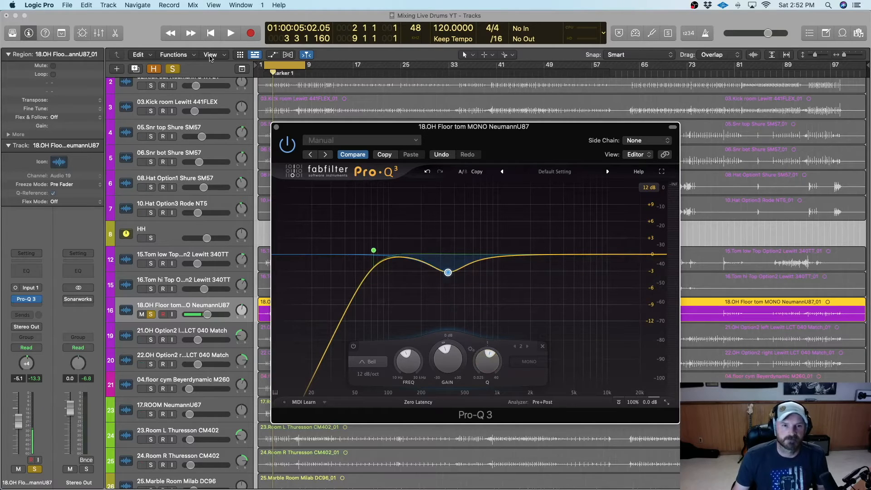
Play the soloed floor tom and compare its sound with Pro-Q 3 bypassed and re-enabled
click(231, 34)
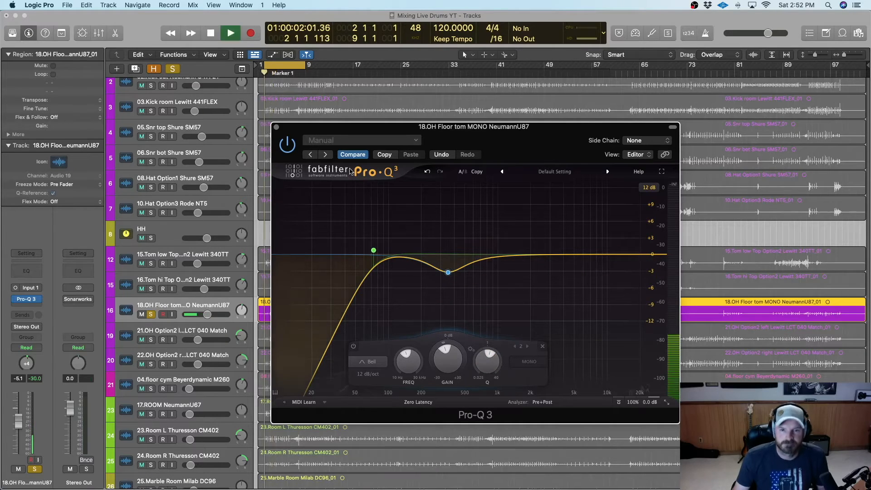
click(287, 149)
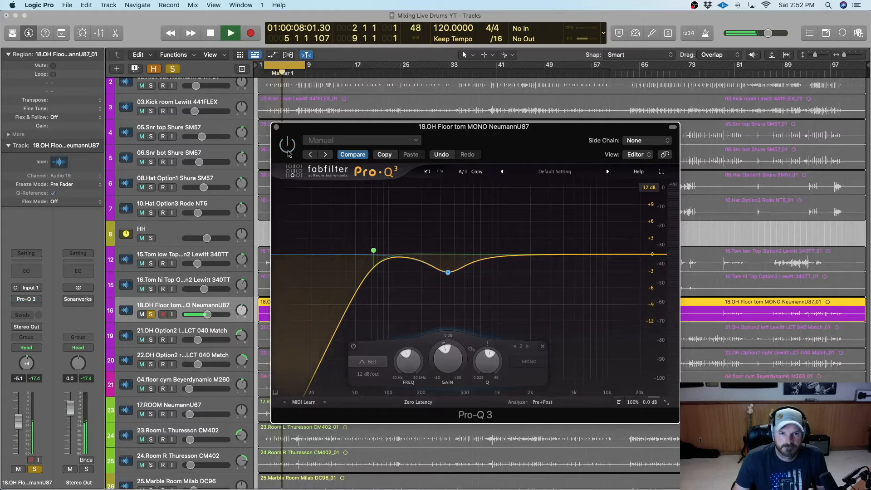
click(288, 149)
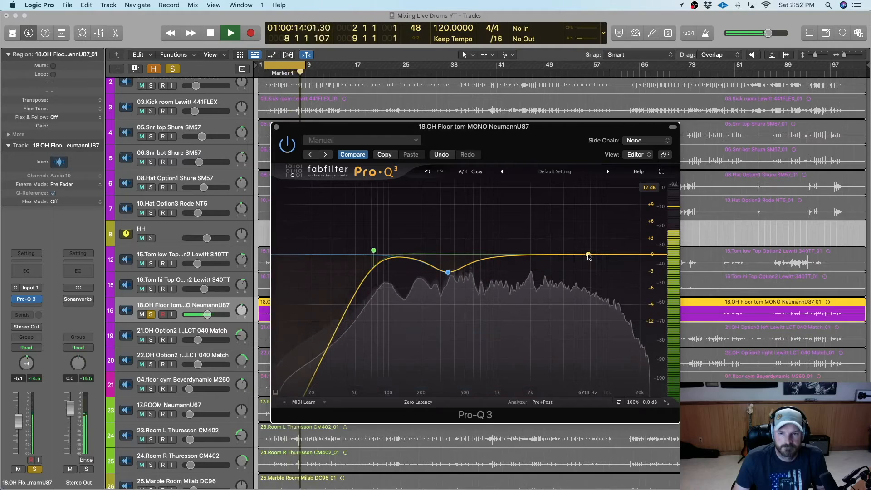
Boost a bell band about 3 dB at about 6430 Hz, compare the floor tom in the full mix and soloed, and stop playback
mouse_move(578, 253)
mouse_down()
mouse_move(570, 217)
mouse_move(588, 224)
mouse_move(586, 238)
mouse_up()
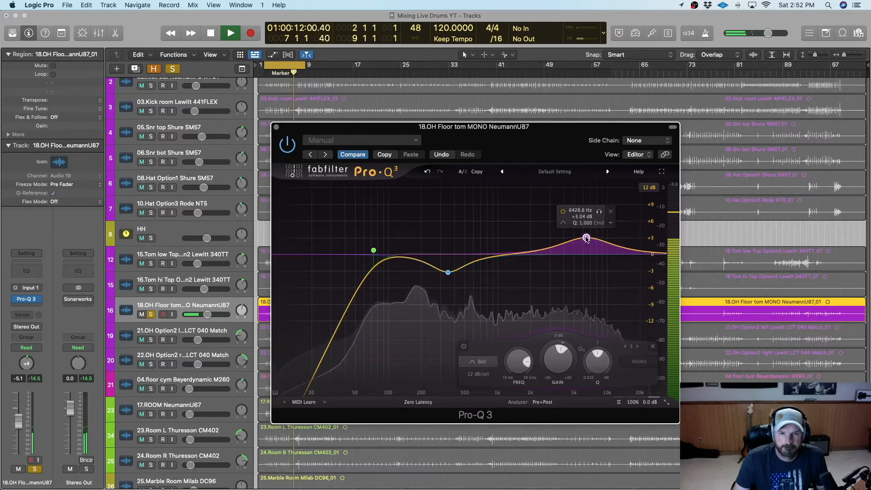
click(172, 69)
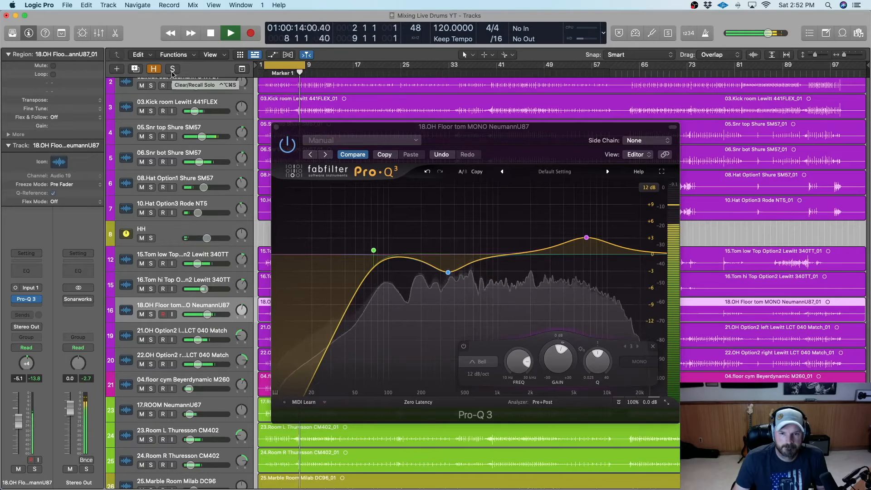
click(173, 69)
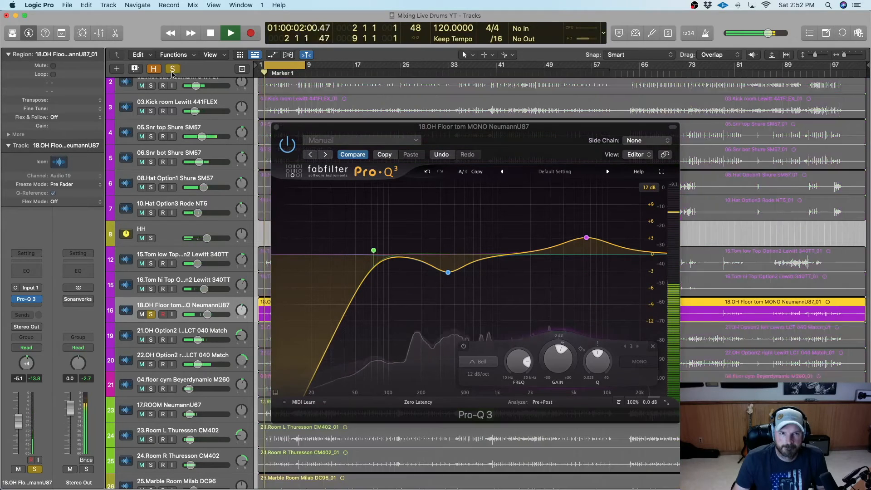
click(210, 32)
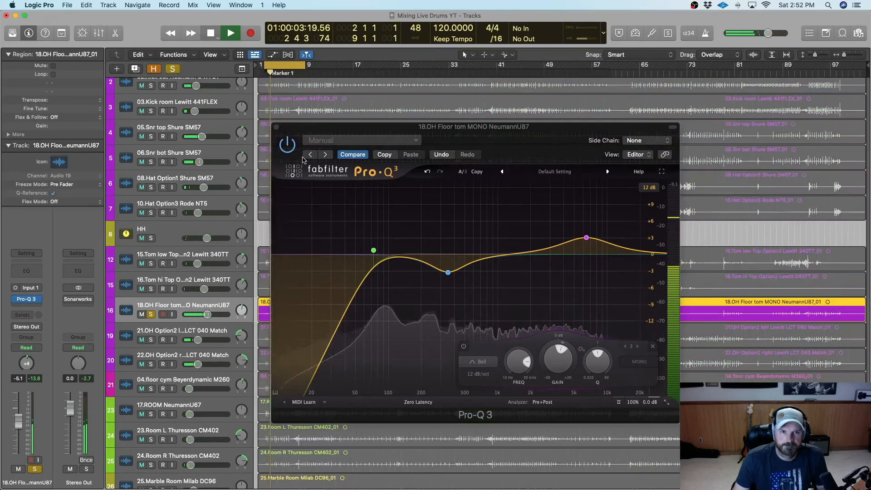
Review the three floor tom EQ bands, close the Pro-Q 3 window, and unsolo the floor tom track
mouse_move(373, 258)
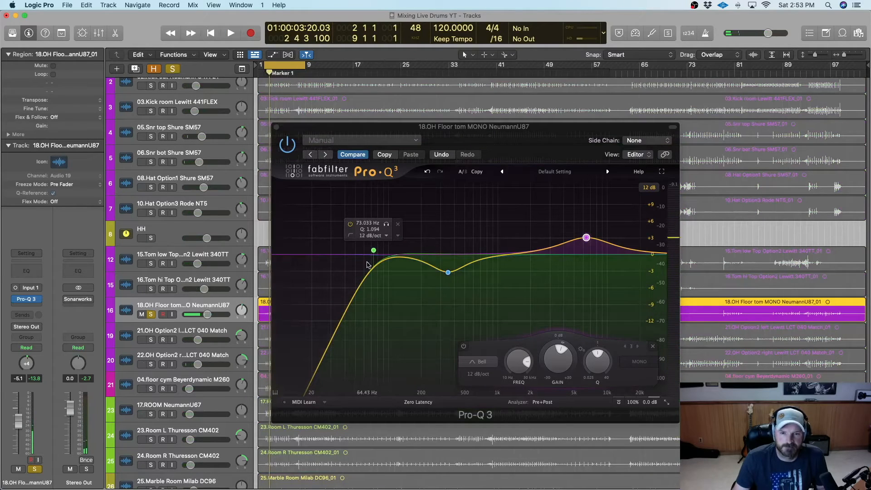
mouse_move(452, 278)
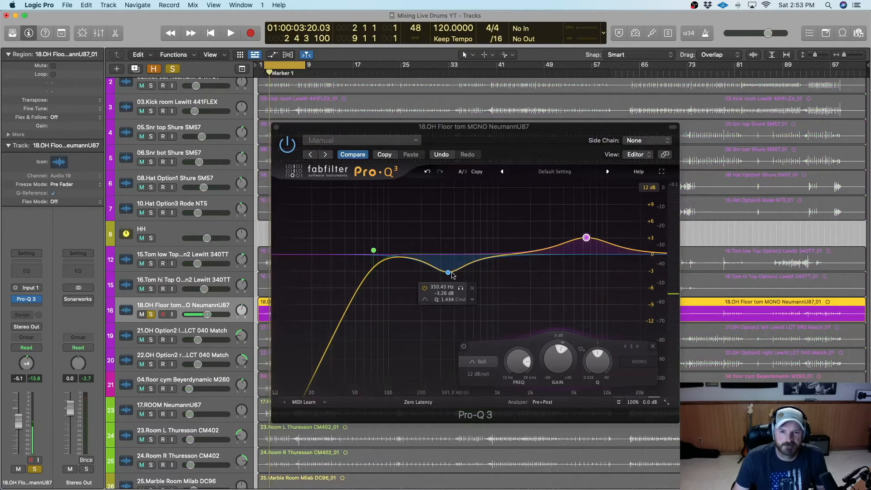
mouse_move(577, 246)
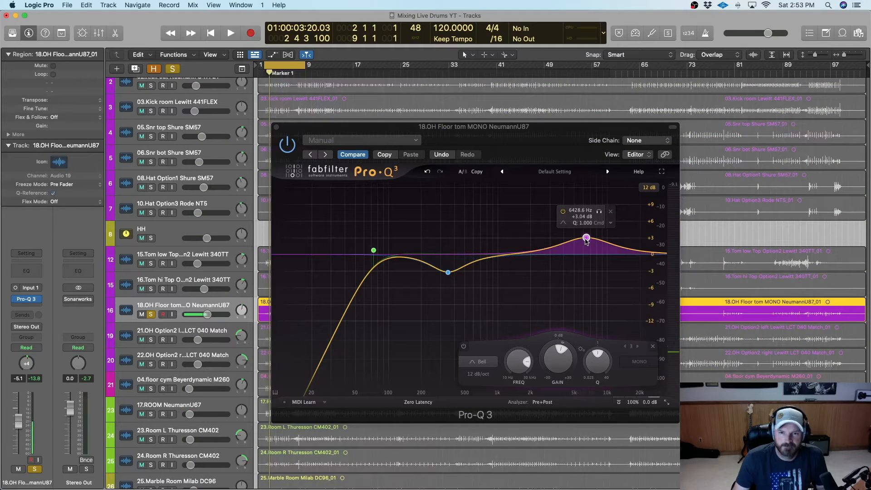
click(586, 239)
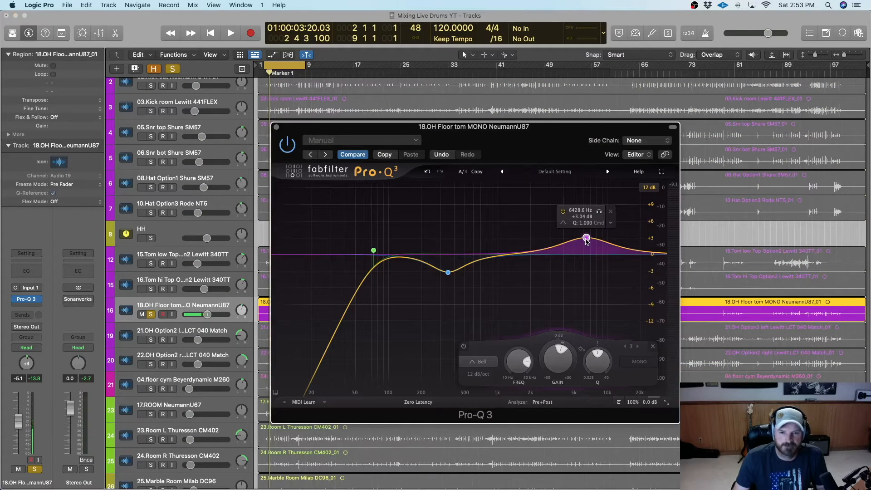
click(275, 127)
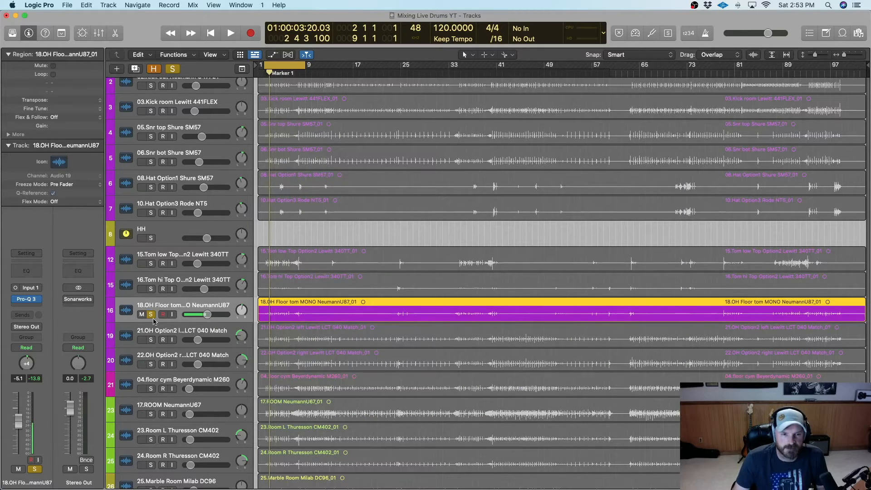
click(153, 317)
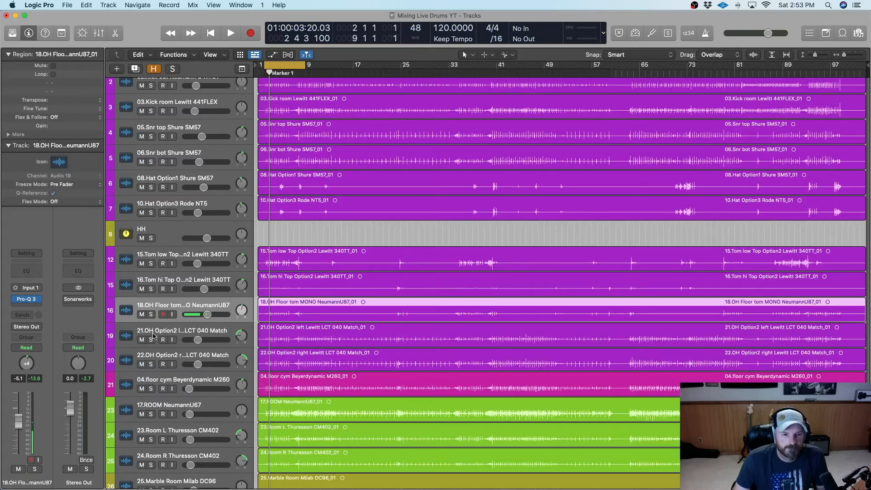
Solo the 21.OH Option2 left and 22.OH Option2 right overhead tracks, with the left one selected
click(175, 335)
click(181, 360)
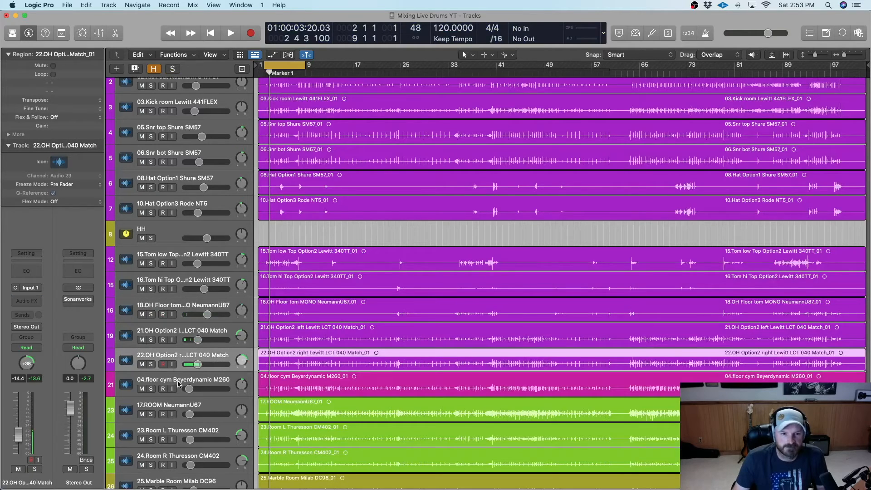
click(184, 335)
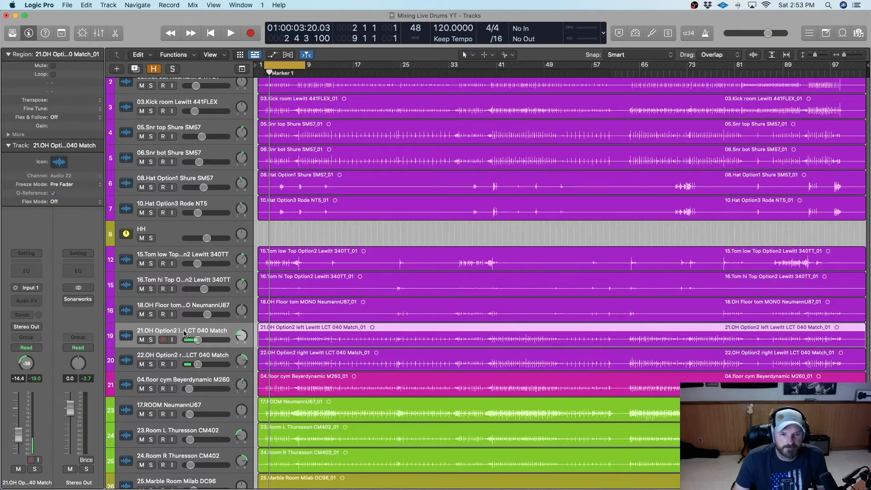
click(151, 340)
click(150, 365)
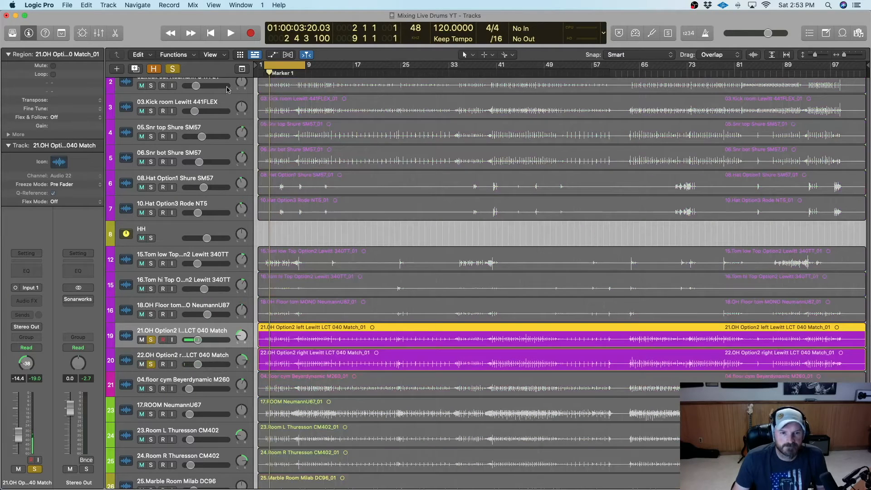
Play the soloed overheads, extend the cycle range to end at bar 24, and stop playback
click(230, 34)
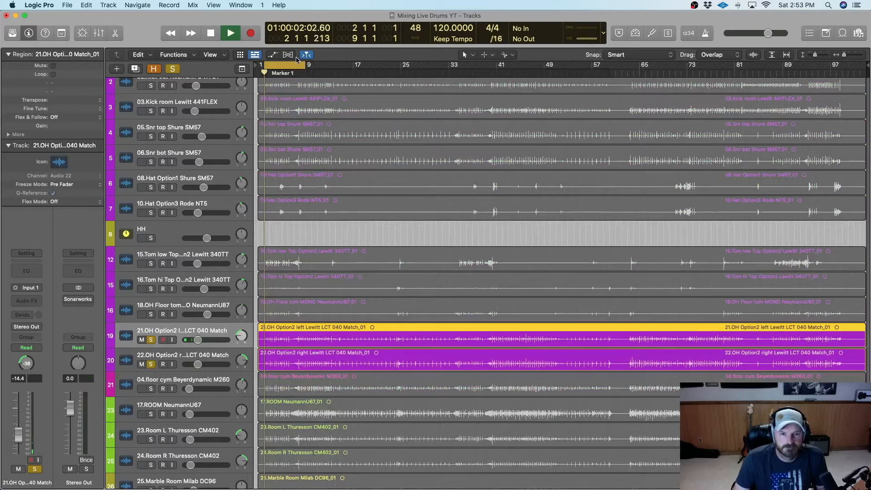
drag(306, 67, 395, 68)
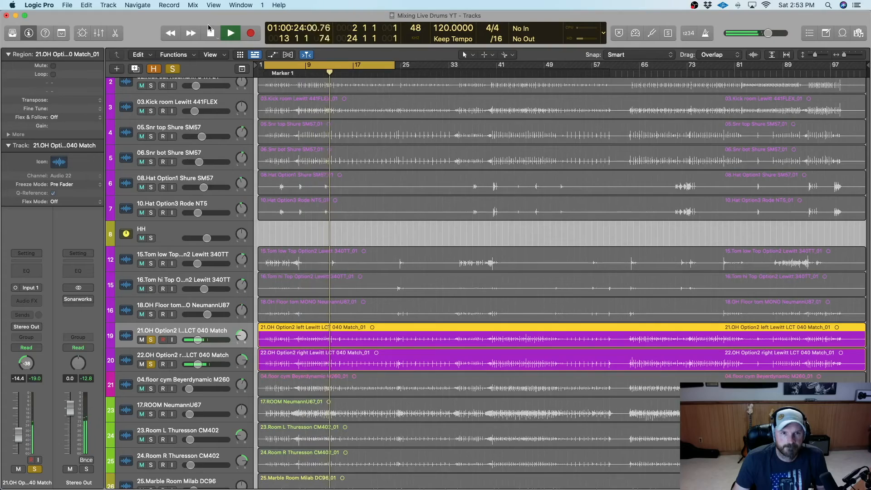
key(space)
Insert a mono SSL Native Channelstrip v6 on the left overhead track, load its Overheads - Smooth preset, and close the plug-in window
click(162, 339)
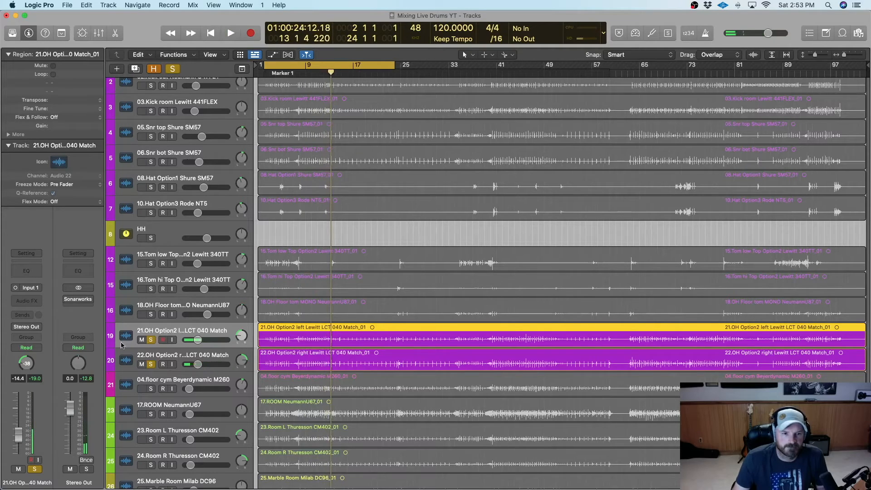
click(28, 300)
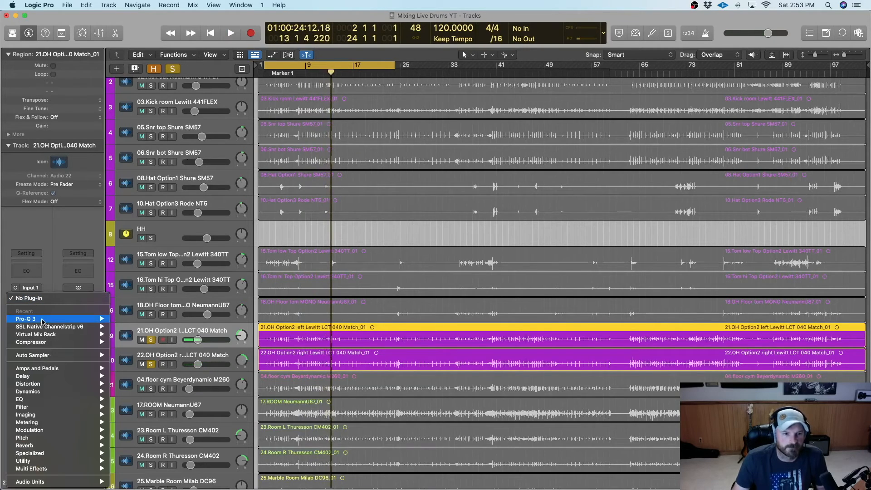
mouse_move(46, 326)
click(127, 327)
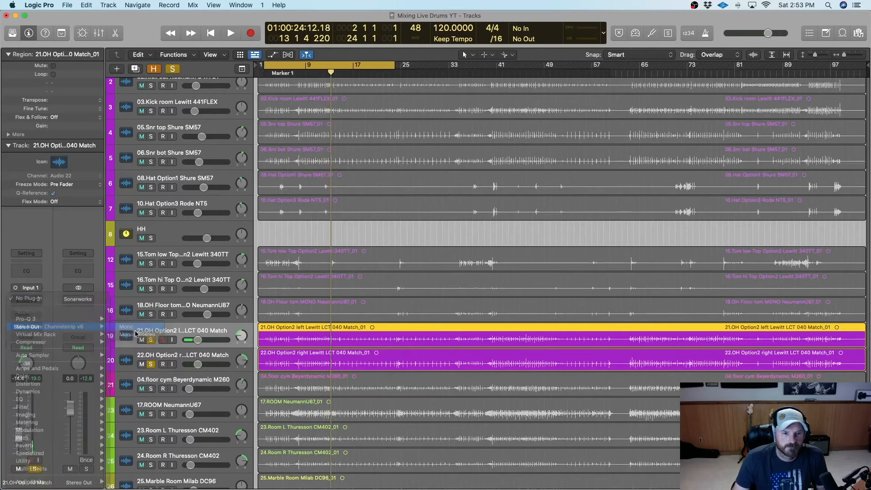
click(362, 366)
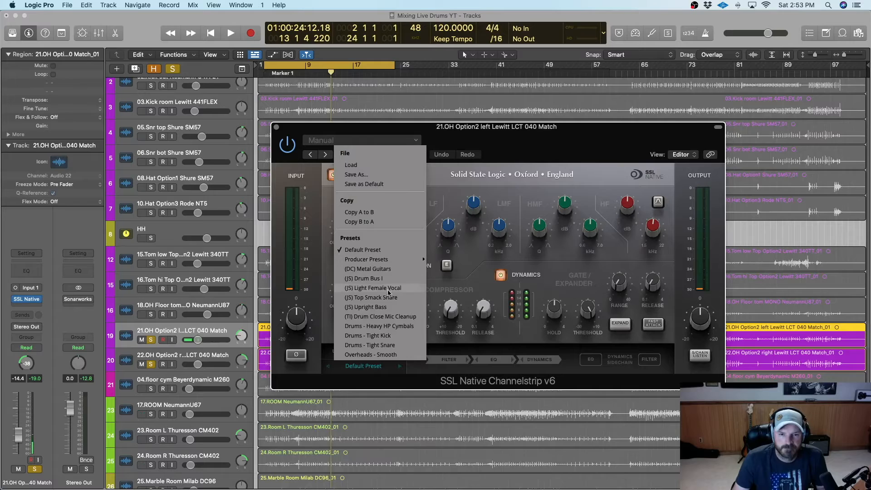
click(388, 354)
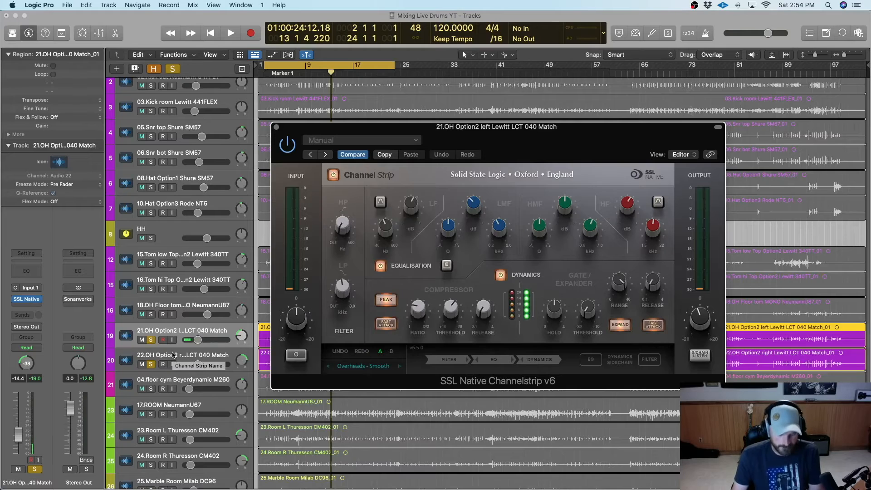
click(276, 127)
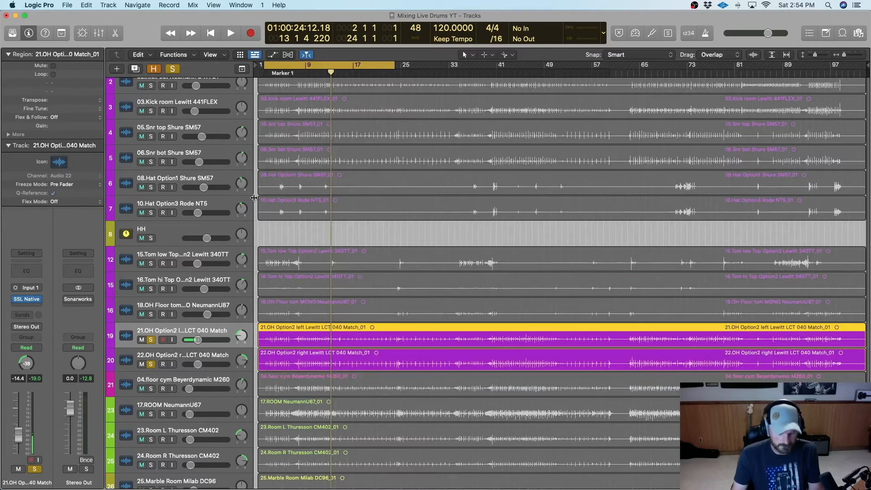
Copy the SSL channel strip from the left overhead to the 22.OH right overhead in the mixer, and close the mixer
key(super+2)
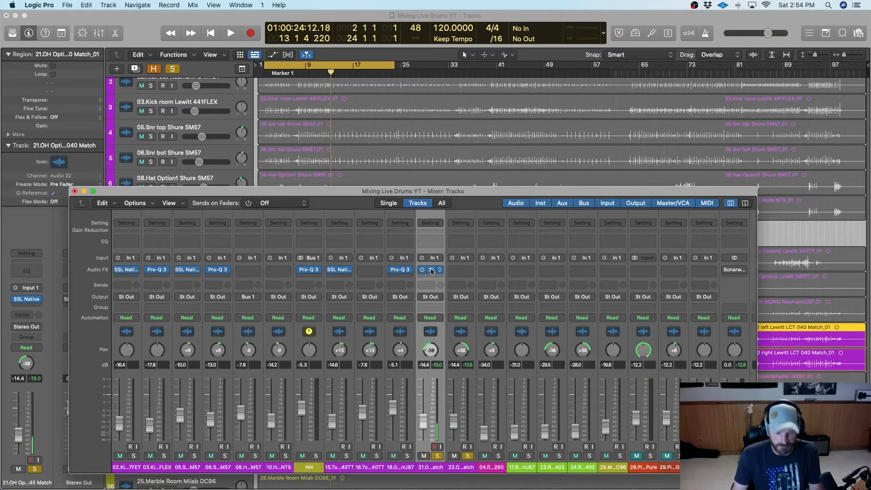
drag(431, 271, 461, 270)
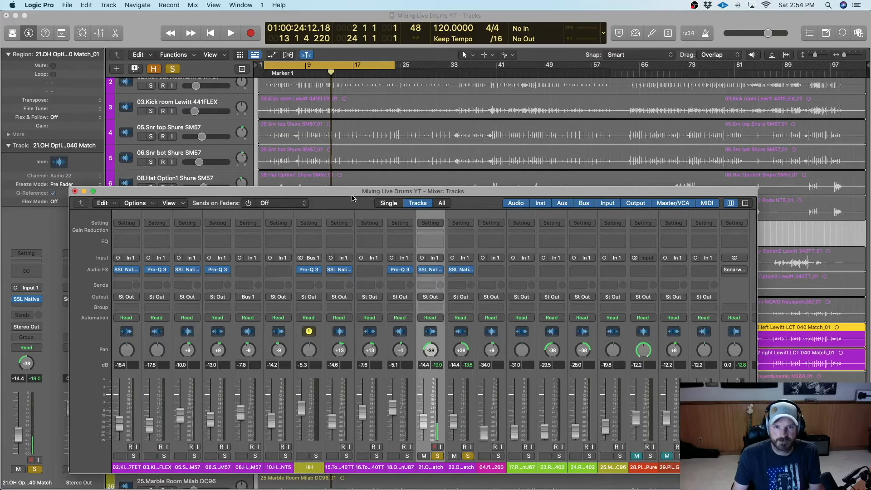
click(75, 191)
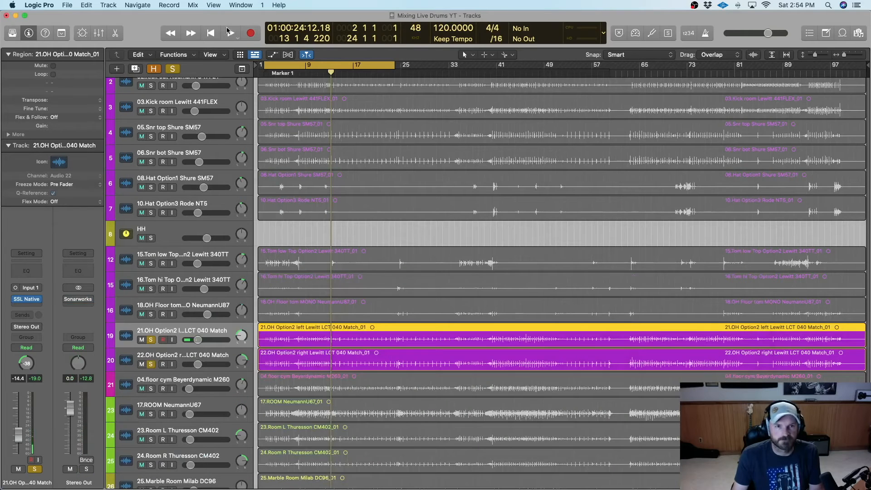
Play the soloed overheads, compare them with the SSL channel strips bypassed and active on both tracks, then stop and close the mixer
click(232, 34)
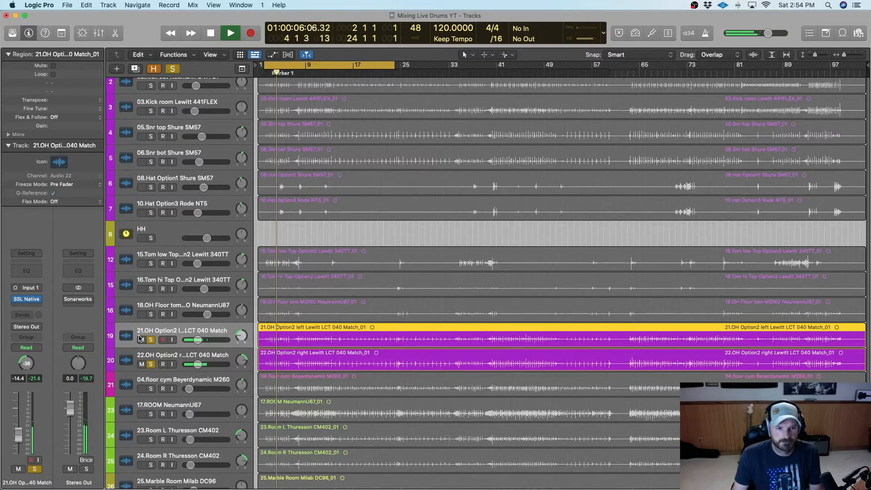
mouse_move(16, 301)
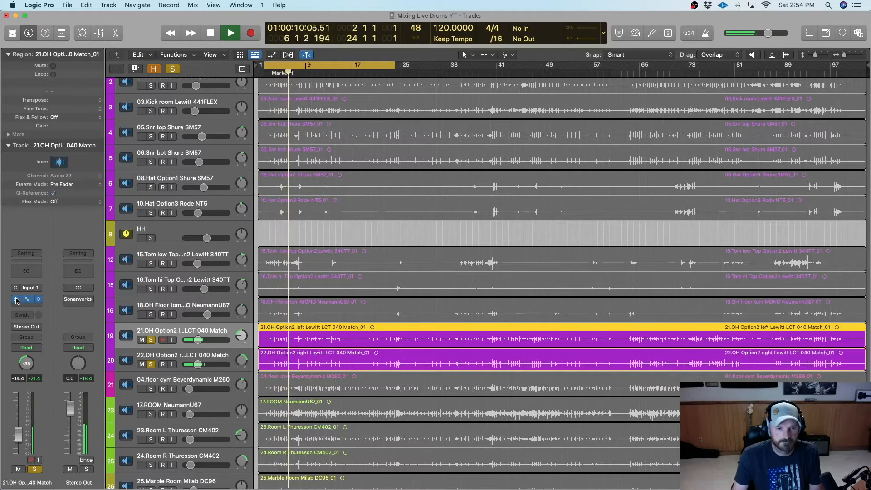
key(x)
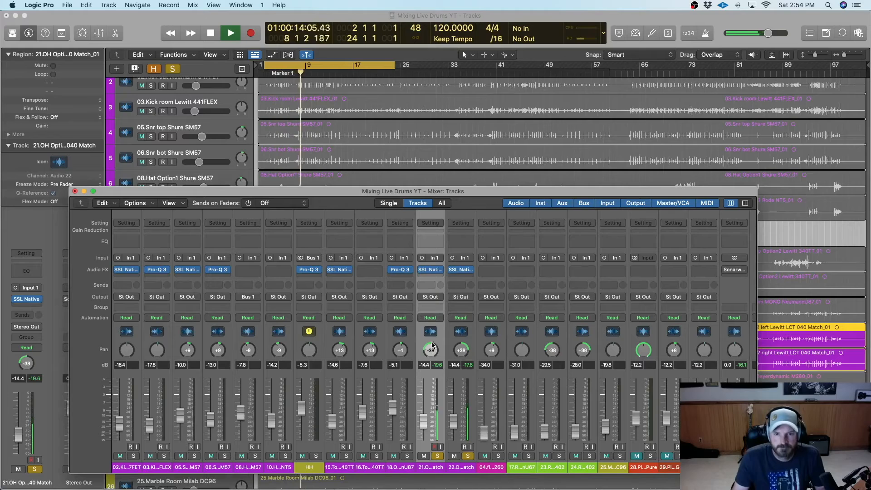
drag(460, 270, 424, 272)
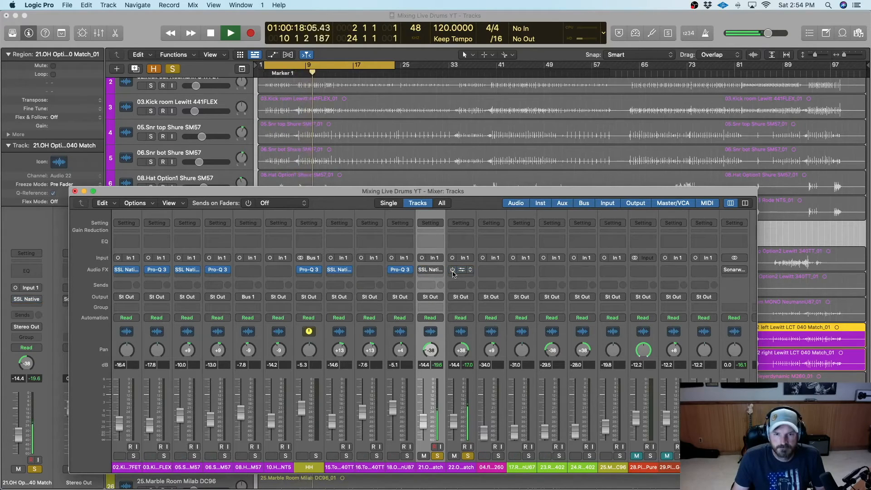
drag(452, 273, 422, 271)
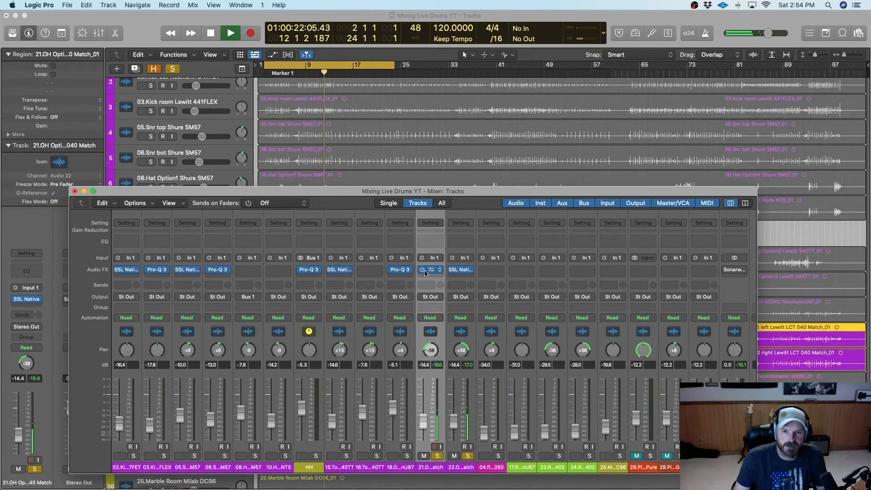
click(423, 270)
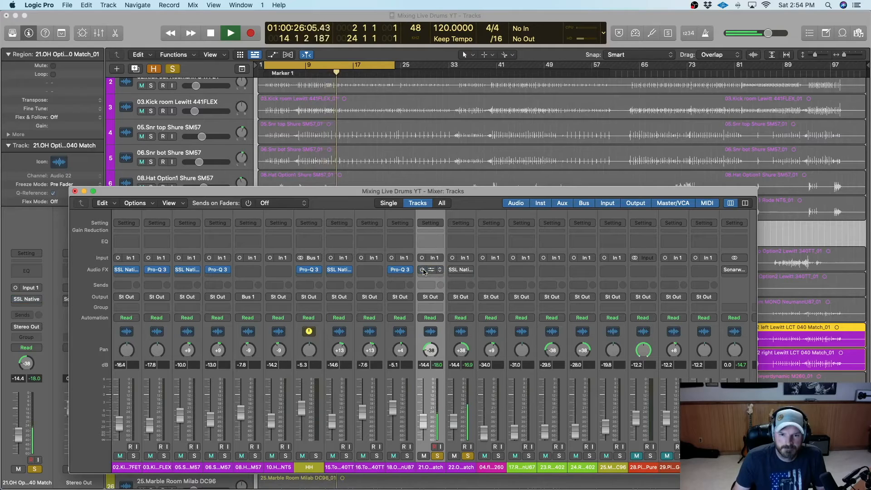
click(423, 270)
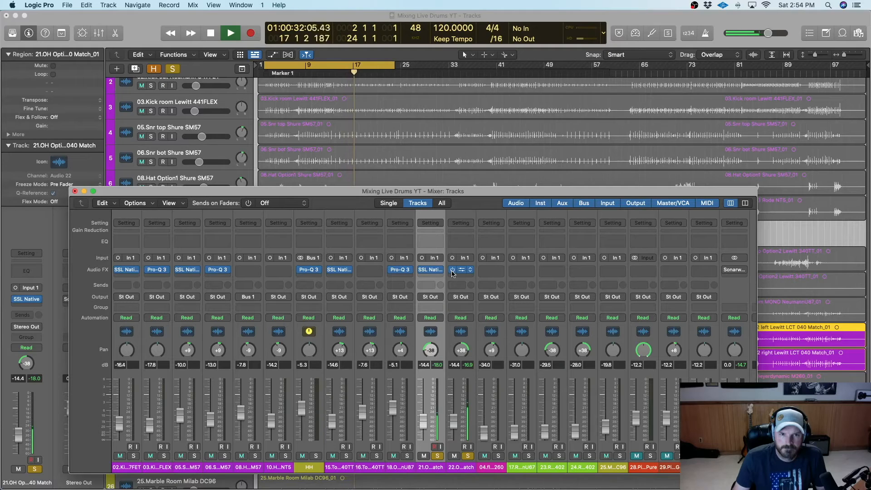
key(space)
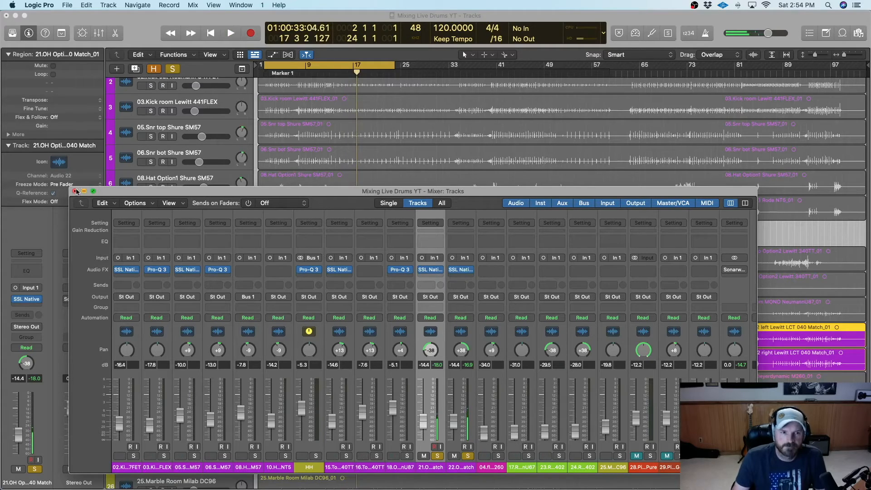
click(75, 191)
Clear all solos, set the cycle range from bar 9 to bar 60, and play the full drum mix
click(172, 70)
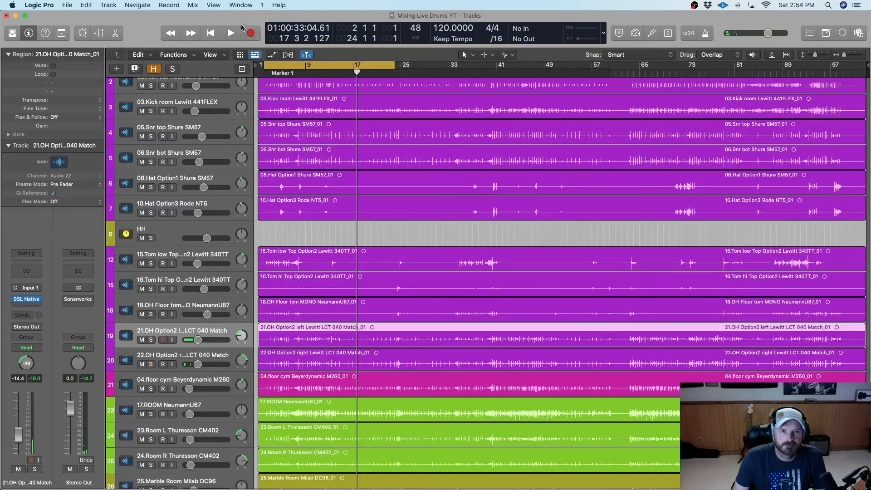
drag(356, 66, 607, 80)
key(space)
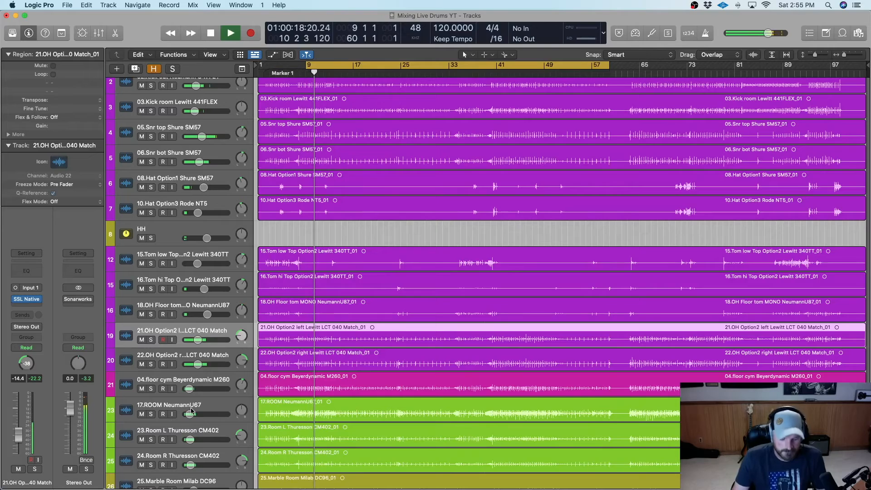
Raise the 21.OH left and 22.OH right overhead faders together to -8.2 dB in the mixer
key(super+2)
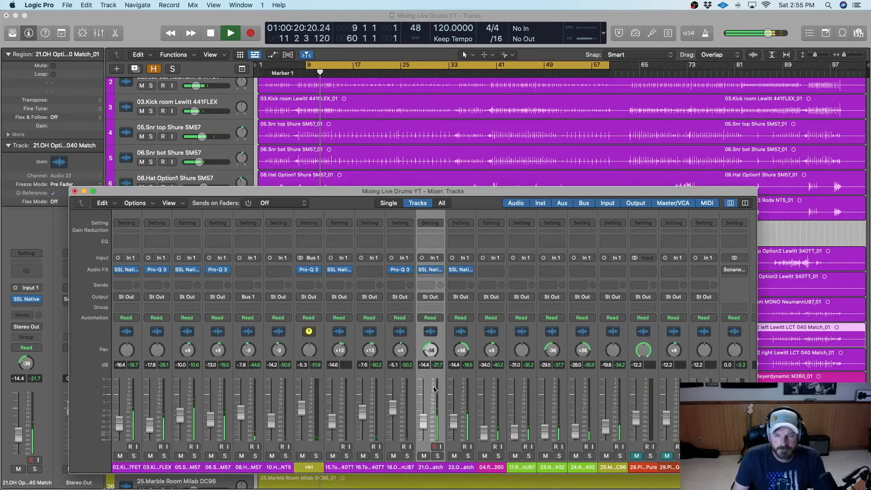
shift+click(460, 378)
drag(453, 421, 453, 410)
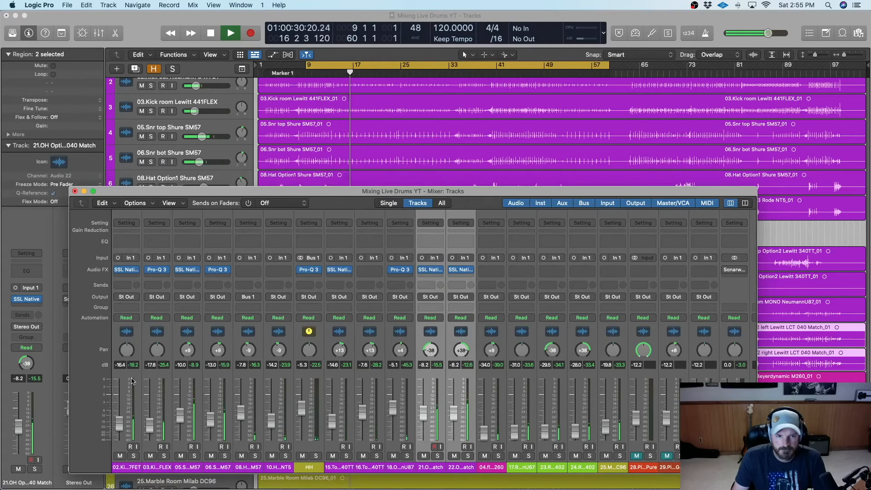
Rebalance the kick mics with the help of solo, setting 02.Kick out to -14.4 dB and 03.Kick room to -15.2 dB
click(126, 421)
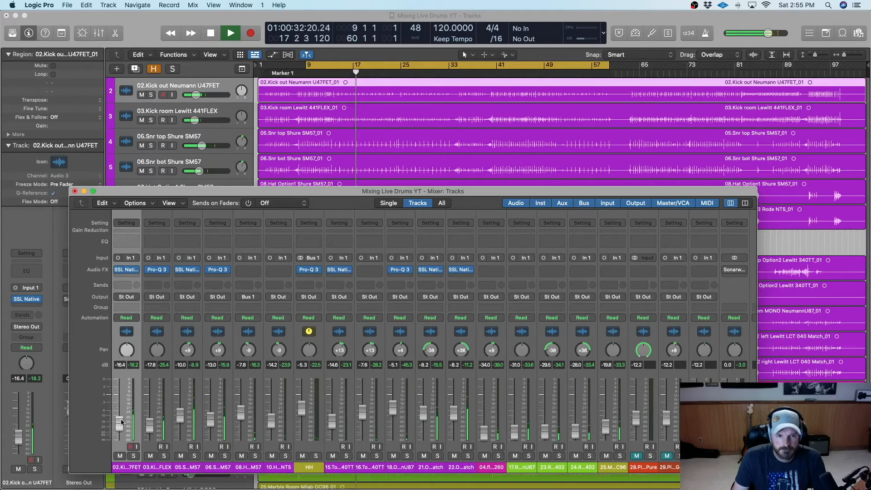
drag(123, 421, 121, 427)
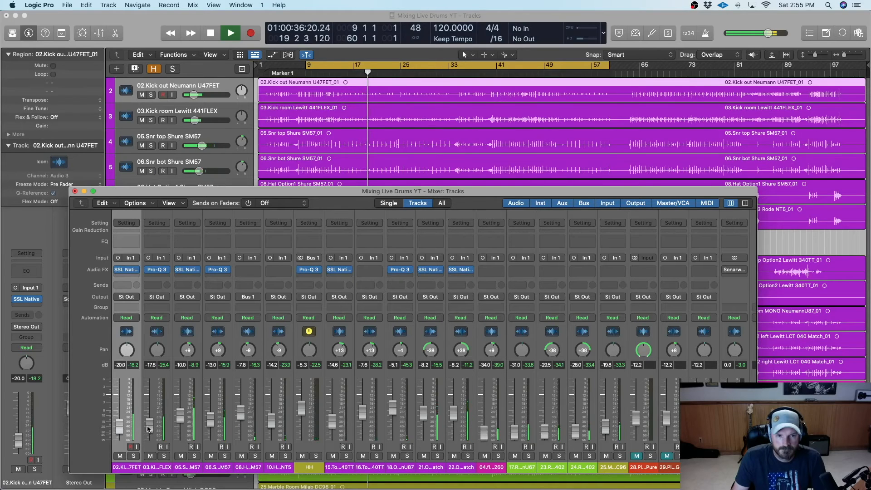
drag(149, 422, 149, 420)
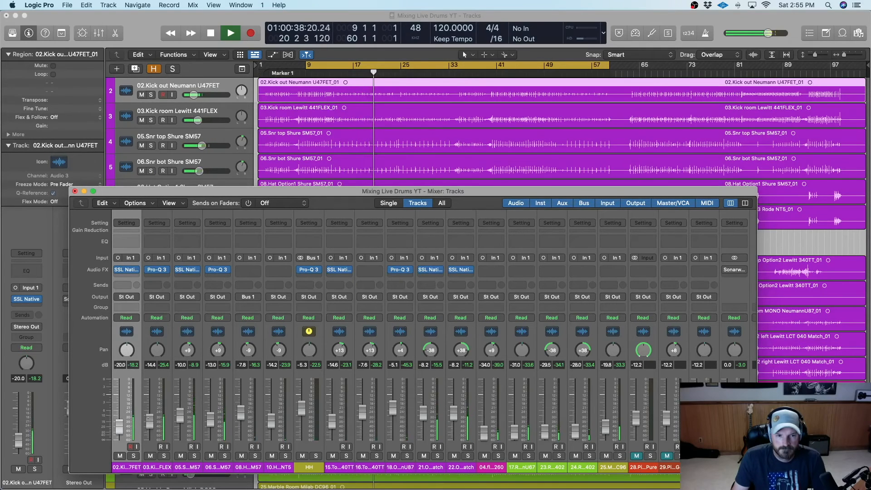
click(134, 455)
click(164, 456)
click(164, 456)
click(134, 455)
drag(120, 429, 119, 421)
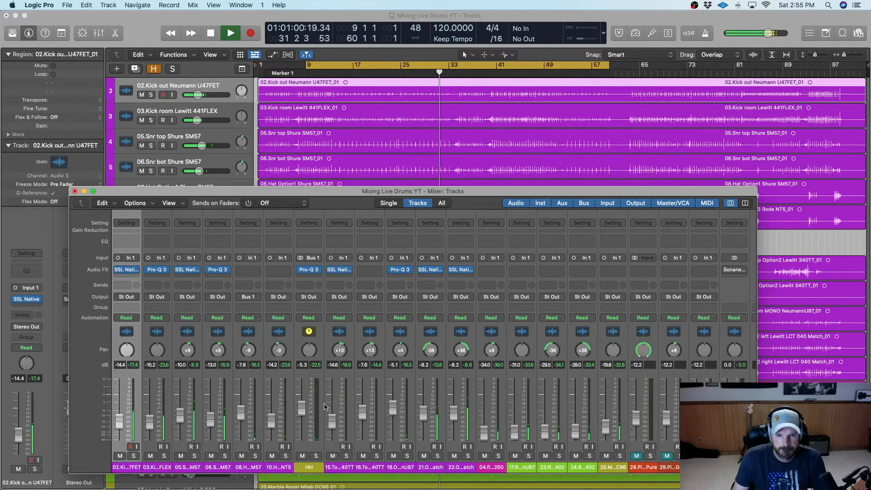
Restart playback to listen to the rebalanced full drum mix, then stop it and put the mixer away
click(215, 39)
click(229, 35)
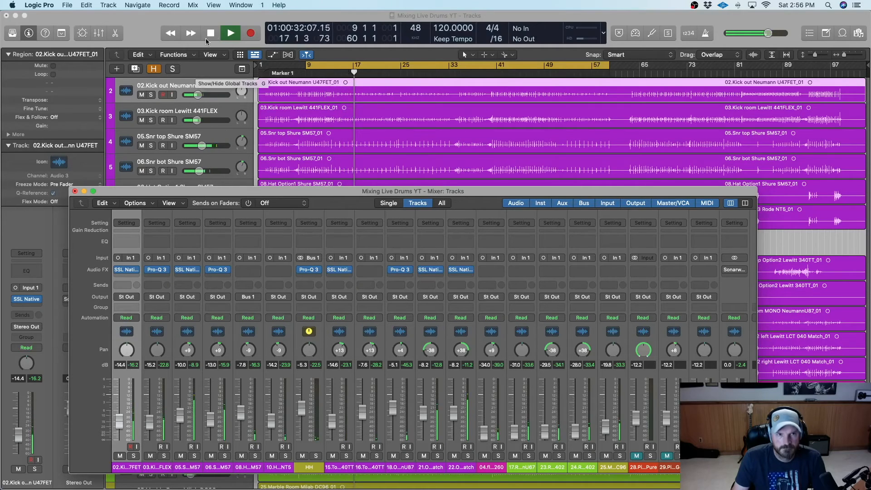
key(space)
click(84, 192)
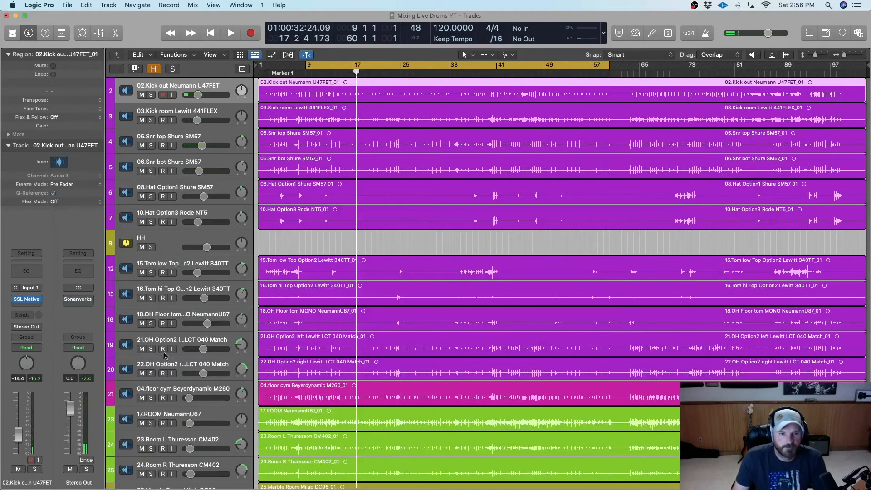
Check the kick out track's SSL Native Channelstrip, and nudge the HMF gain in the left overhead's channel strip
click(27, 300)
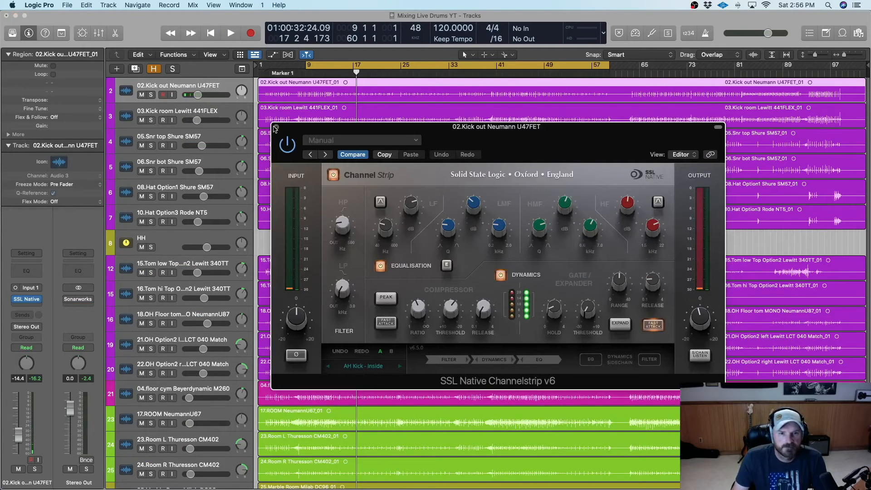
click(276, 128)
click(173, 343)
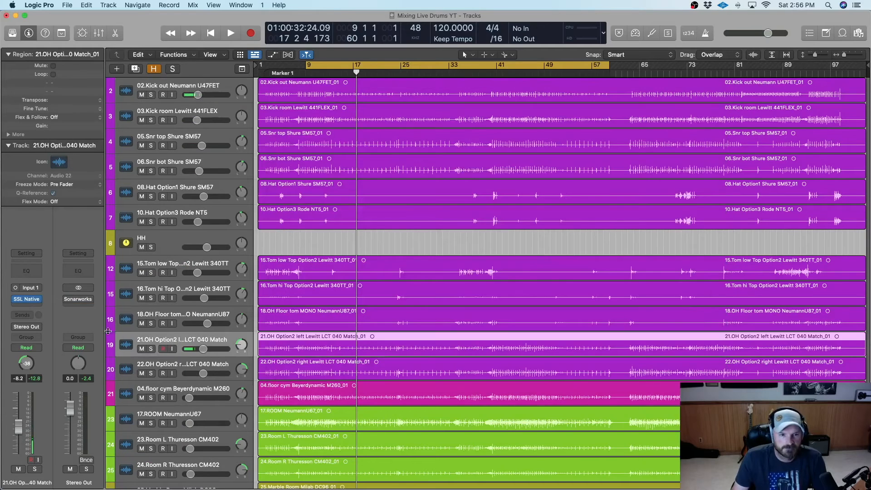
click(31, 299)
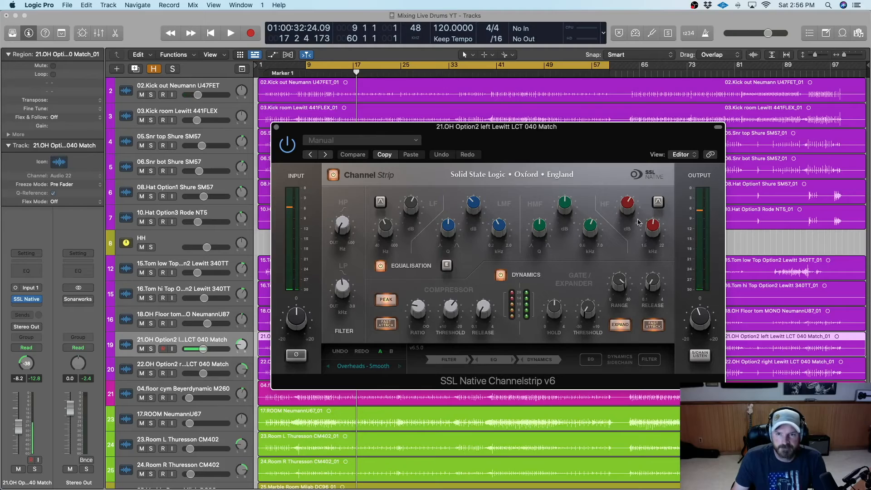
drag(565, 205, 564, 201)
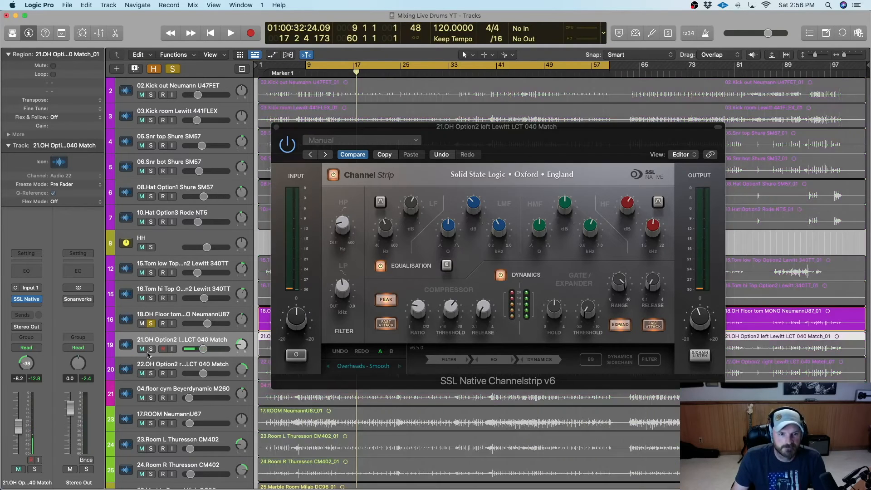
Remove the solo from the 18.OH Floor tom track, solo both overhead tracks, and play them
click(149, 326)
click(150, 349)
click(151, 374)
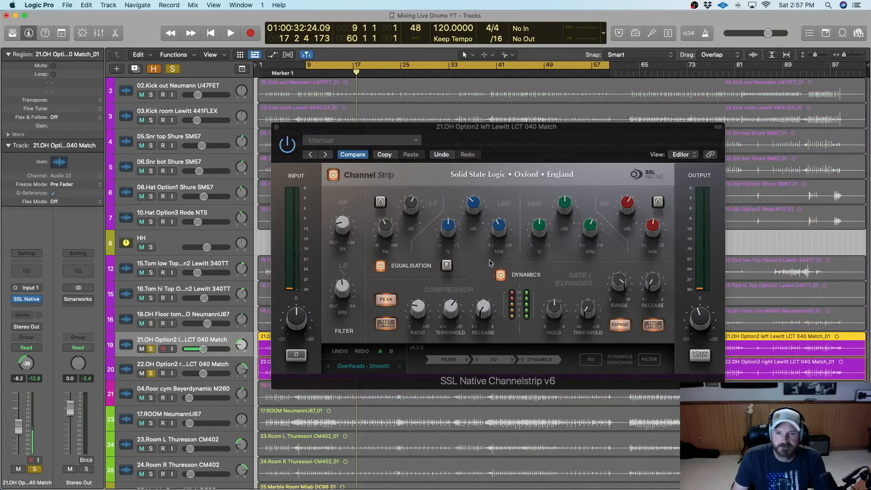
click(231, 34)
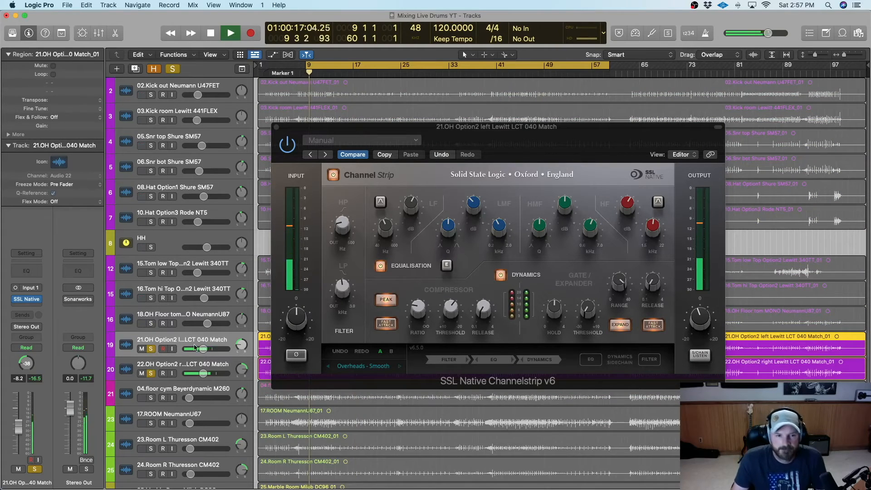
Clear all solos to hear the overheads within the full kit, close the channel strip window, and stop playback
click(173, 69)
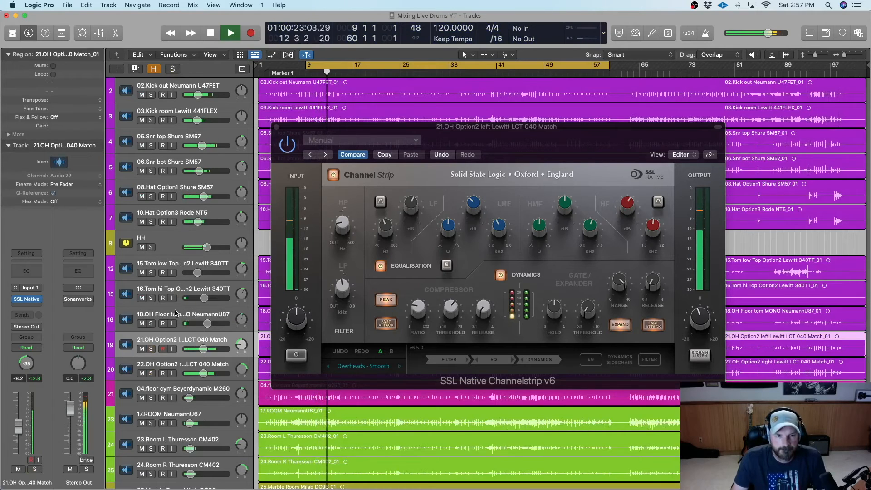
scroll(171, 357, down, 1)
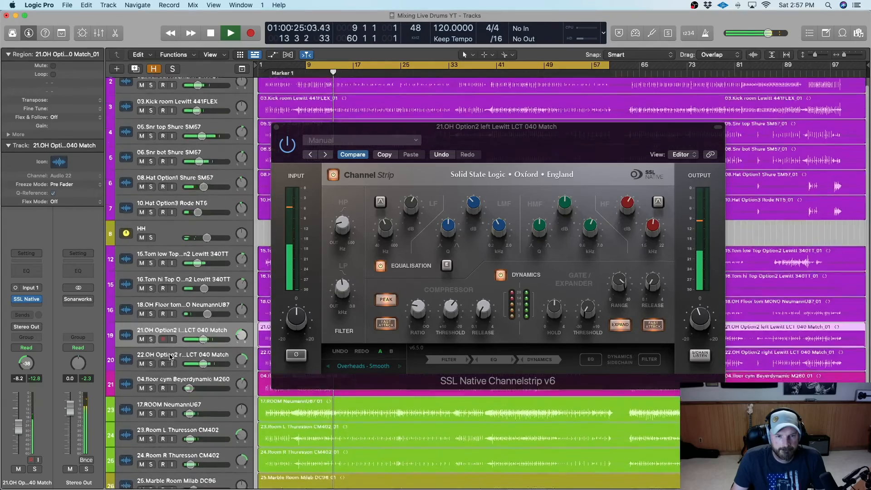
scroll(170, 357, down, 1)
click(276, 127)
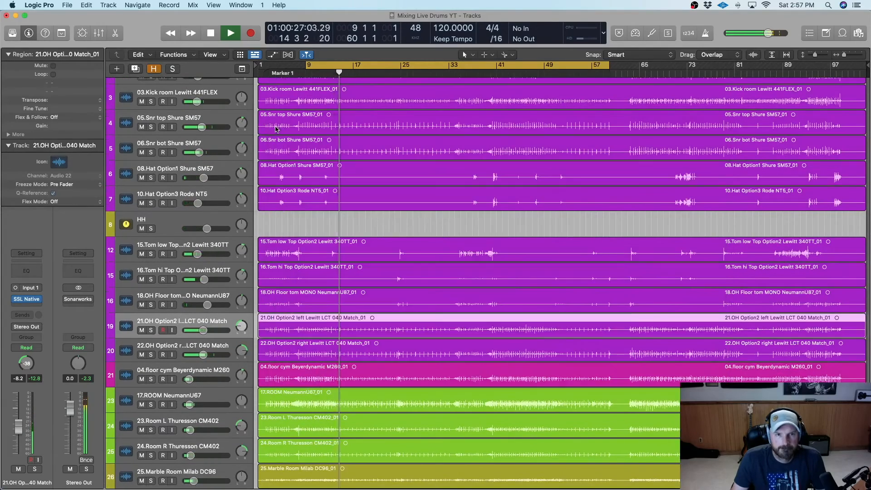
click(215, 40)
Bring the mixer's stereo output strip into reach and toggle its Sonarworks plug-in while playing the full mix to compare
scroll(210, 341, down, 3)
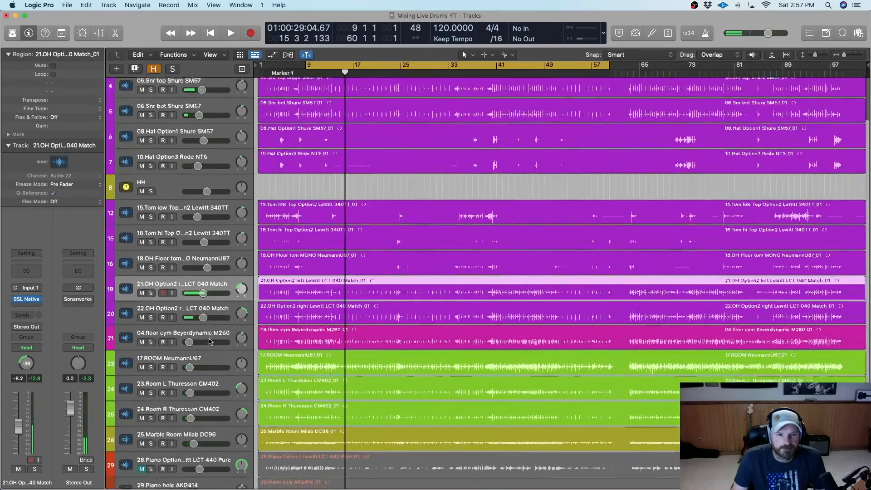
scroll(210, 341, down, 1)
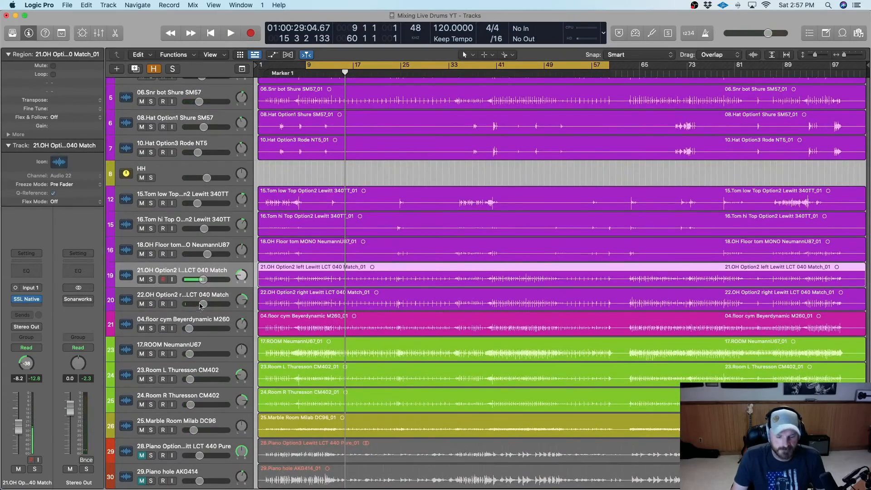
key(super+2)
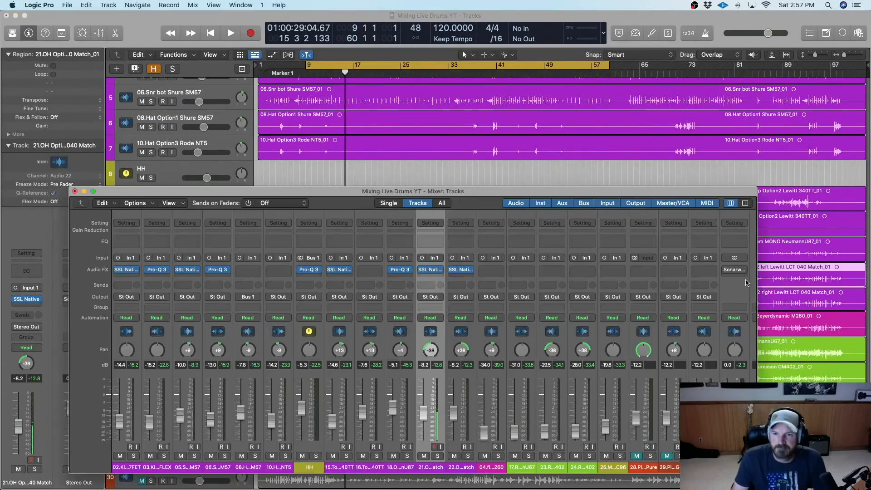
scroll(725, 272, right, 1)
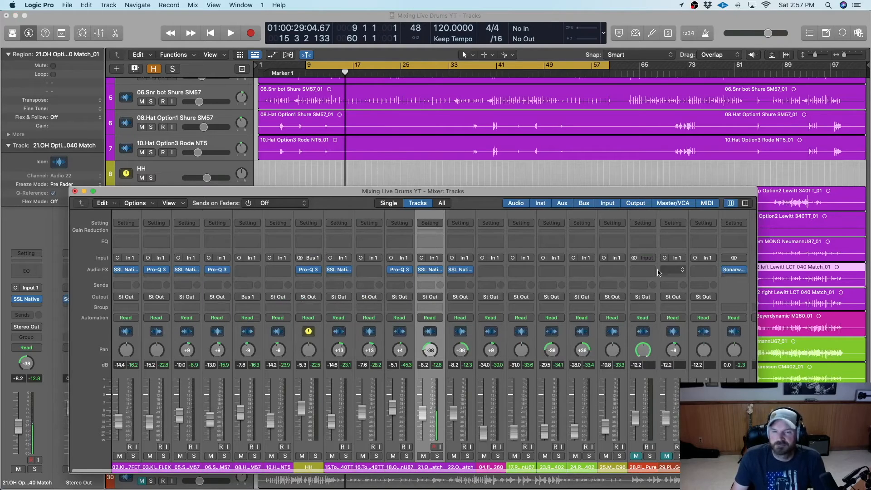
drag(462, 192, 507, 184)
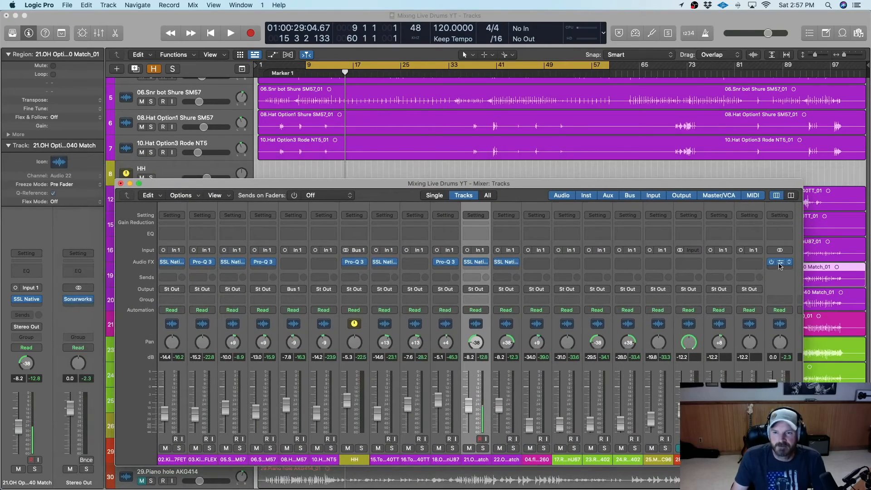
click(230, 33)
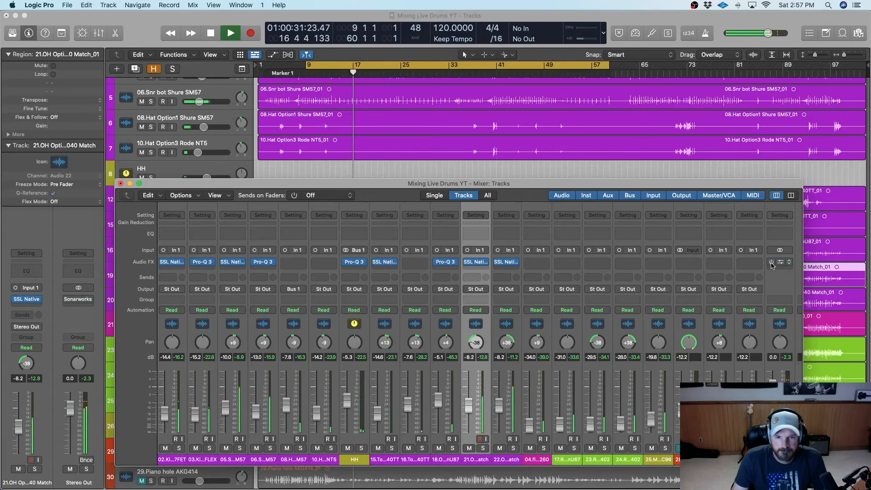
click(771, 263)
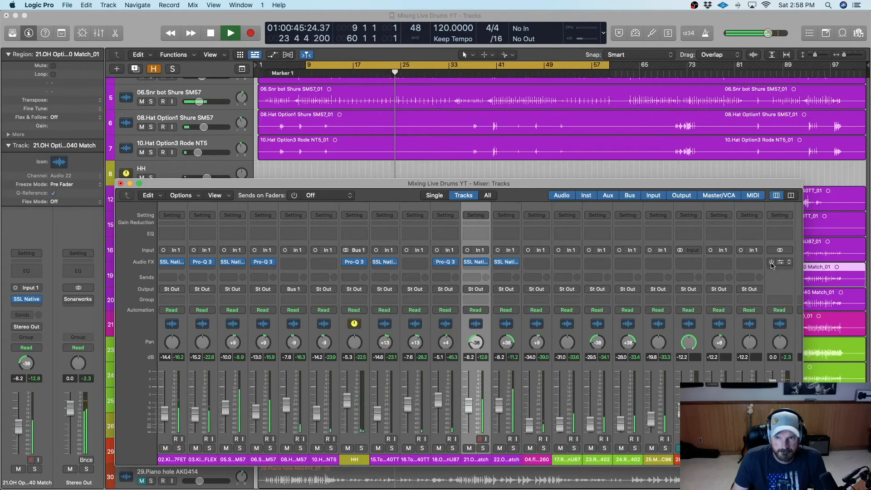
click(771, 264)
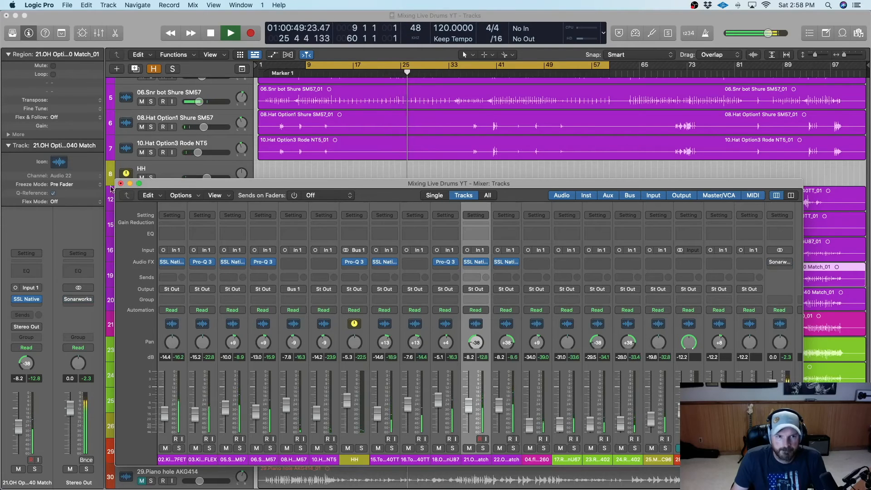
Lower the low and high tom tracks together to -18.6 dB and -11.6 dB during playback, close the mixer, and stop
key(x)
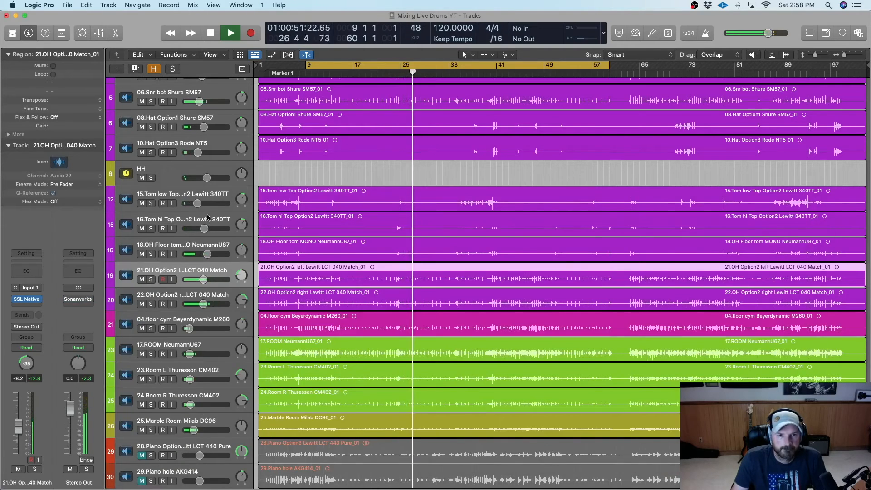
click(186, 204)
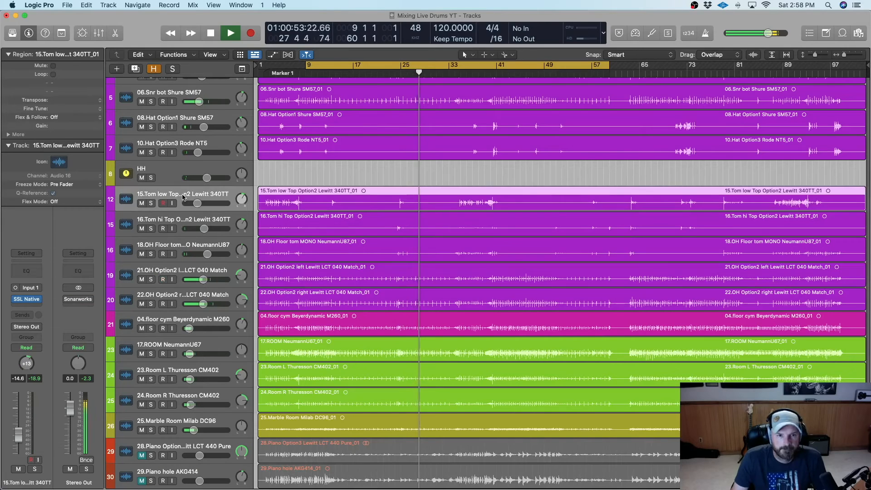
key(x)
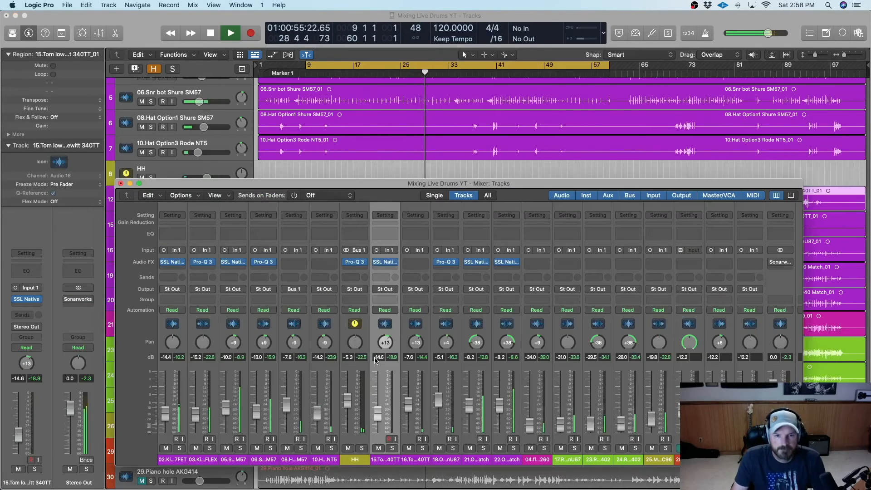
shift+click(408, 405)
drag(407, 404, 408, 413)
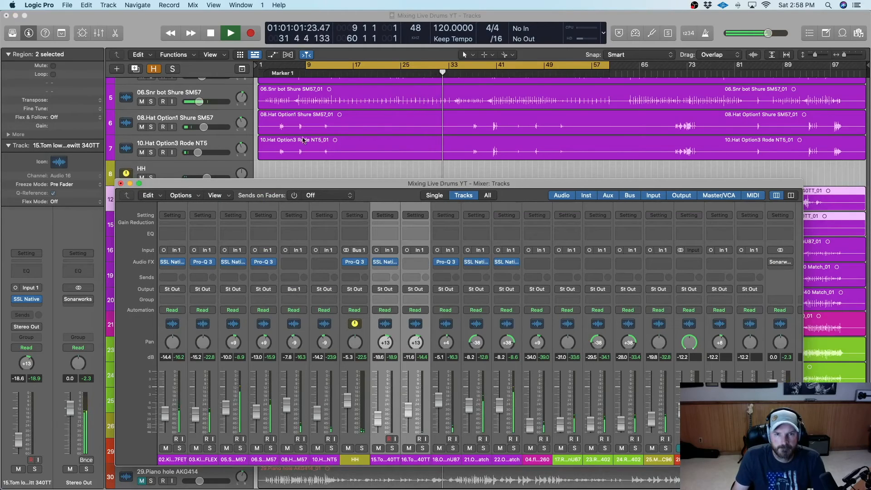
click(120, 183)
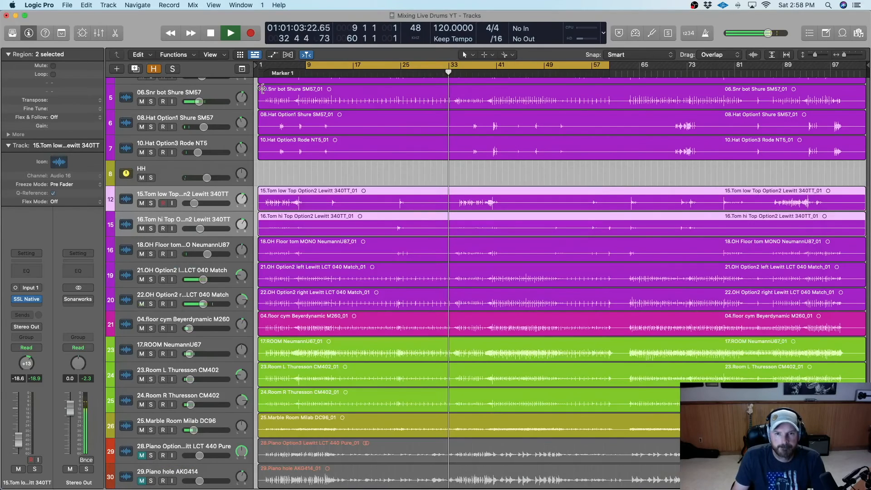
click(211, 34)
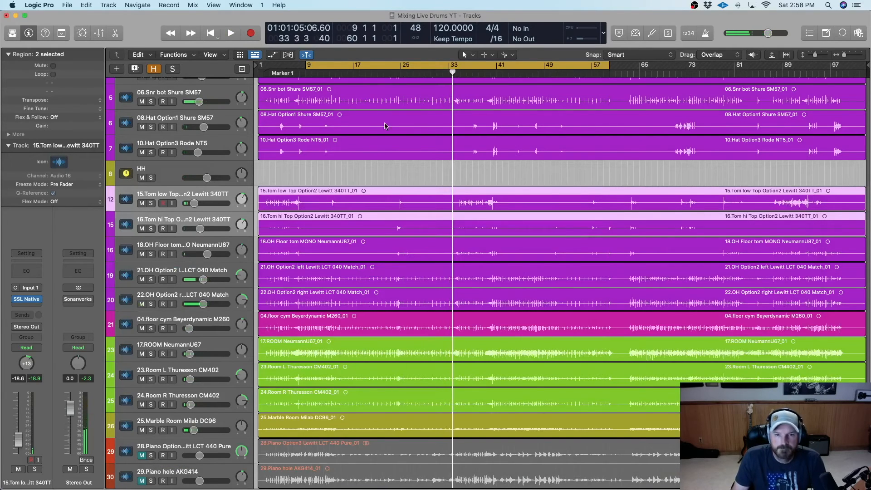
Loop a short section starting at bar 23, play it, and lower the two tom tracks together to -19.7 dB and -12.8 dB
drag(621, 66, 418, 66)
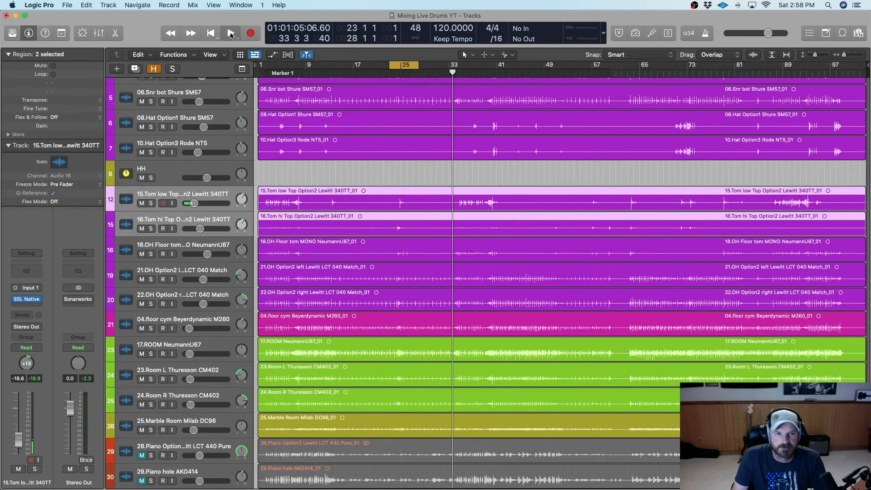
click(230, 34)
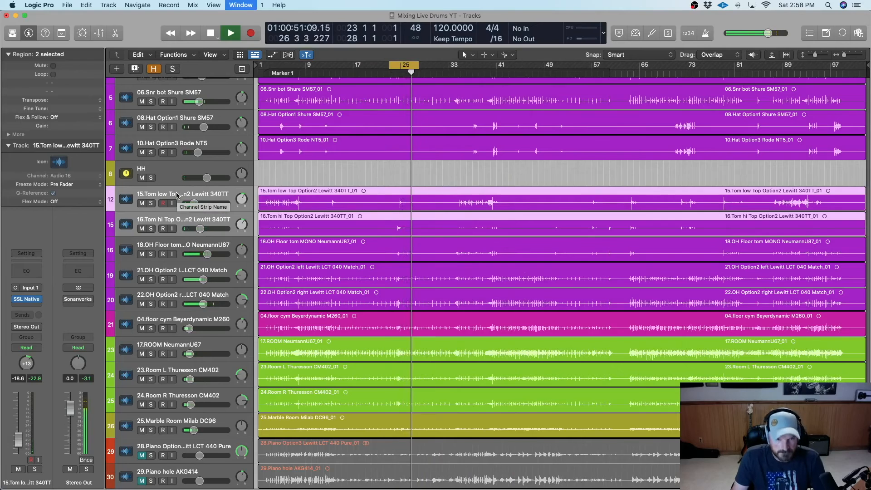
key(x)
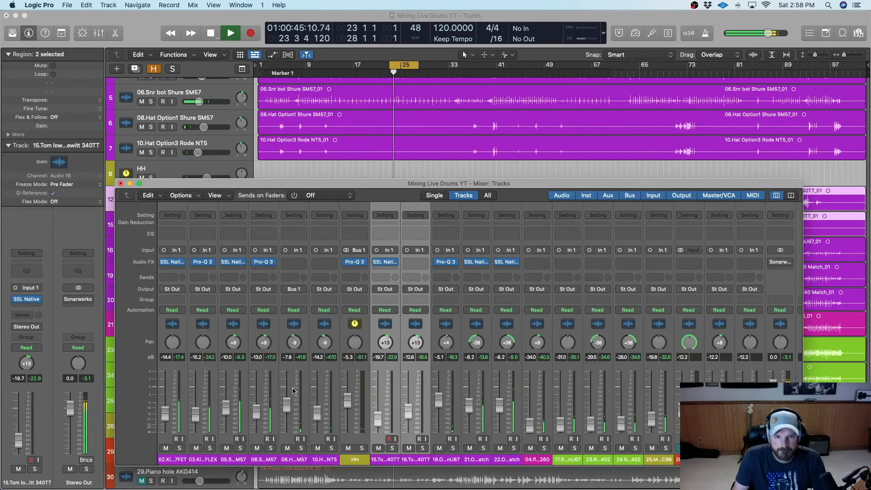
Lower the snare top and bottom tracks together to -11.8 dB and -14.8 dB, stop playback, and close the mixer
click(234, 372)
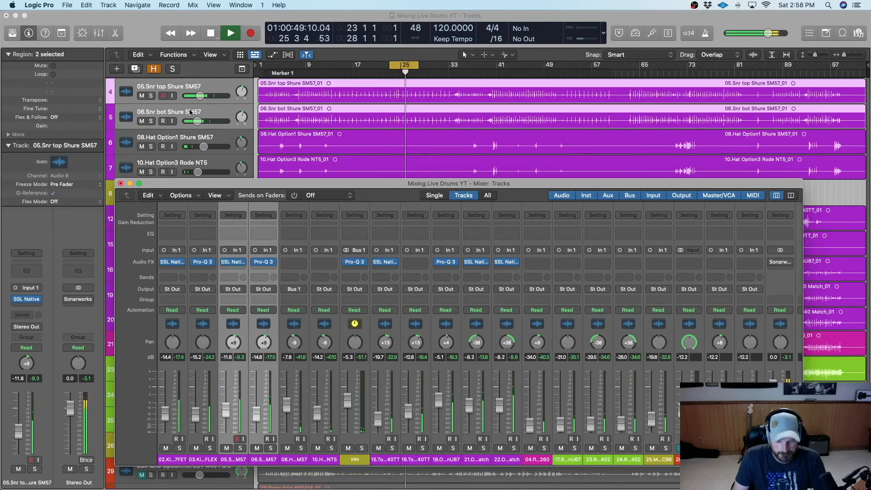
click(210, 38)
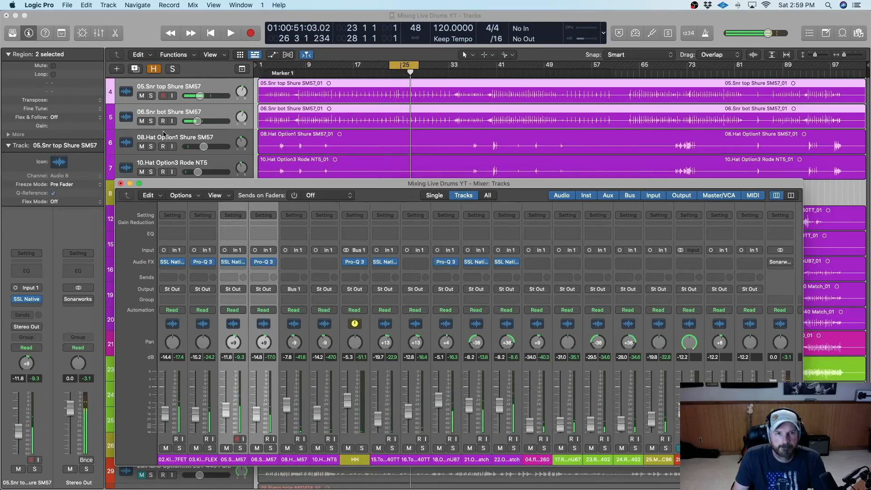
click(120, 184)
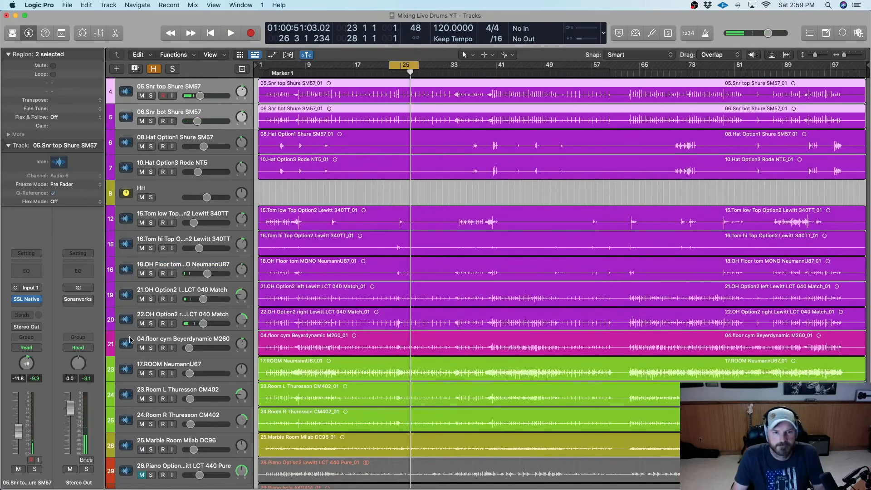
Solo the 04.floor cym track, loop bars 39 to 51, and raise its volume to about -11.4 dB while it plays
click(193, 342)
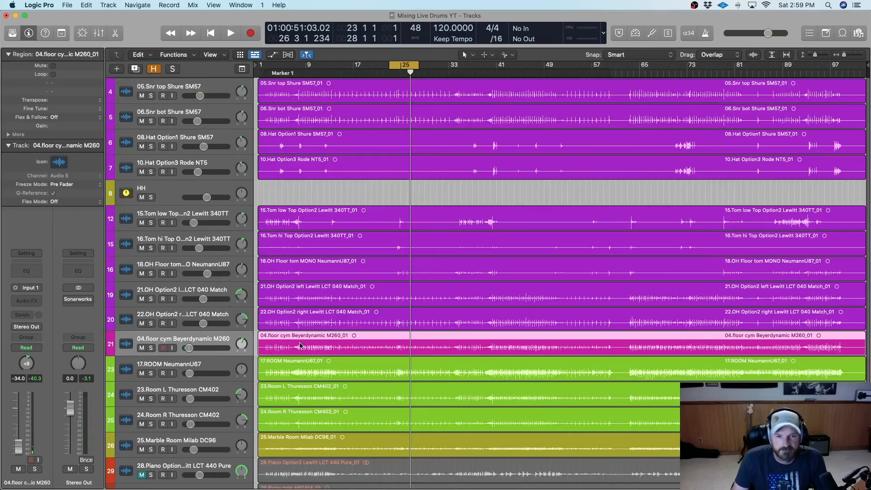
scroll(217, 355, down, 3)
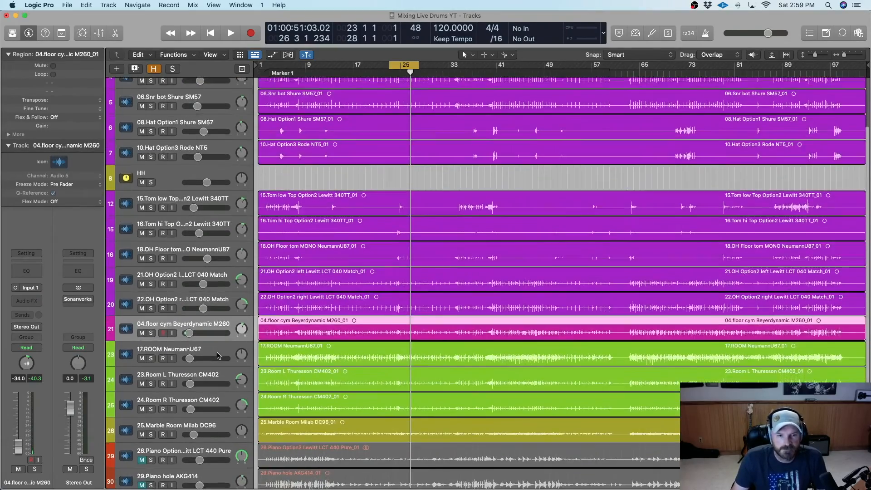
scroll(217, 355, down, 2)
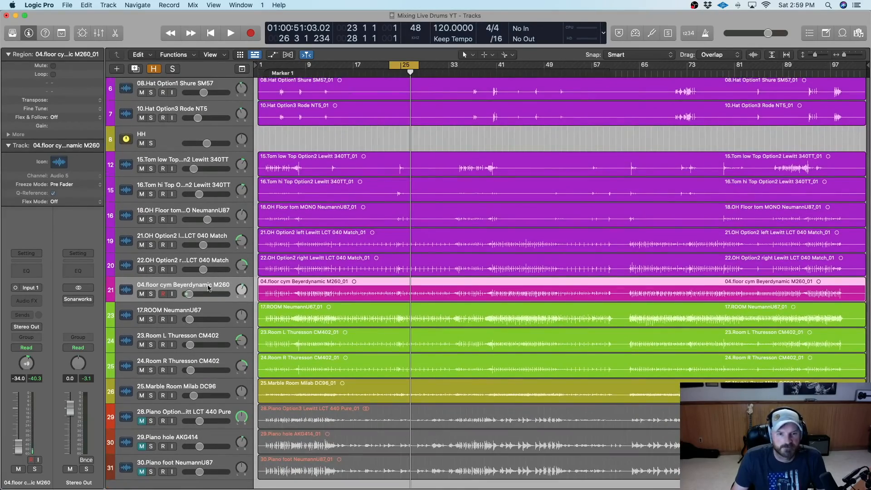
click(151, 294)
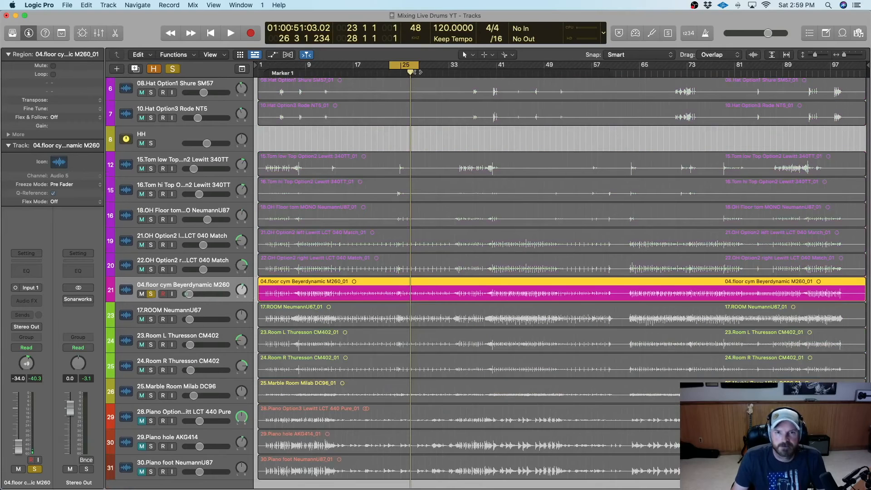
drag(416, 67, 529, 68)
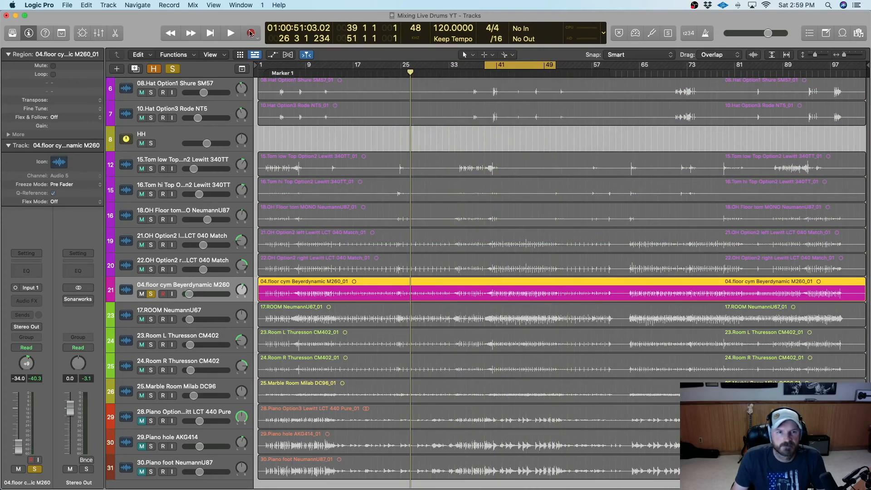
click(234, 36)
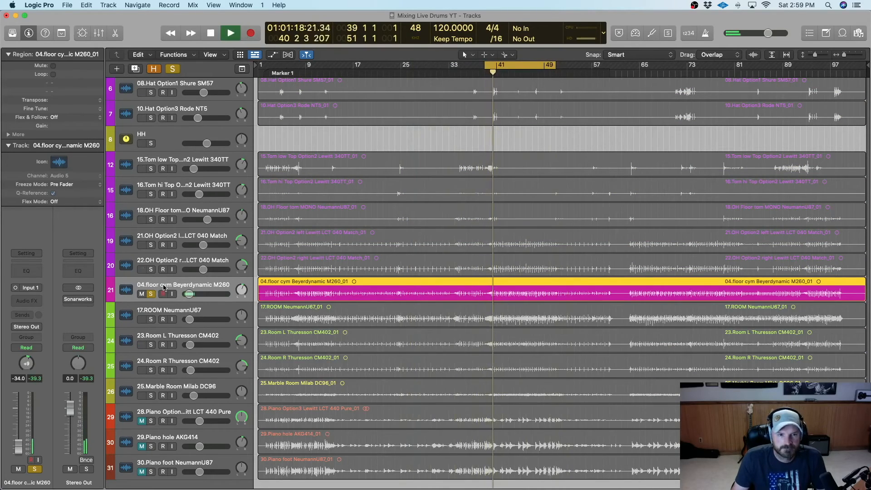
drag(189, 294, 199, 294)
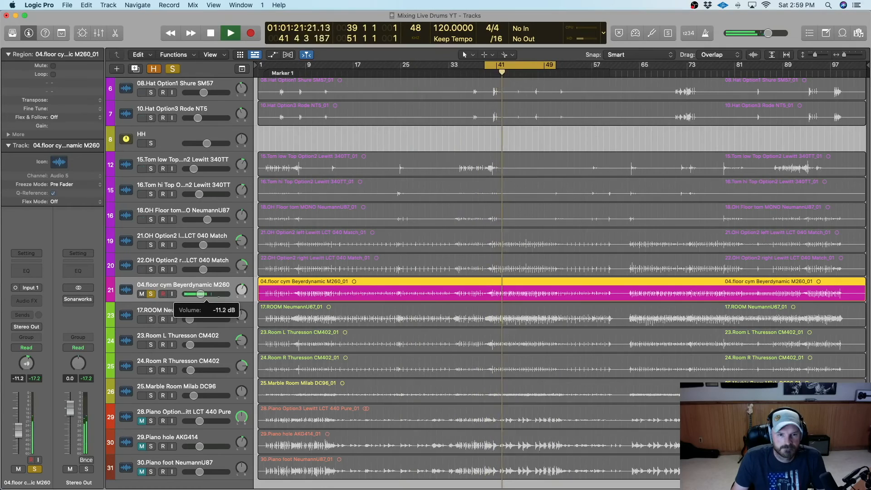
Insert Pro-Q 3 on the floor cym track and cut about 4.25 dB at 402.61 Hz with a slightly narrower Q
click(26, 299)
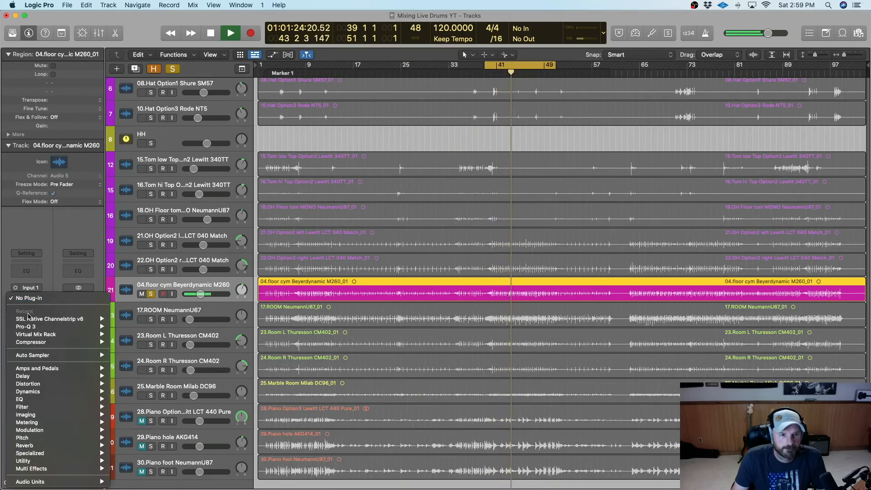
mouse_move(33, 329)
click(128, 328)
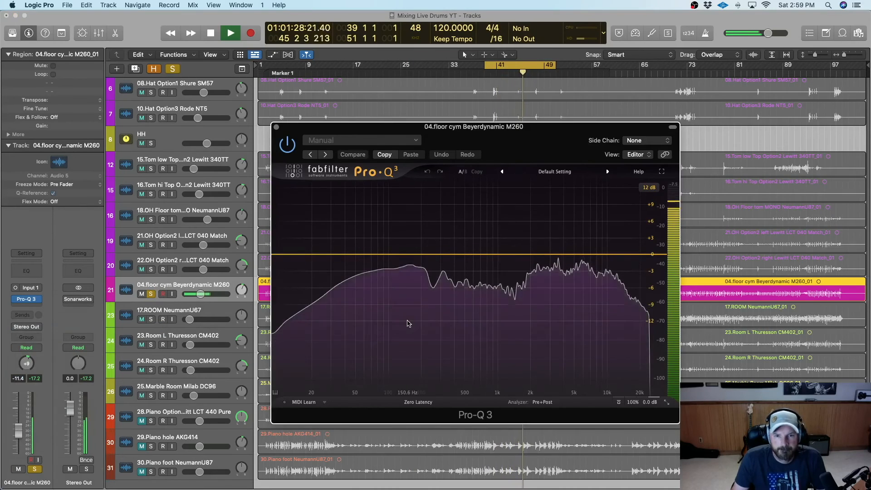
click(408, 324)
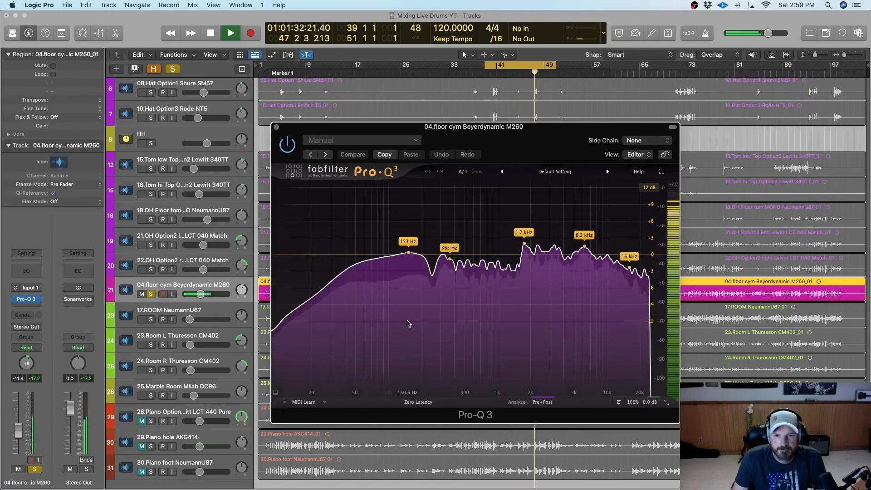
click(452, 258)
drag(453, 257, 454, 280)
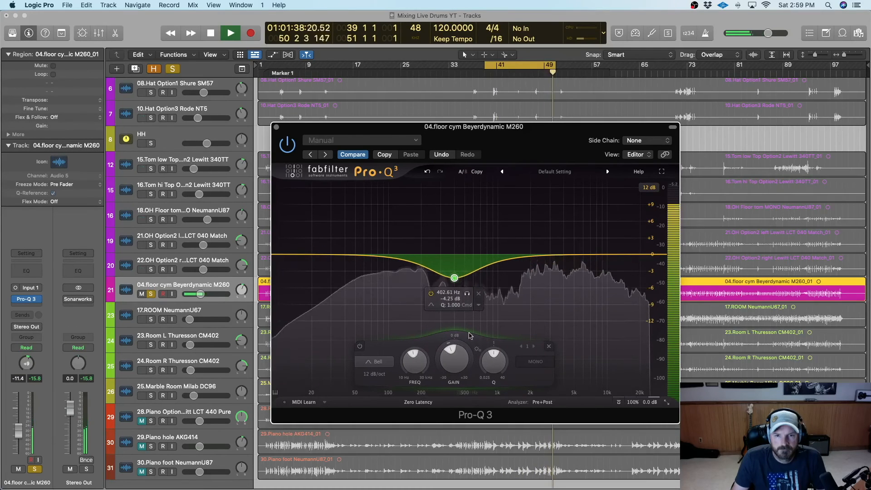
drag(491, 363, 493, 357)
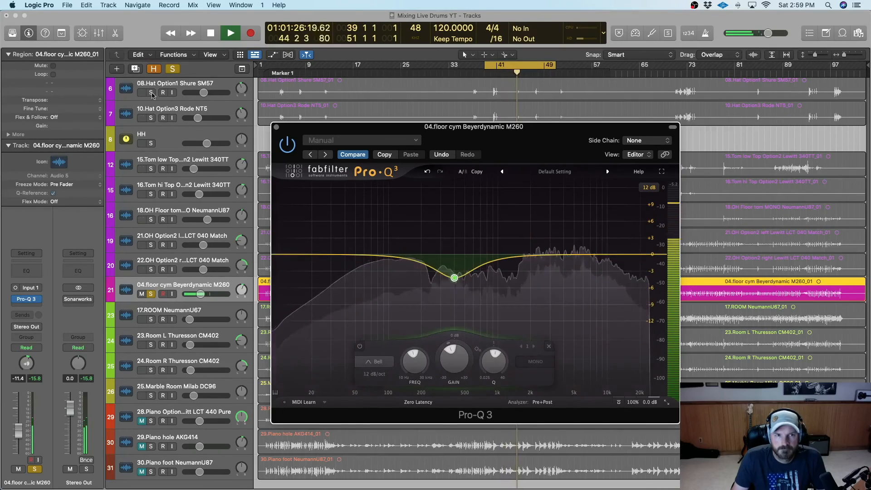
Clear the solo, close the Pro-Q 3 window, and lower the floor cym track to -17.8 dB in the full mix
click(173, 70)
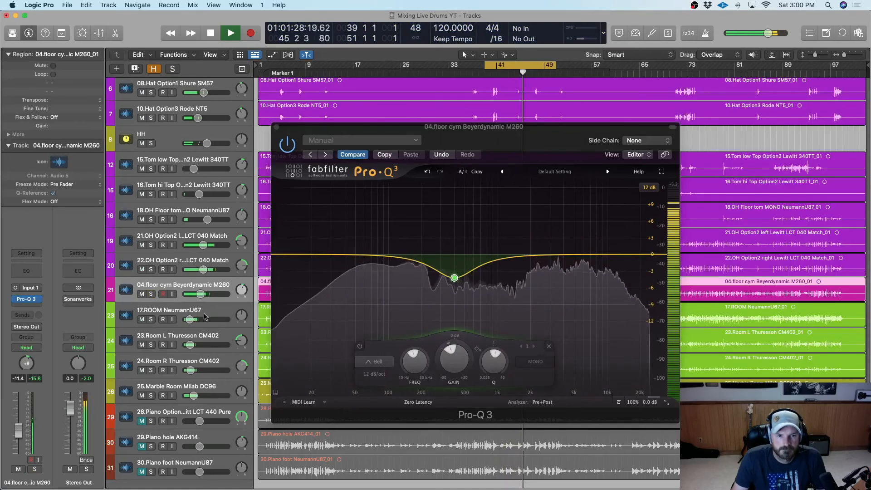
click(276, 127)
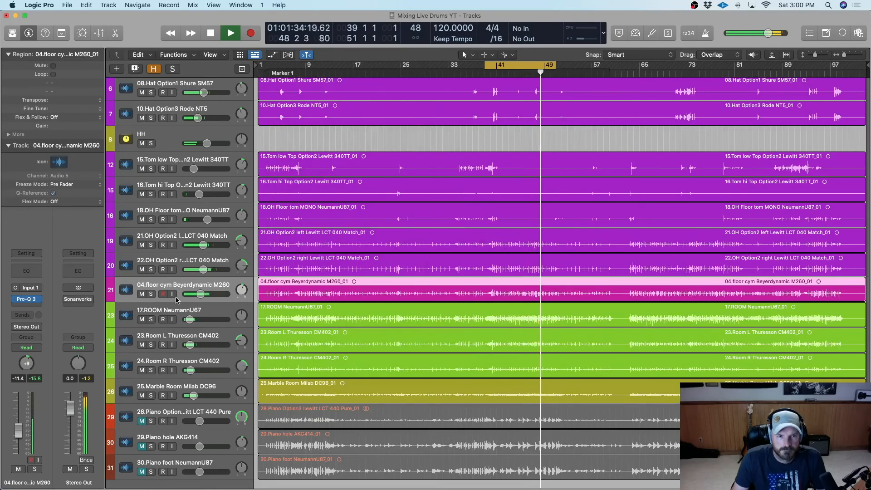
drag(200, 296, 194, 296)
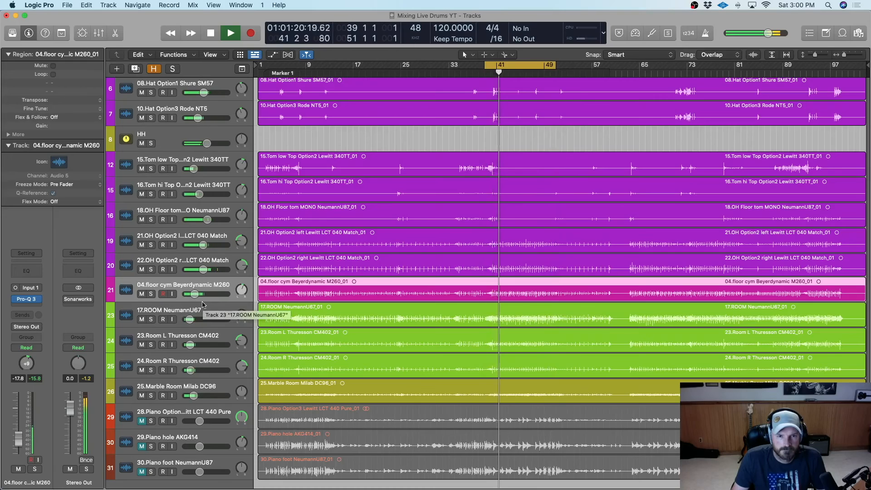
Briefly solo each overhead track, lower both overheads together to -13.8 dB, and close the mixer
click(151, 270)
click(151, 270)
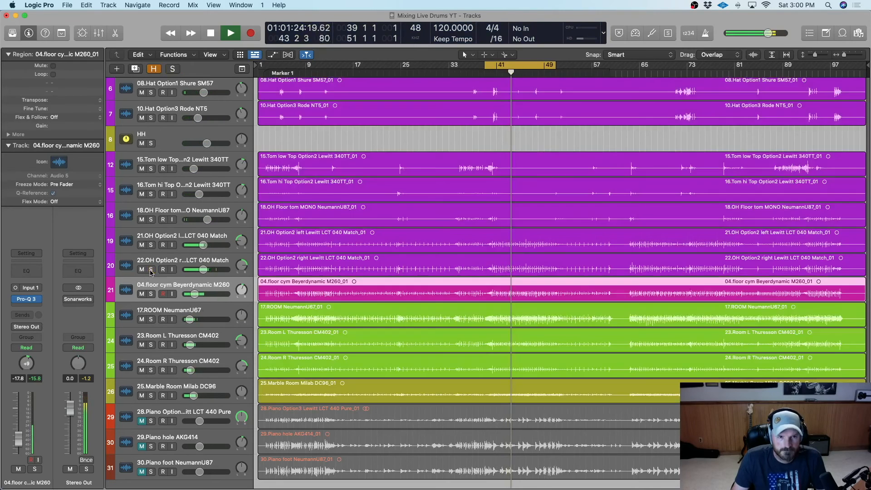
click(150, 245)
click(151, 245)
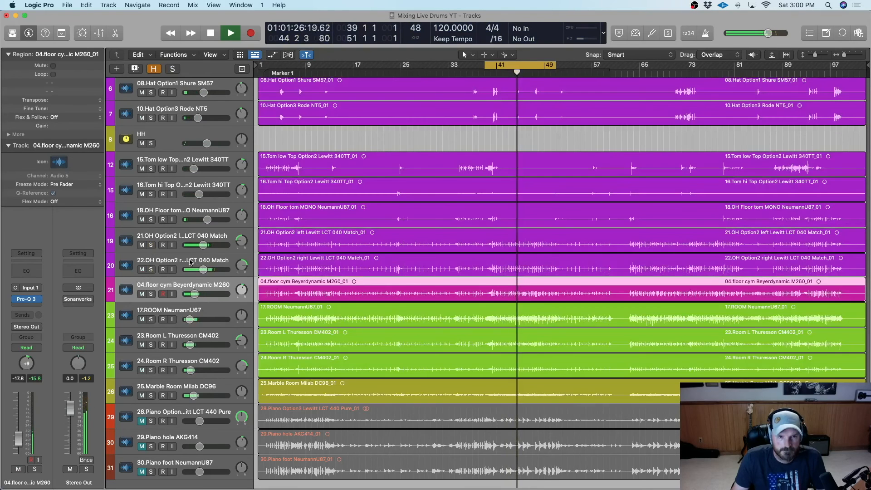
click(188, 245)
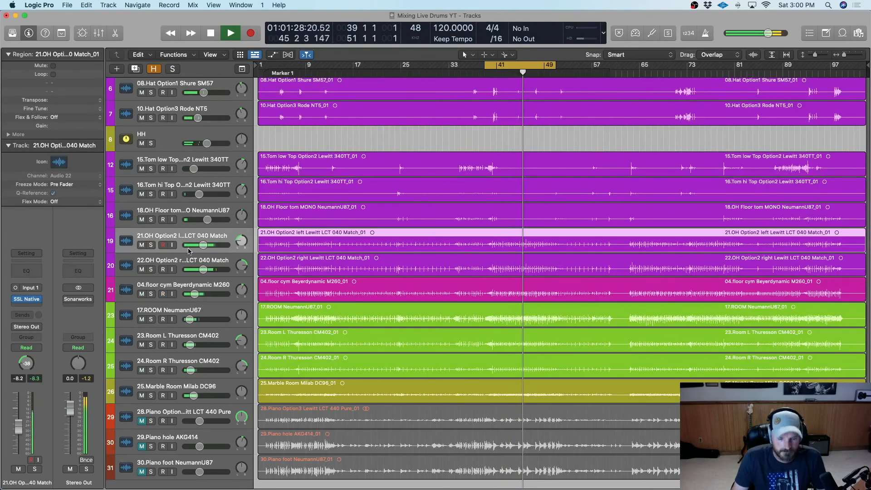
key(x)
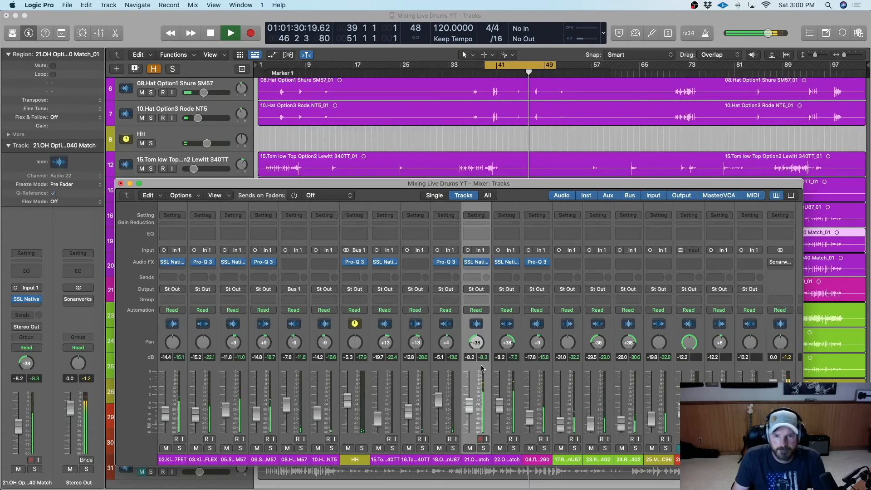
shift+click(496, 404)
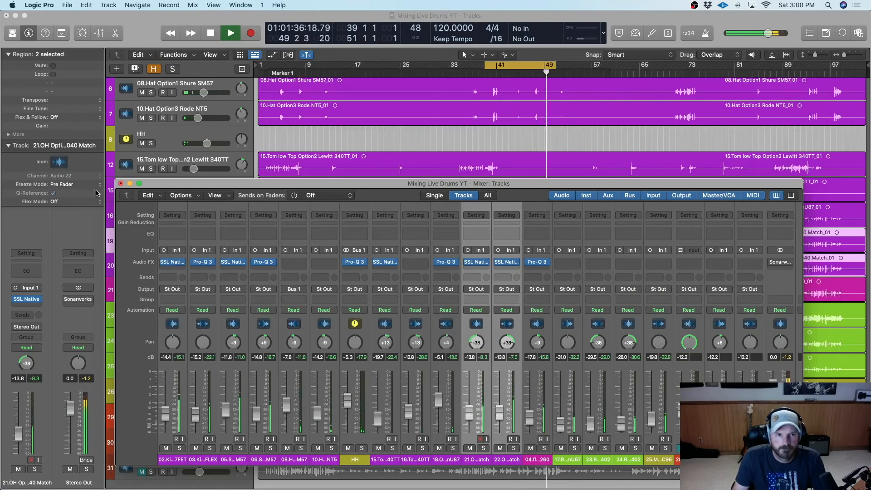
click(120, 184)
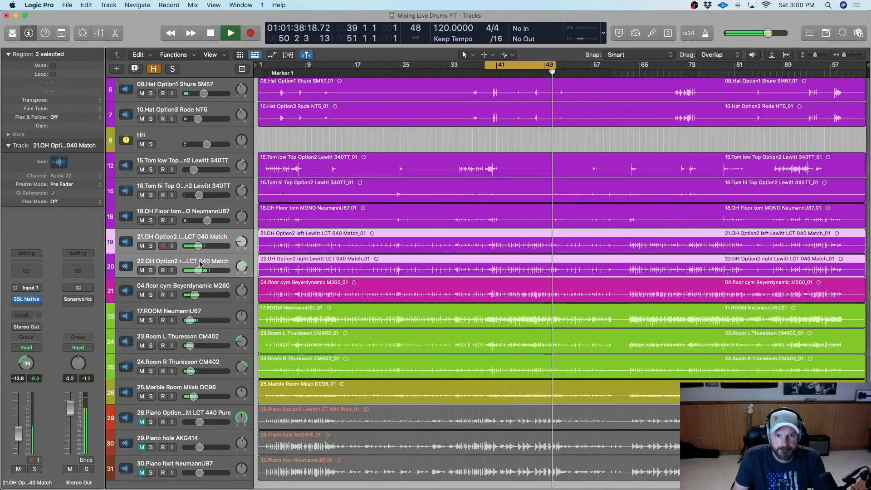
Extend the loop start back to bar 22, restart playback, briefly solo the floor cym track, and set its volume to -15.2 dB
drag(487, 64, 383, 59)
key(space)
key(space)
click(151, 295)
click(151, 294)
drag(195, 294, 196, 295)
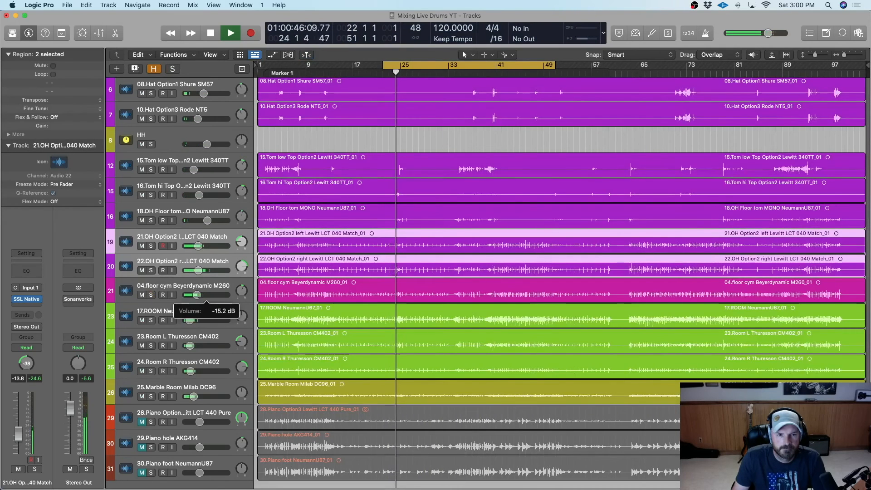
Briefly solo the 18.OH Floor tom track to check it, and lower its volume slightly
click(151, 221)
click(151, 220)
drag(207, 221, 206, 220)
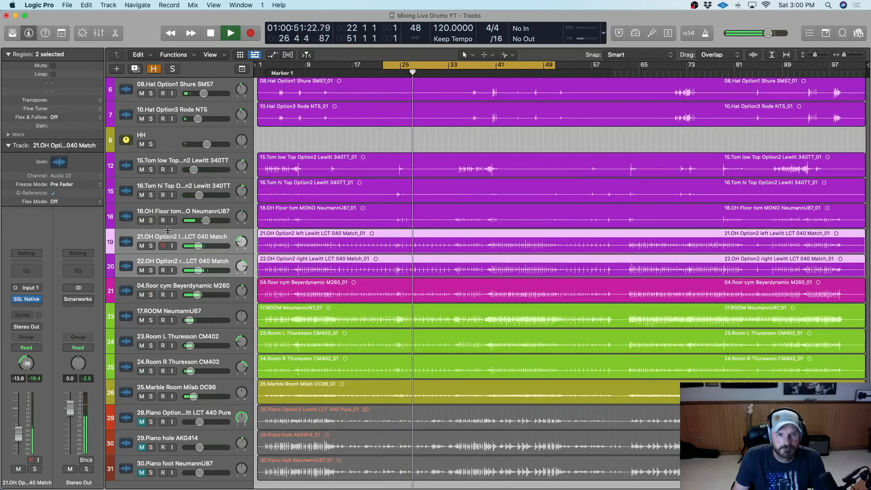
Select the 17.ROOM NeumannU67 track and stop playback of the full mix
click(168, 313)
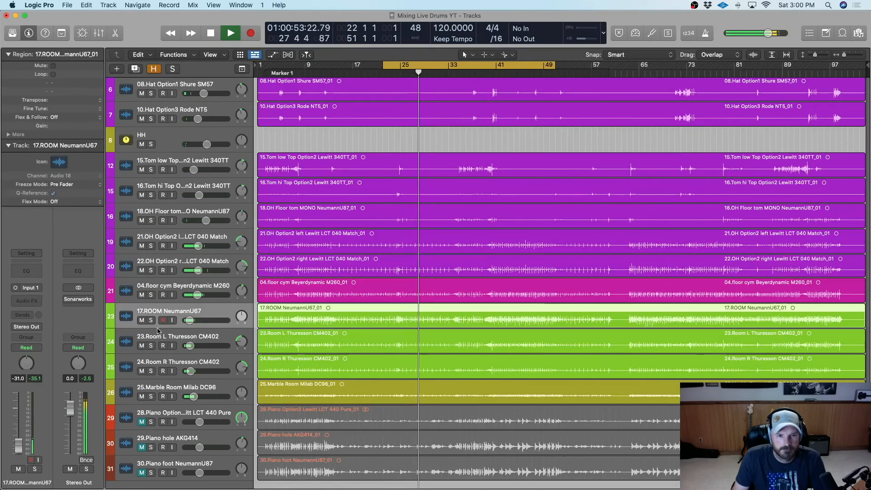
click(215, 39)
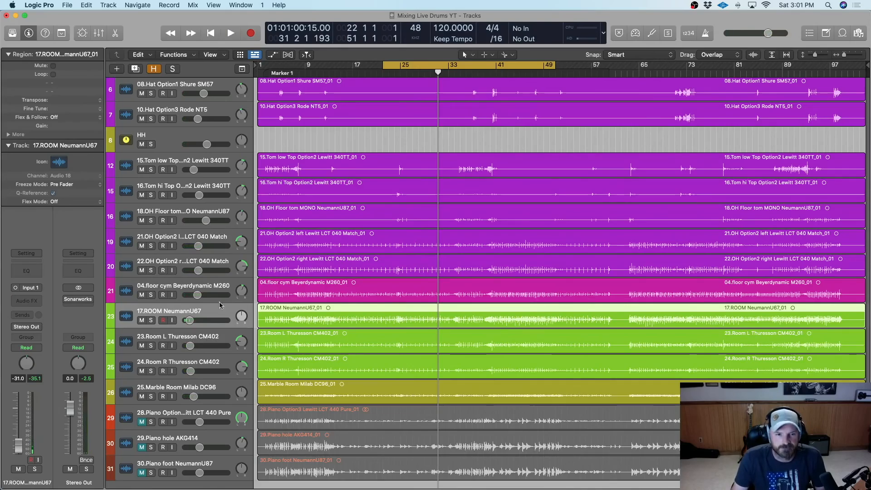
Unmute the three piano mic tracks: Lewitt LCT 440 Pure, hole AKG414 and foot NeumannU87
scroll(200, 320, down, 2)
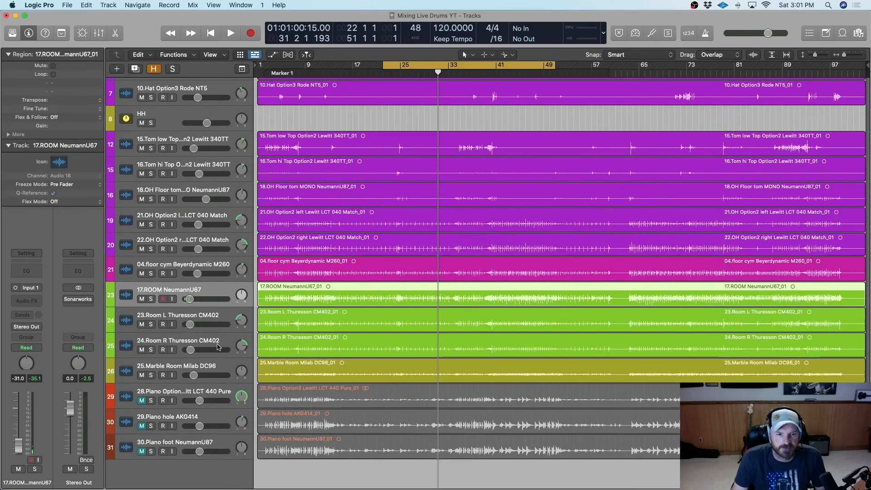
scroll(229, 340, down, 1)
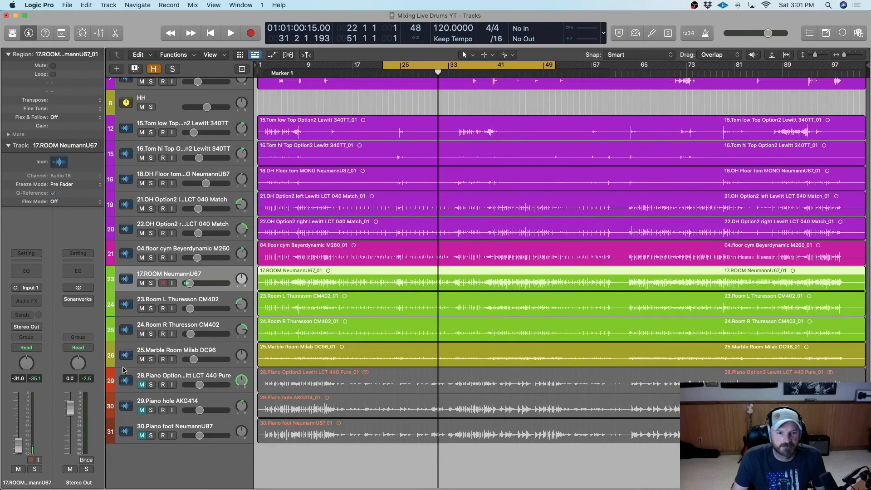
click(141, 385)
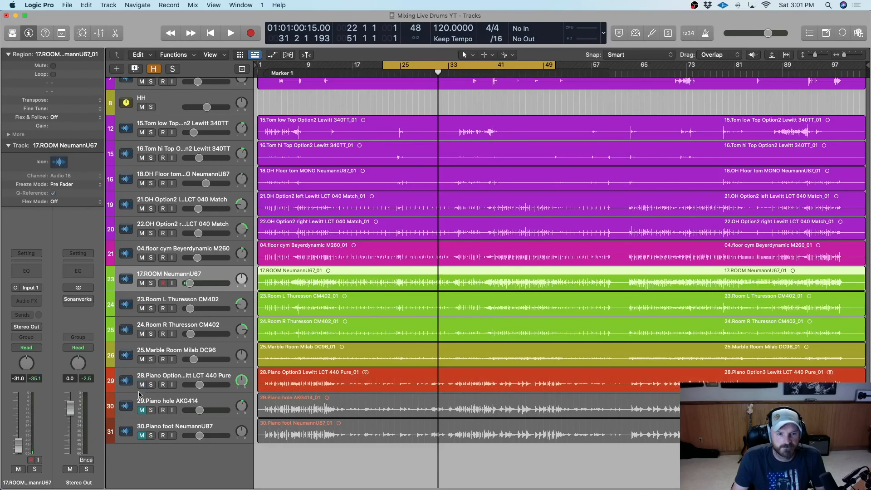
click(141, 410)
click(142, 435)
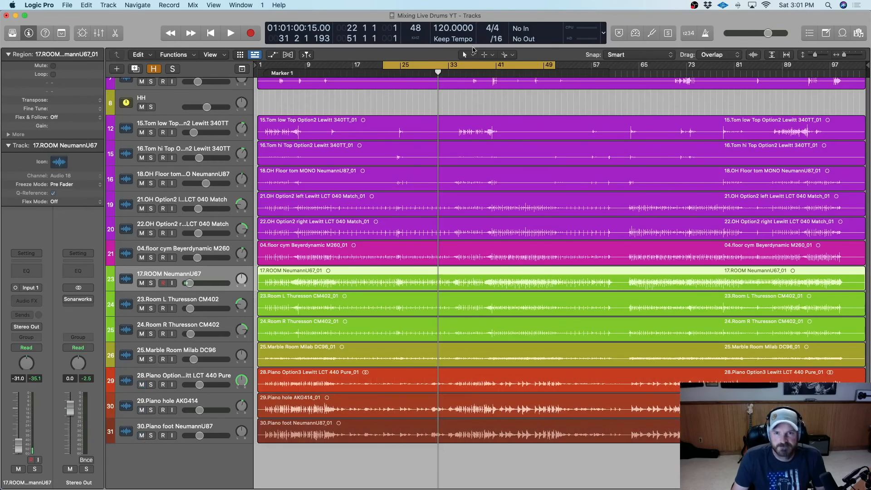
Extend the loop range to run from bar 18 to bar 60, play the full mix with the piano mics, and stop playback
drag(485, 64, 608, 72)
click(232, 36)
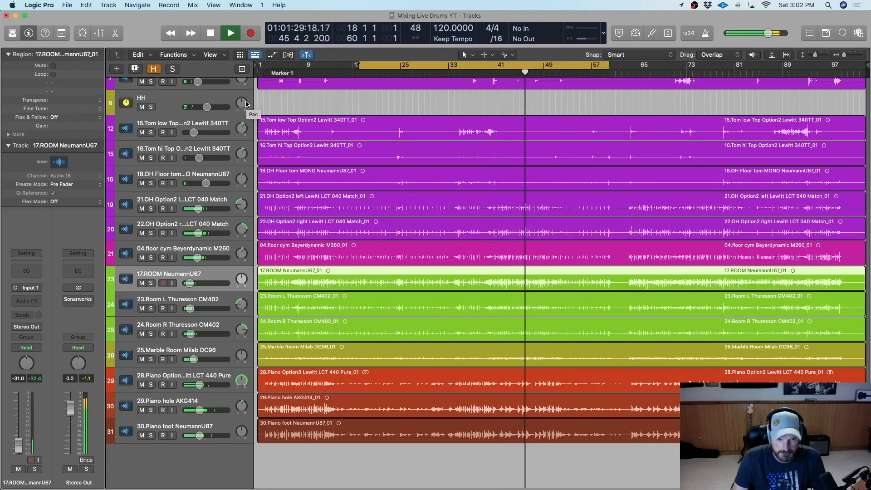
key(space)
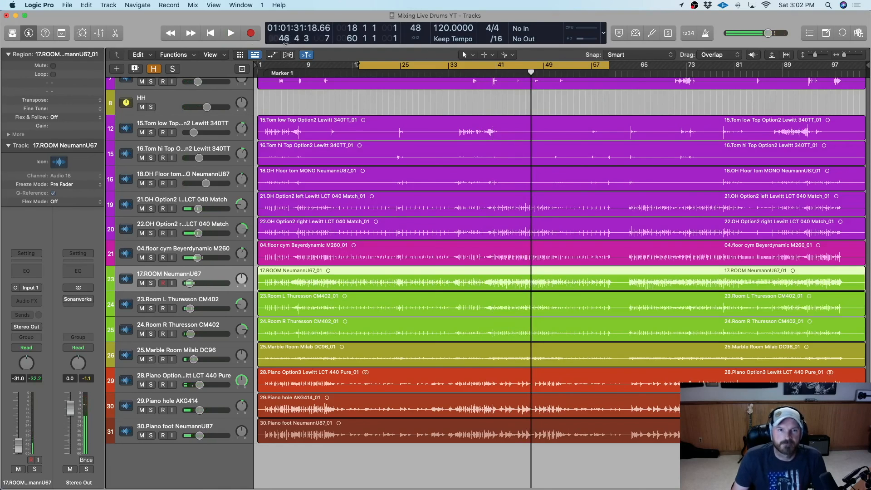
click(398, 65)
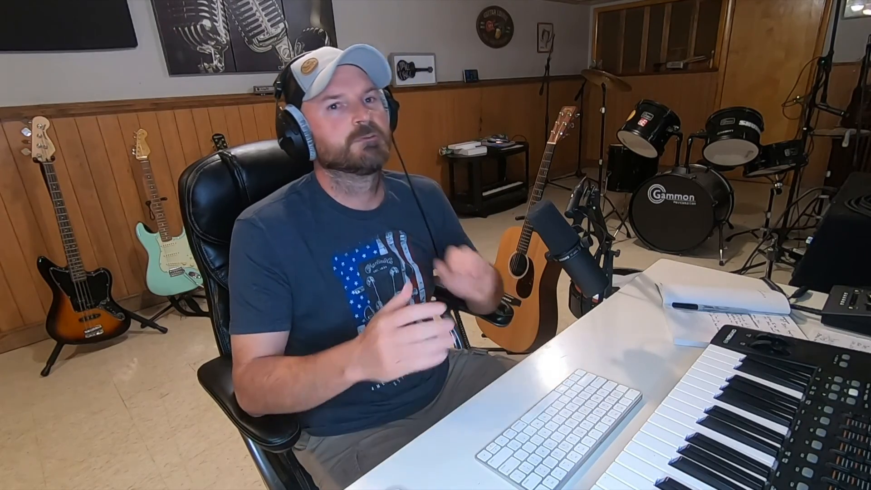